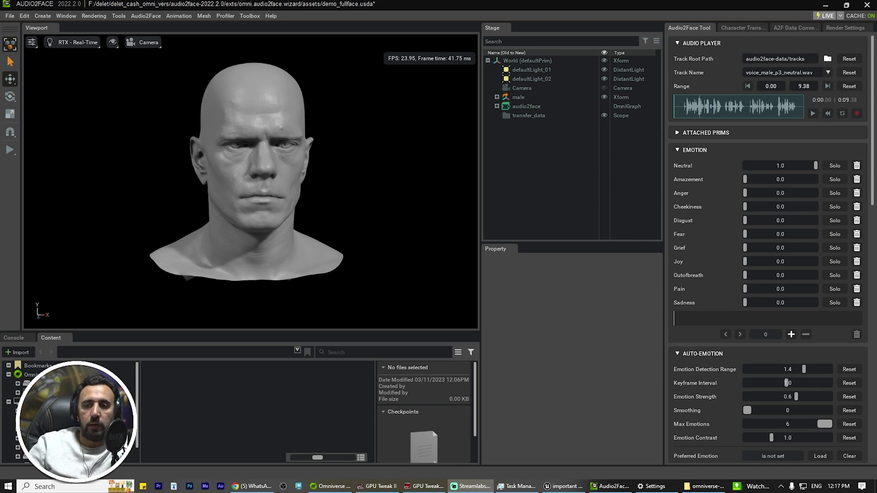
Orbit around the grey head while playing the voice track, pausing at about 0:04.38
left_click_drag(335, 165, 388, 175)
left_click_drag(358, 211, 257, 154, "alt")
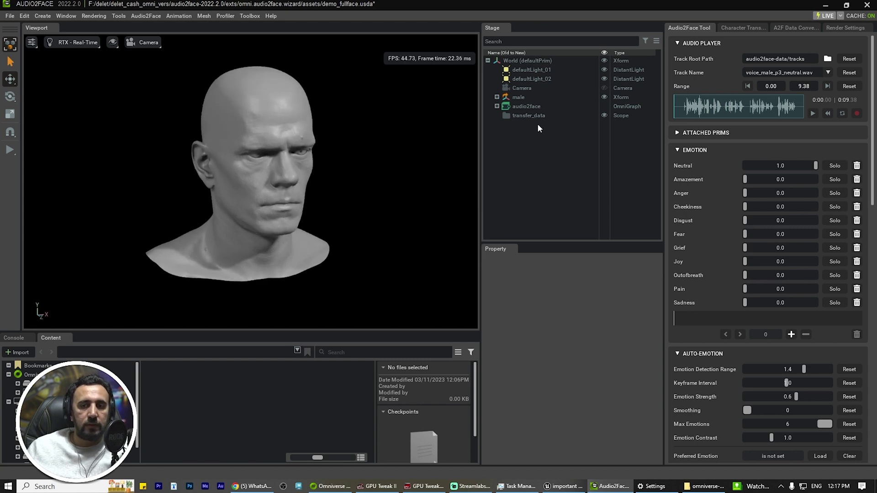
left_click(814, 115)
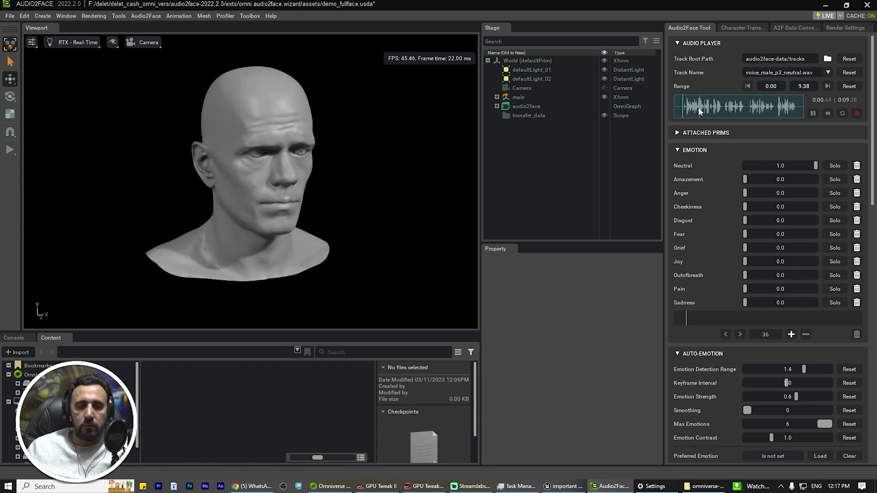
left_click(813, 114)
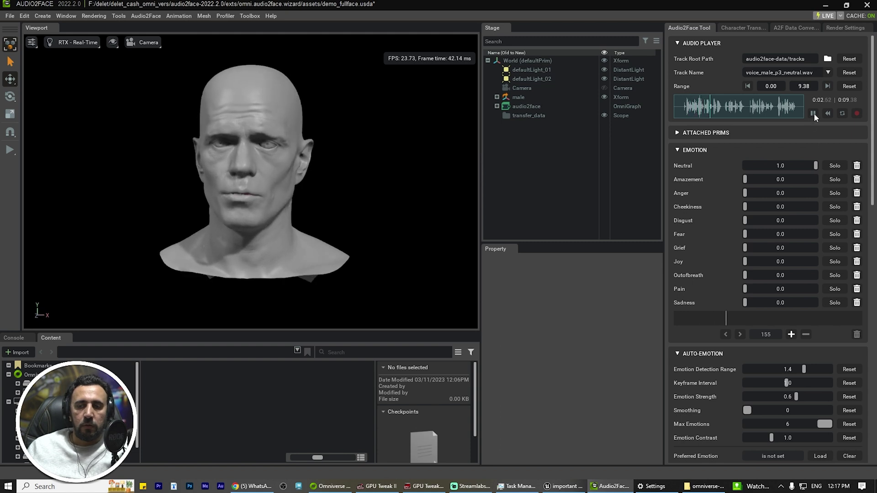
left_click_drag(414, 208, 447, 208, "alt")
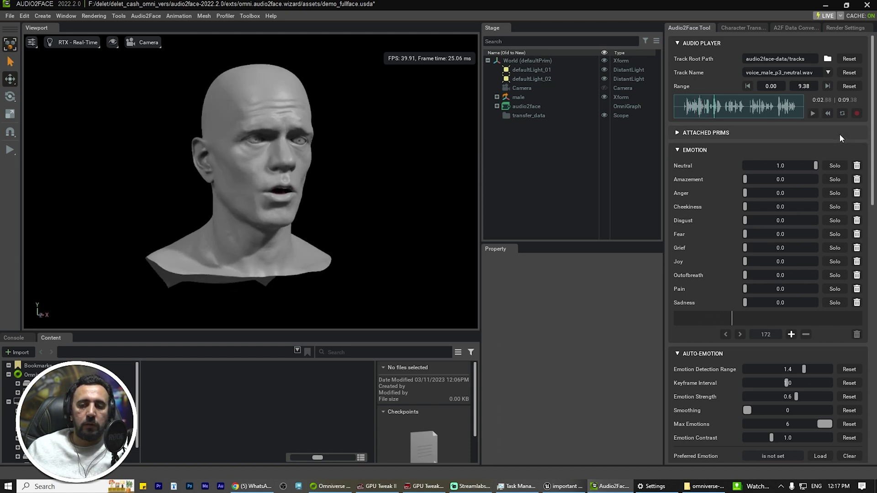
left_click(813, 115)
left_click(813, 114)
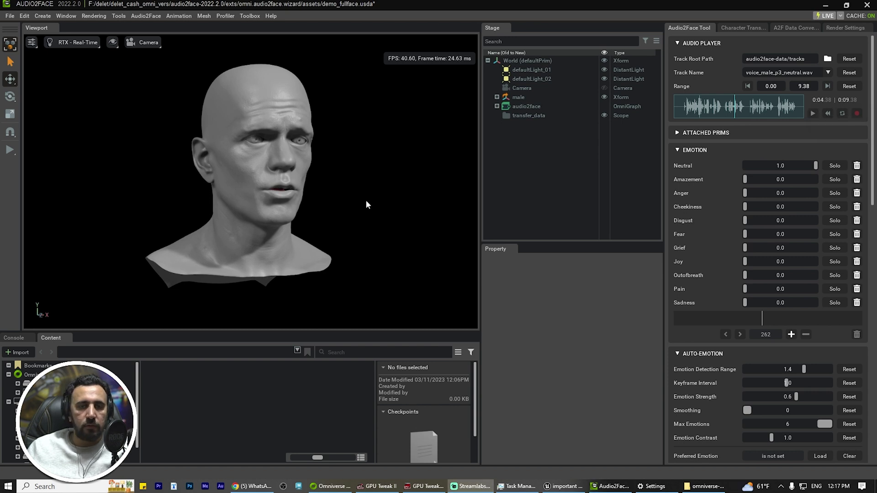
left_click_drag(324, 200, 303, 215, "alt")
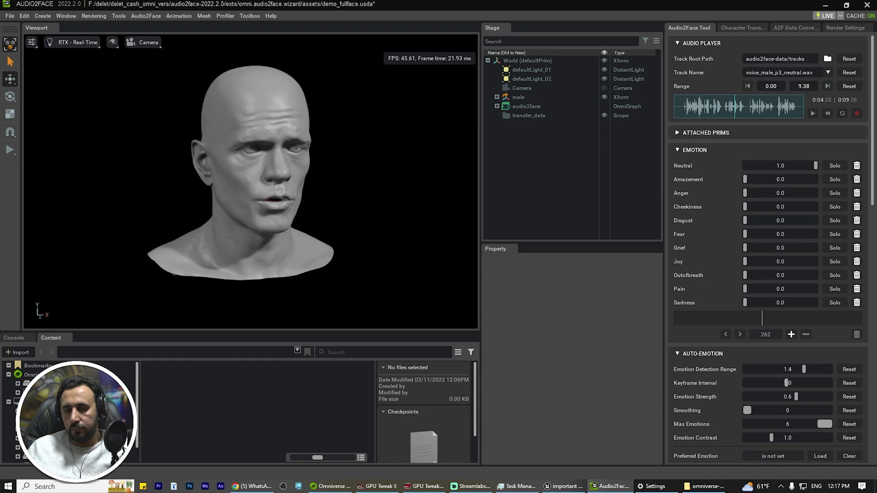
Browse localhost > NVIDIA > Assets > Audio2Face > Samples > blendshape_solve in the Content browser
left_click(44, 383)
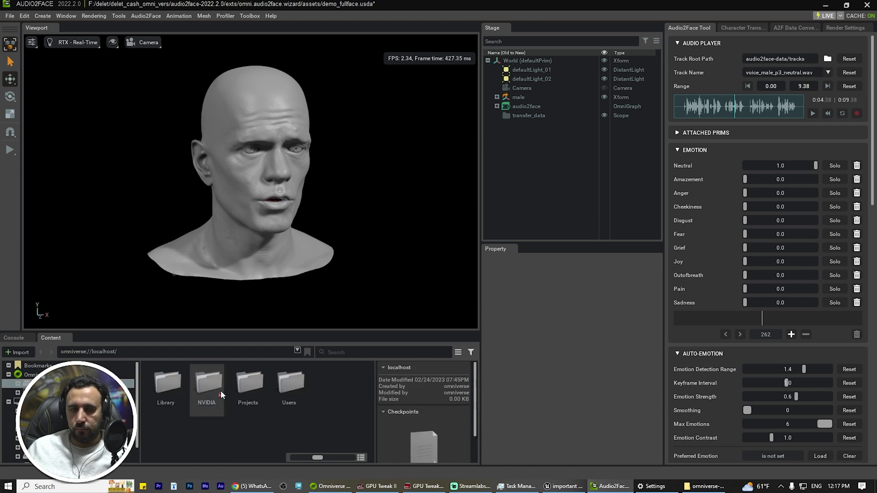
double_click(209, 380)
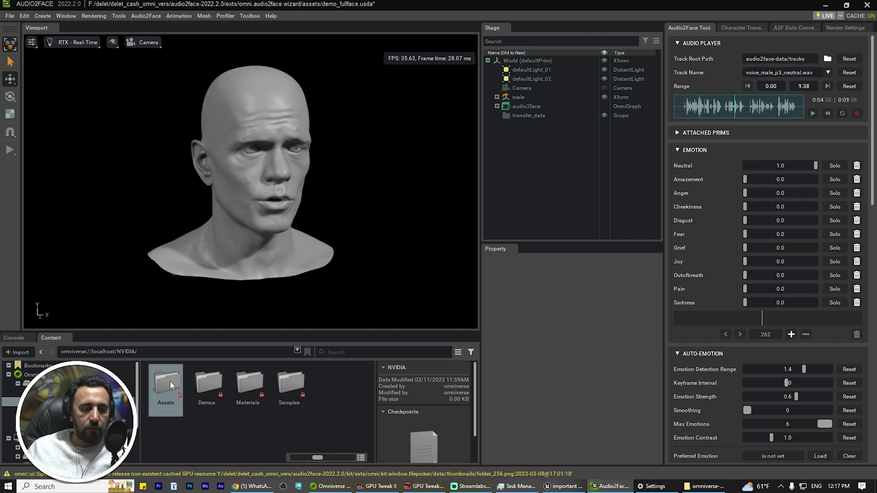
double_click(170, 383)
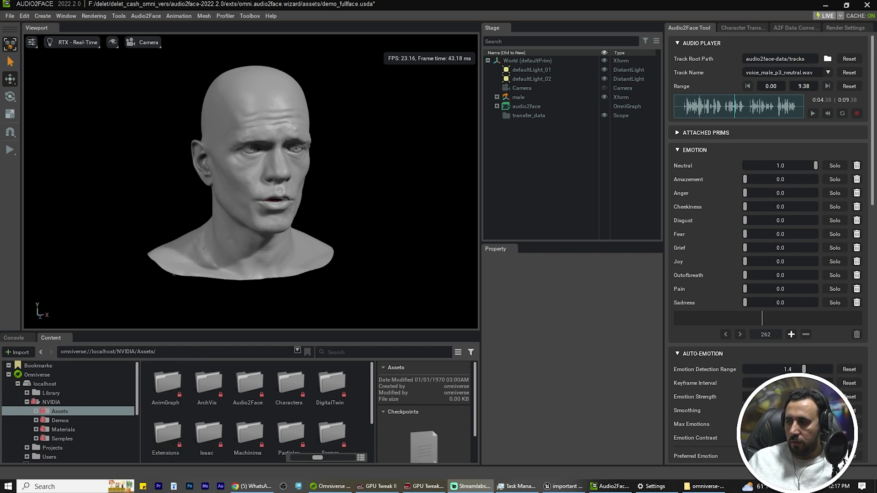
double_click(257, 389)
double_click(161, 388)
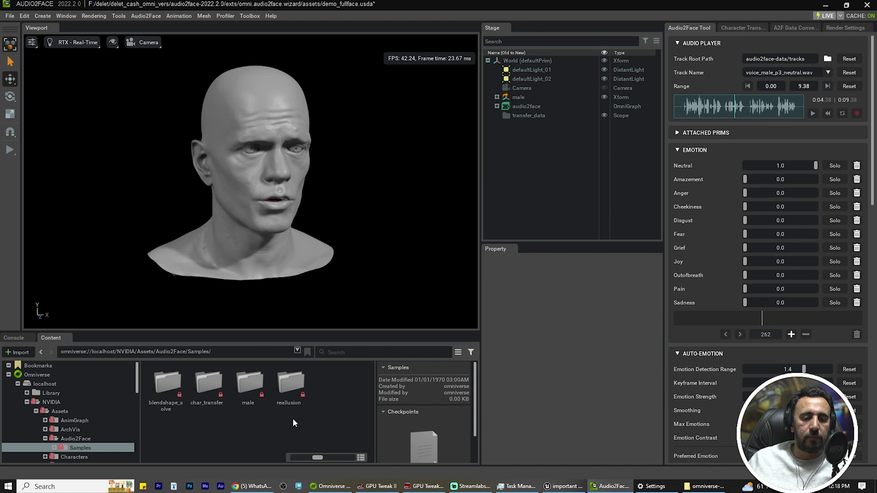
double_click(165, 374)
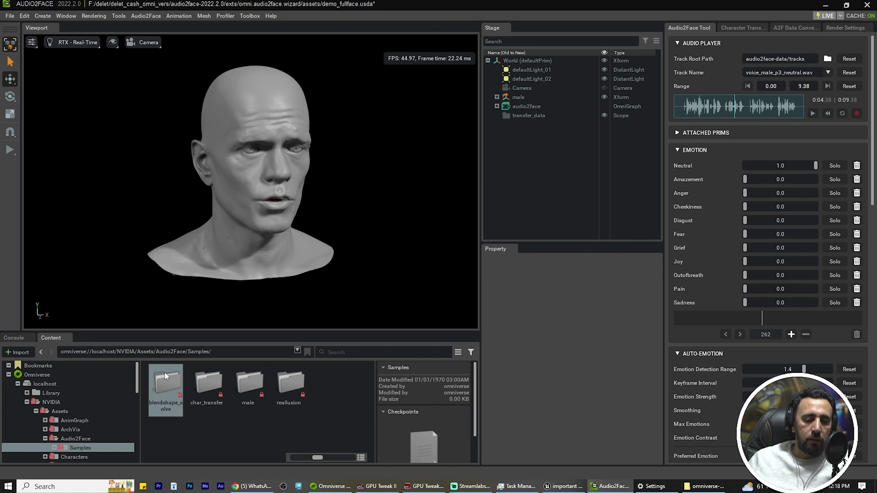
Drop male_bs_46.usd into the stage, add transforms, and set its Translate X to 17.8
left_click_drag(288, 381, 519, 175)
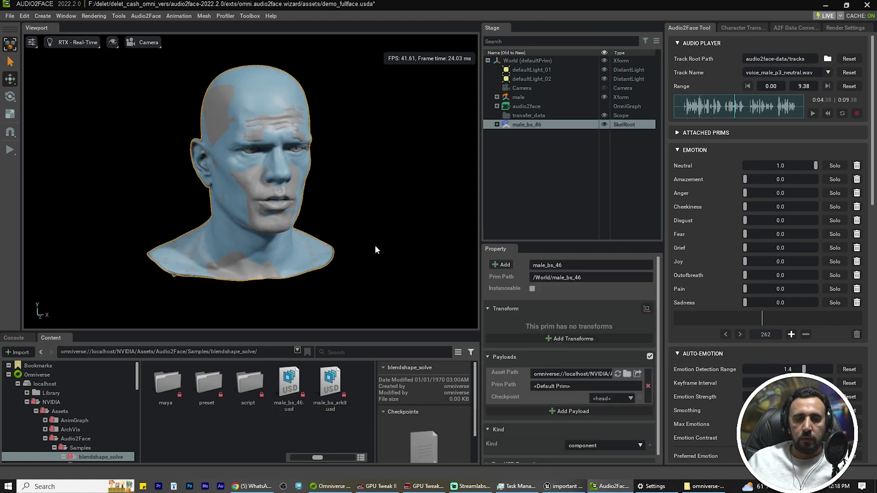
left_click(324, 252)
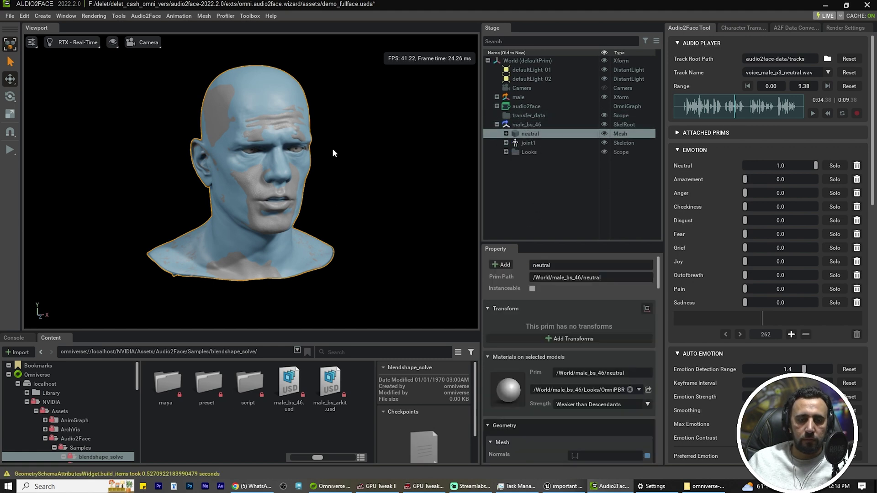
left_click(526, 124)
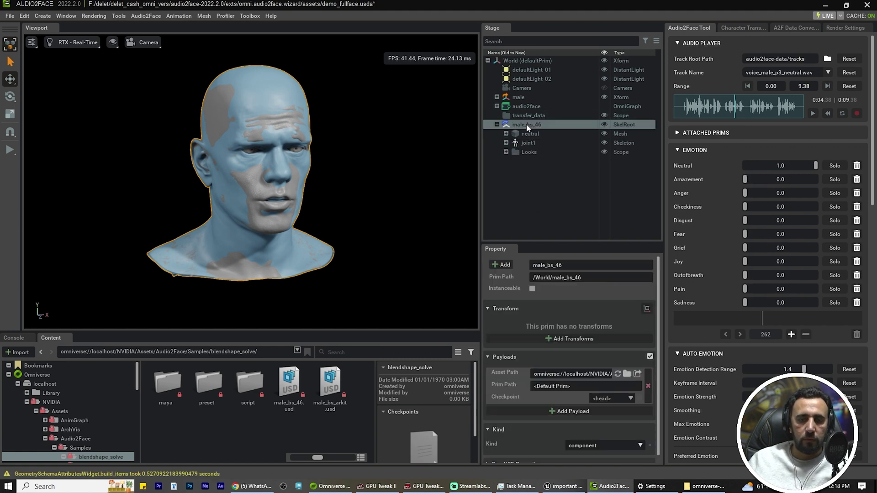
left_click(561, 338)
left_click_drag(563, 333, 637, 333)
left_click_drag(361, 255, 344, 279, "alt")
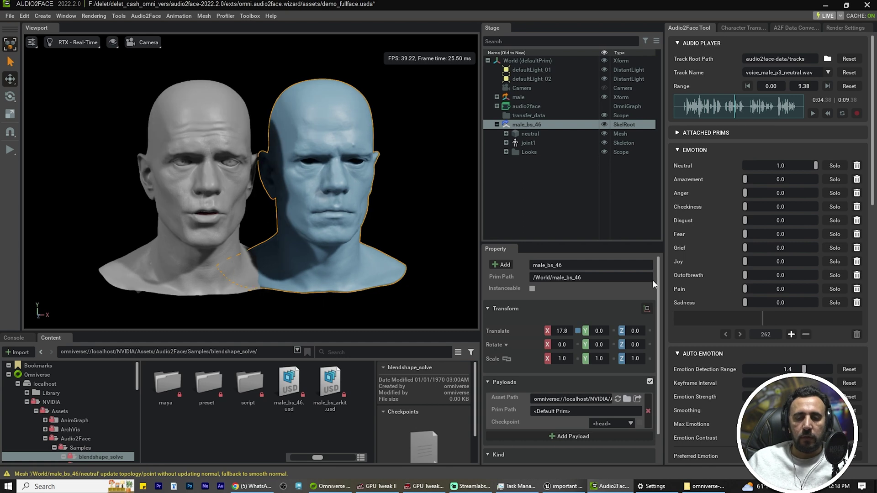
In A2F Data Conversion, set Input Anim Mesh to the grey head's c_headWatertight_hi
left_click(788, 28)
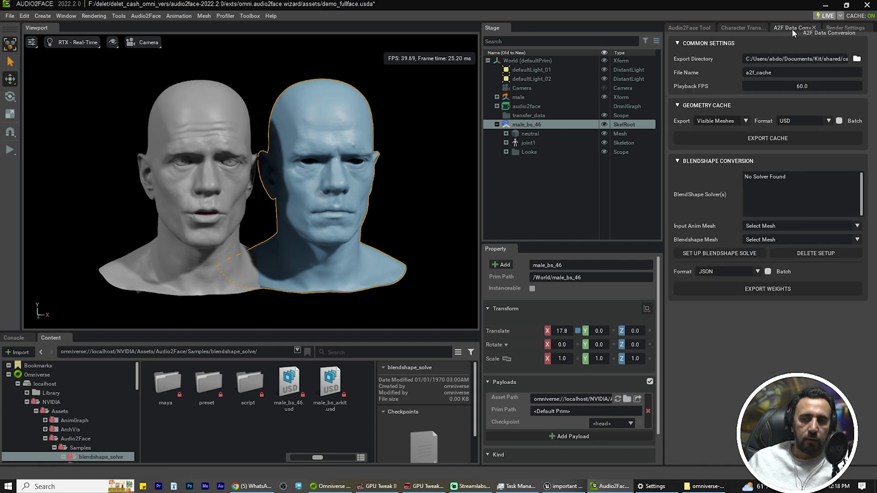
left_click(786, 229)
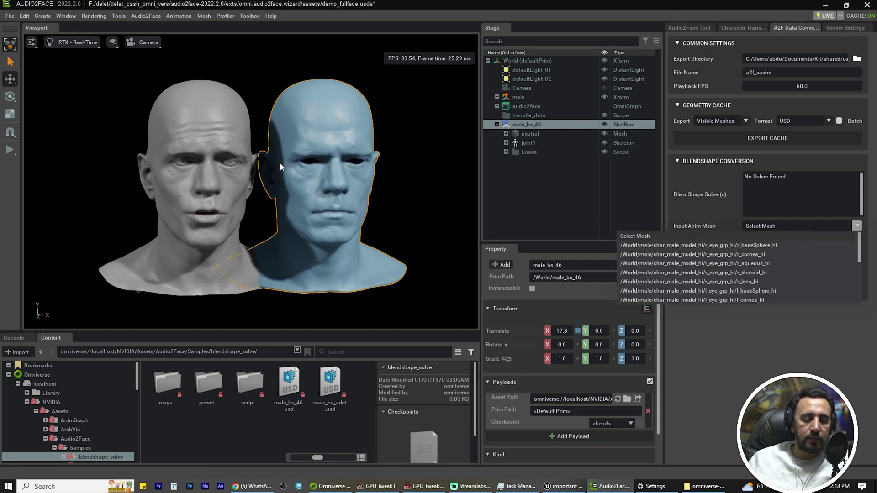
scroll(772, 281, "down", 3)
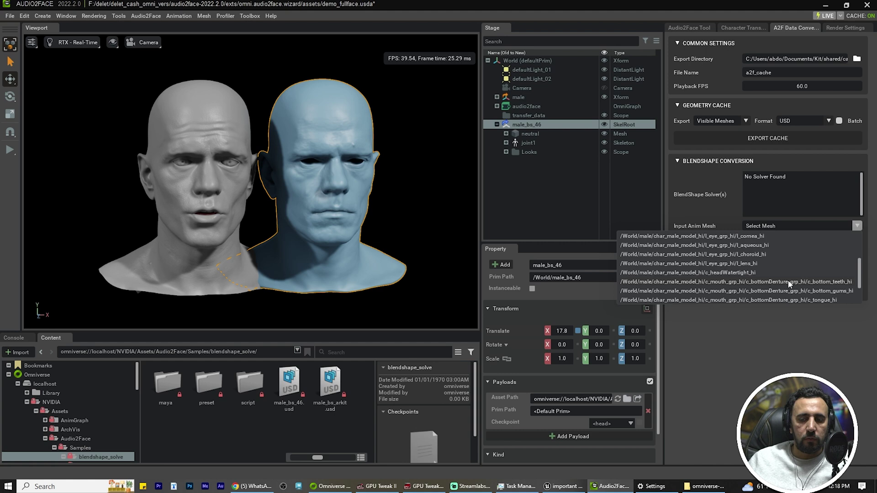
scroll(788, 279, "down", 2)
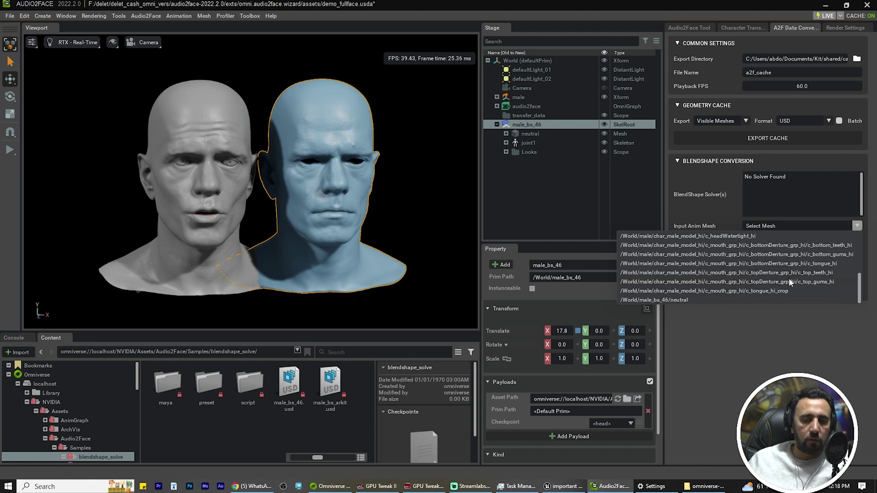
left_click(174, 106)
left_click(188, 120)
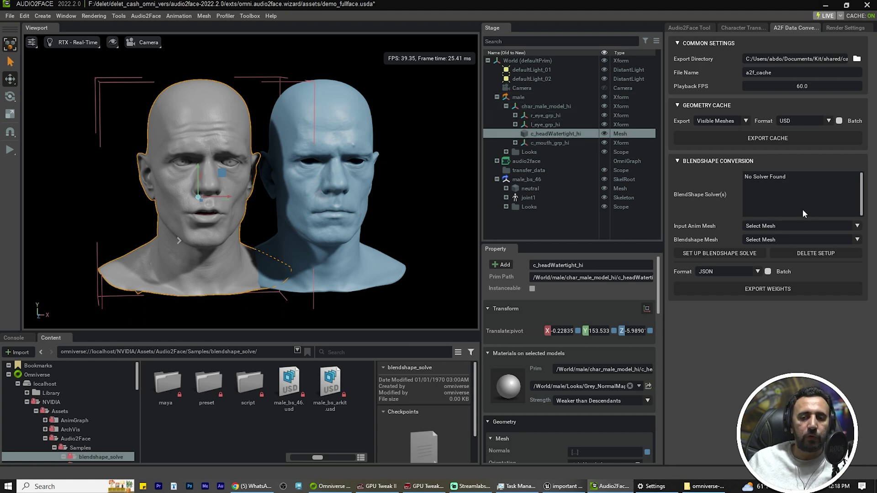
left_click(794, 228)
scroll(800, 264, "down", 3)
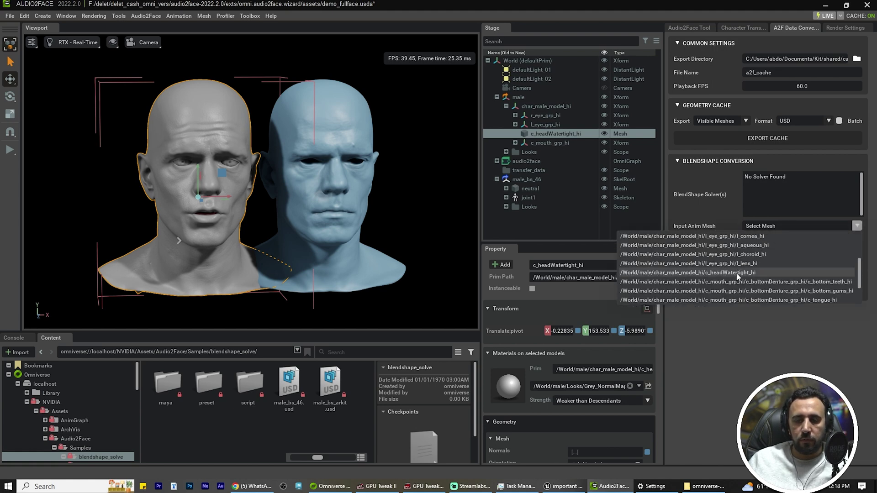
left_click(732, 272)
Set Blendshape Mesh to /World/male_bs_46/neutral and set up the blendshape solve
left_click(338, 105)
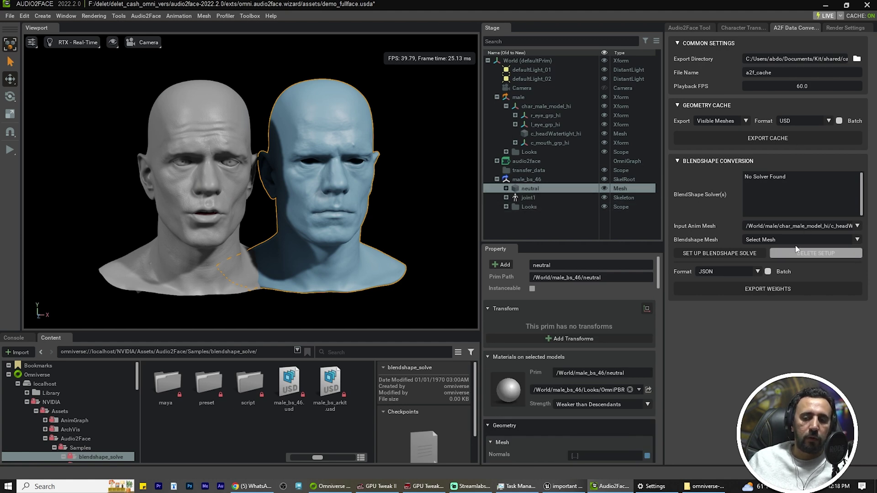
left_click(790, 238)
scroll(768, 291, "down", 5)
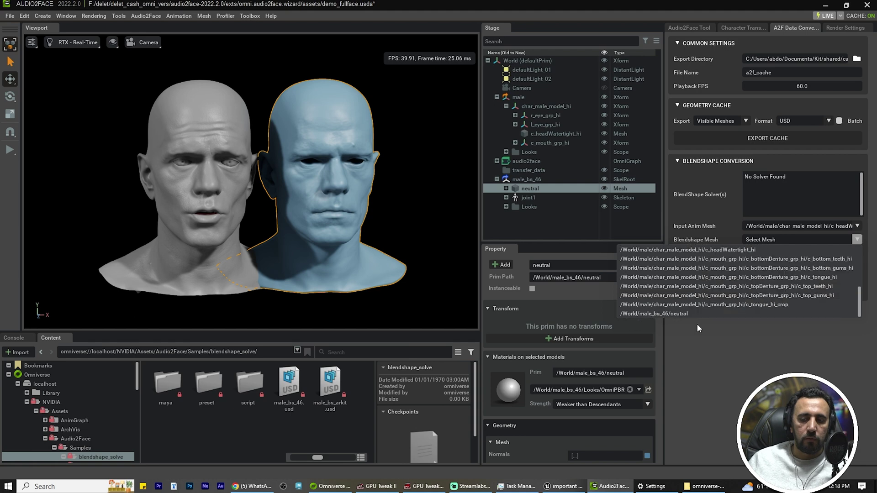
left_click(676, 312)
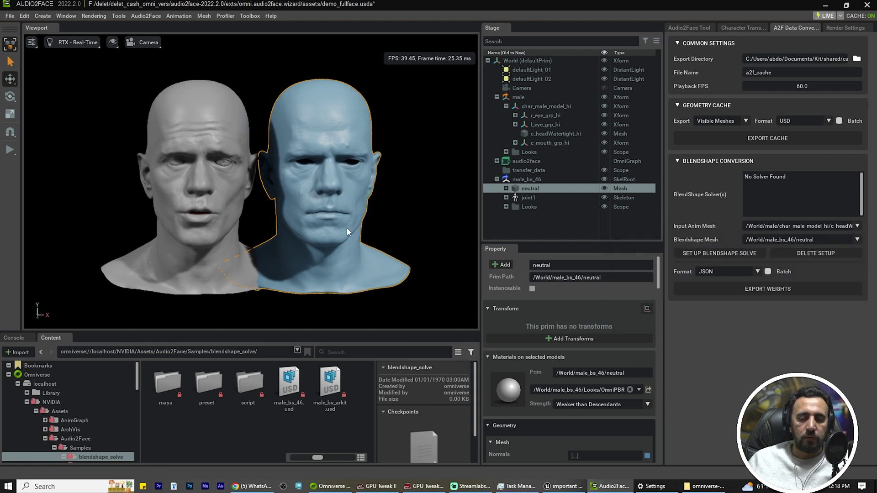
left_click(715, 256)
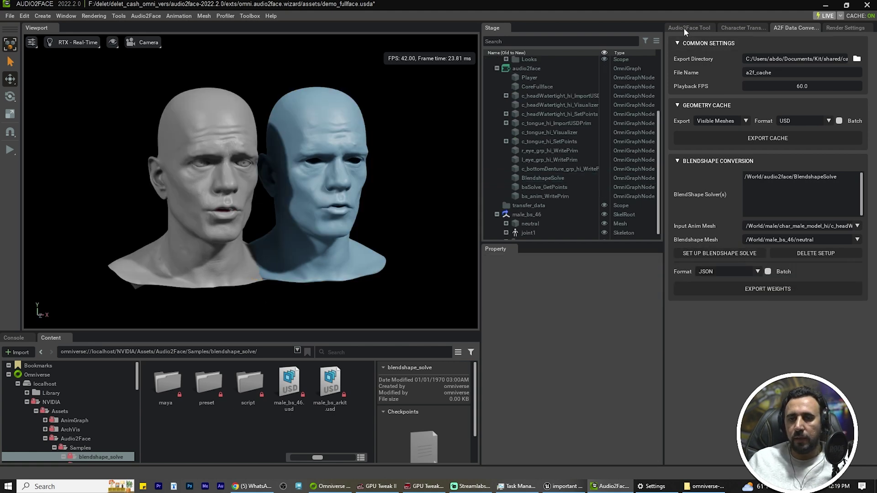
Play the voice track and frame both heads close-up, facing forward
left_click(686, 28)
left_click(812, 113)
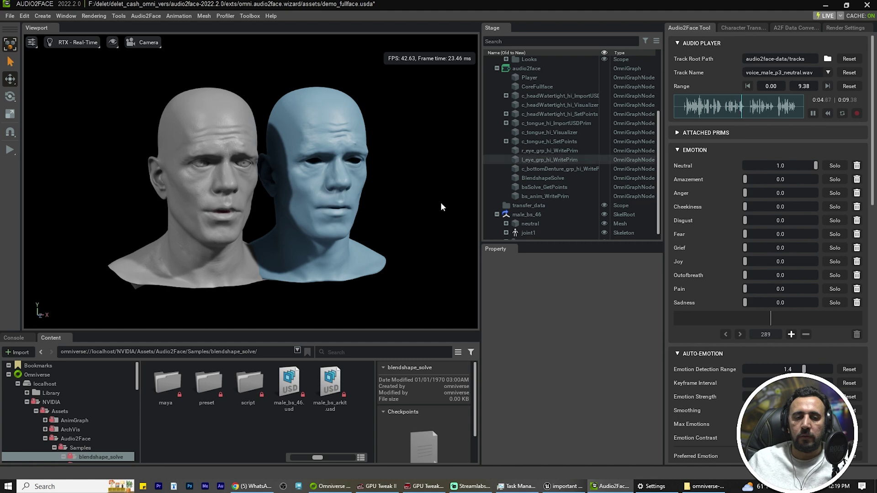
left_click_drag(360, 198, 371, 205, "alt")
right_click_drag(427, 225, 440, 232, "alt")
middle_click_drag(418, 232, 364, 223, "alt")
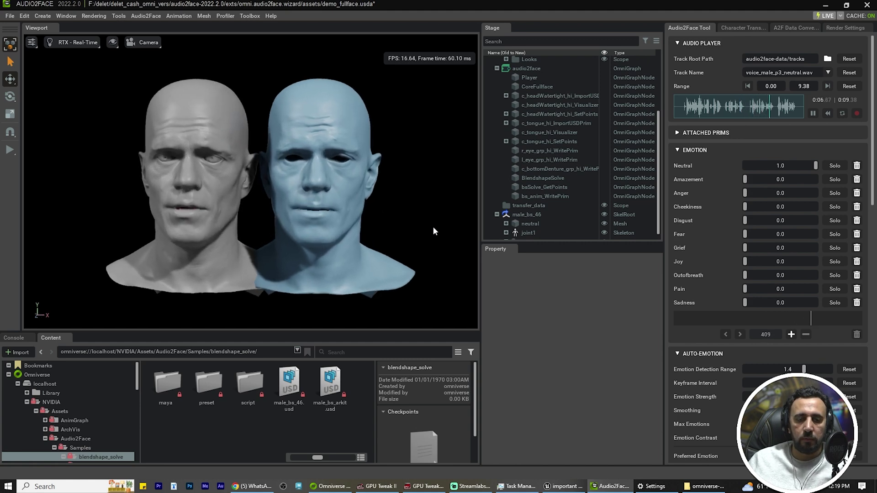
right_click_drag(433, 245, 453, 250, "alt")
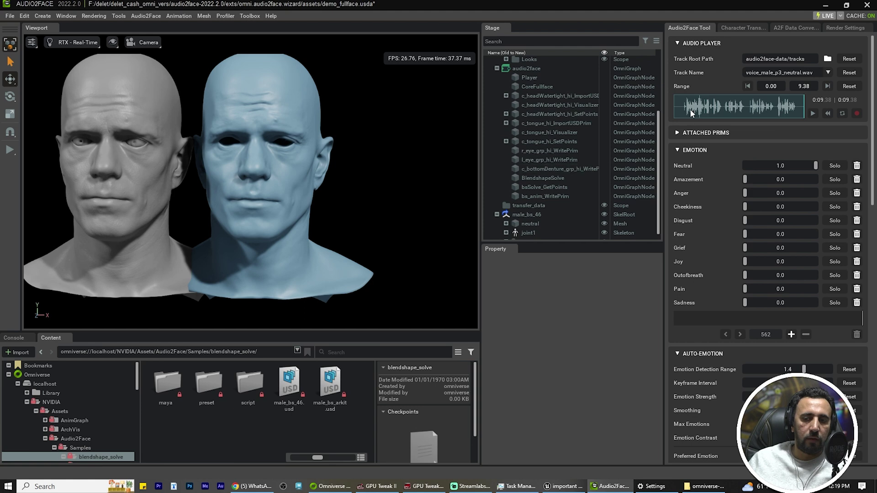
Replay the audio from about one second in, then stop playback
left_click(691, 109)
left_click(816, 113)
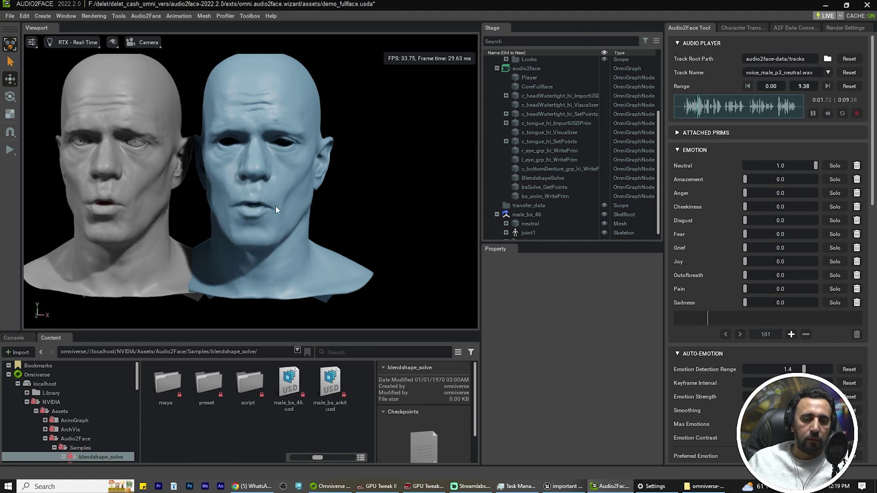
left_click(814, 113)
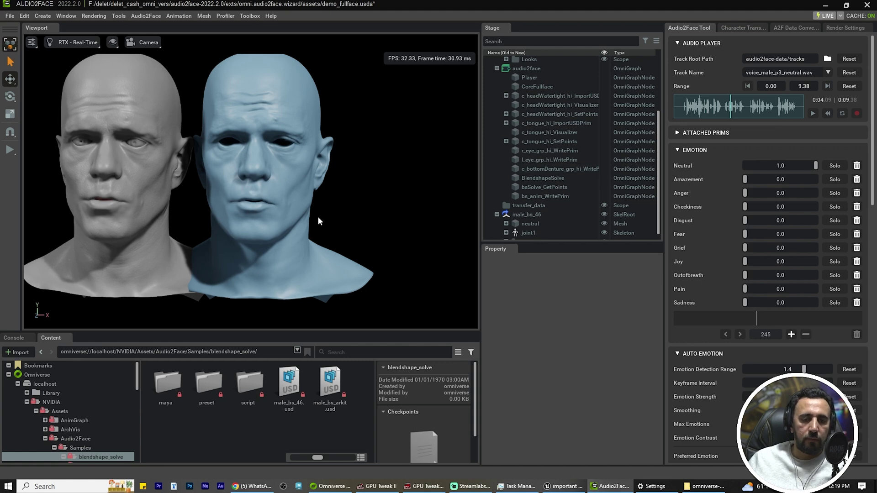
Select the BlendshapeSolve solver and raise its Symmetric Pose from 1.0 to 7.26
left_click(781, 28)
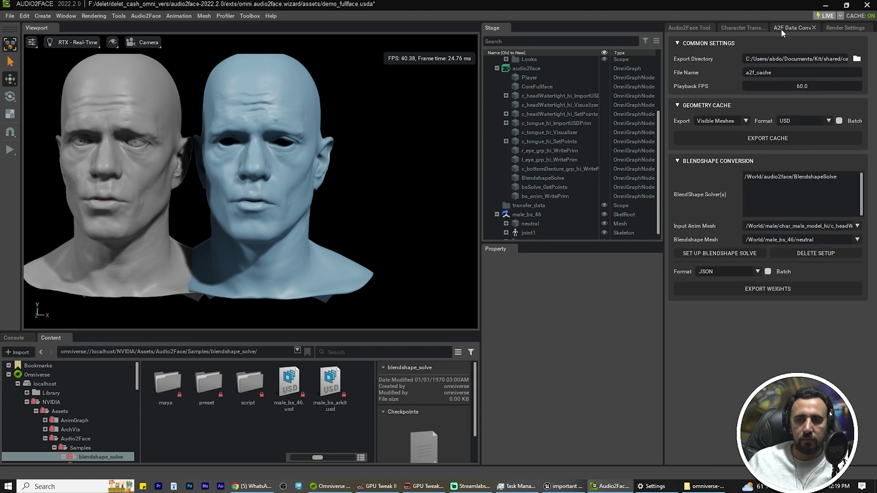
left_click(292, 110)
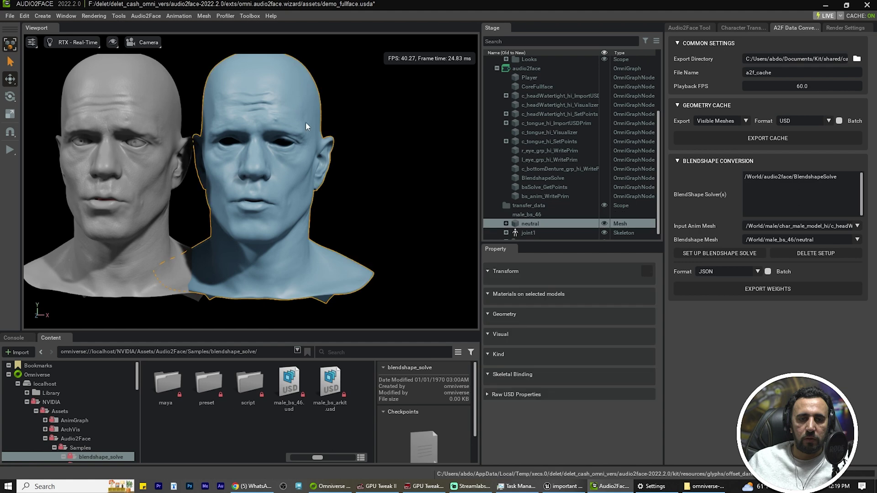
scroll(631, 359, "down", 5)
scroll(640, 376, "down", 5)
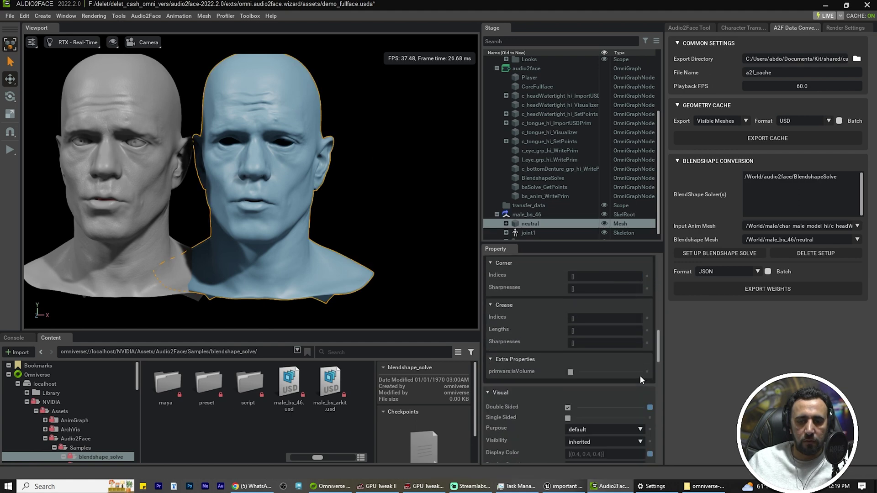
scroll(589, 197, "down", 1)
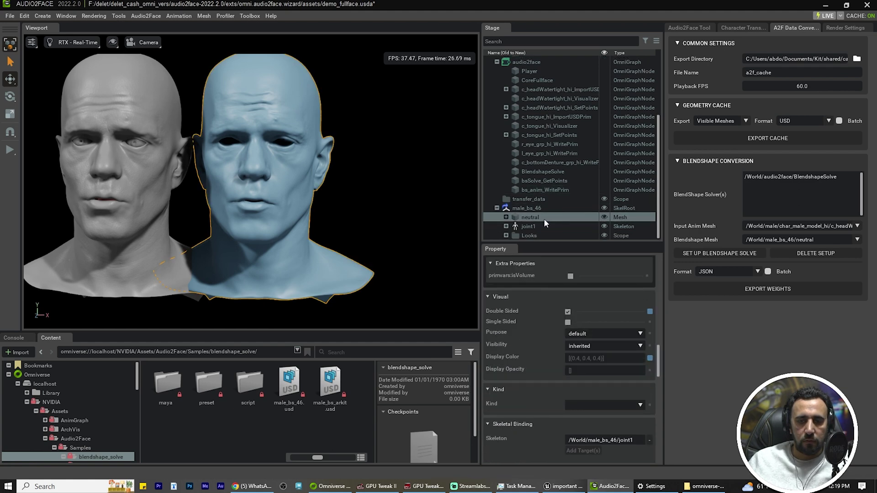
left_click(778, 177)
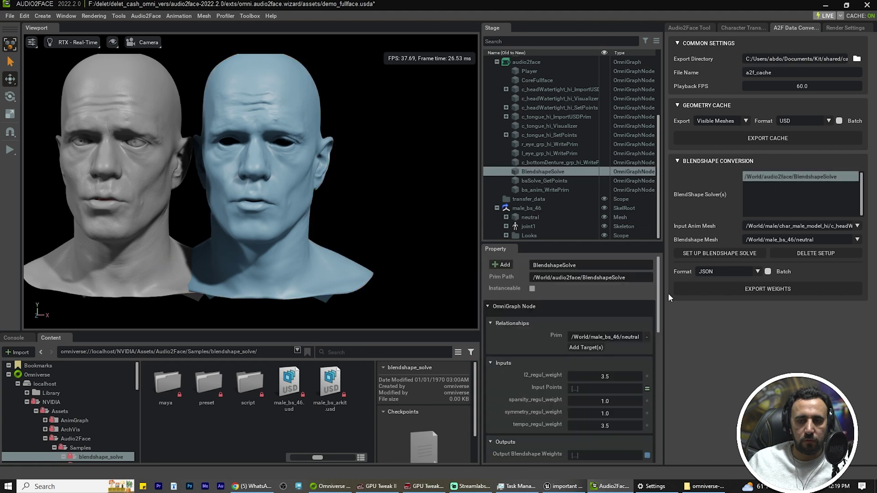
left_click_drag(658, 325, 662, 451)
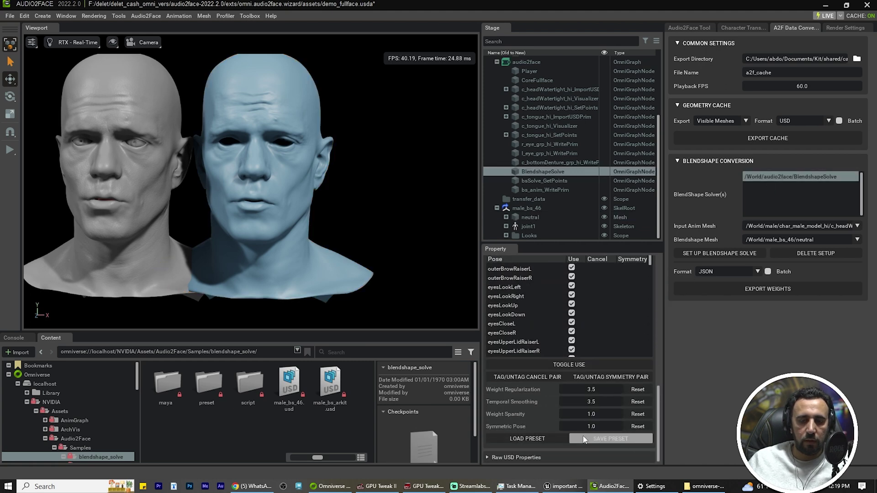
left_click_drag(572, 429, 693, 434)
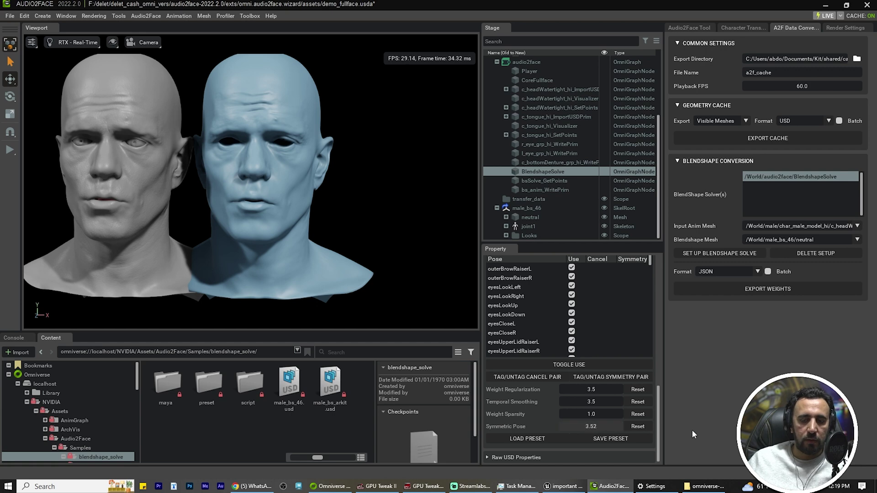
left_click_drag(776, 433, 861, 435)
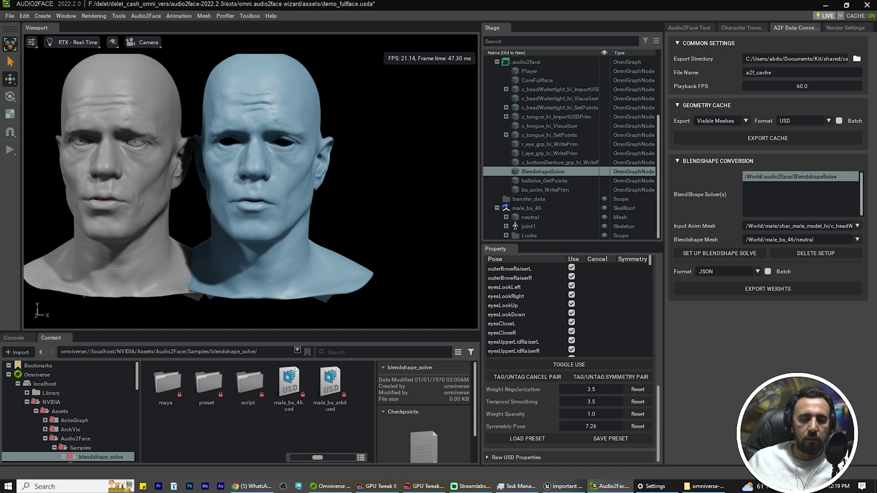
left_click(424, 120)
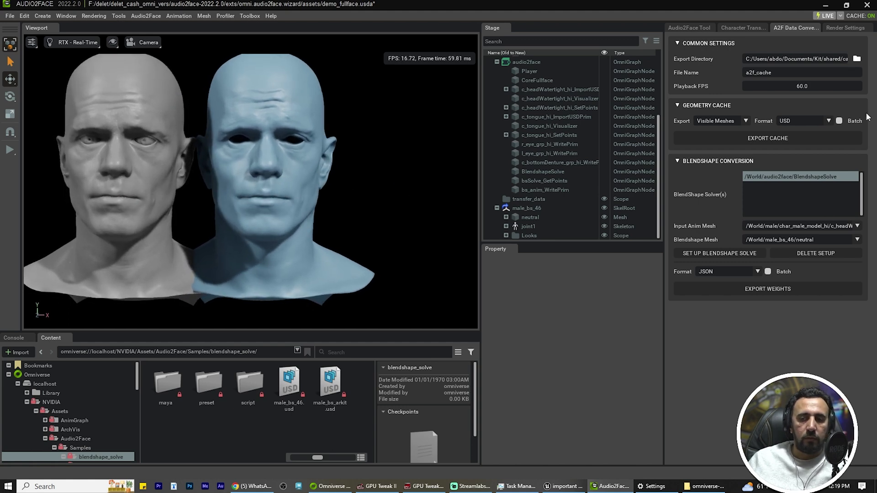
Start EXPORT CACHE to bring up the Select Export Directory dialog
scroll(442, 158, "up", 2)
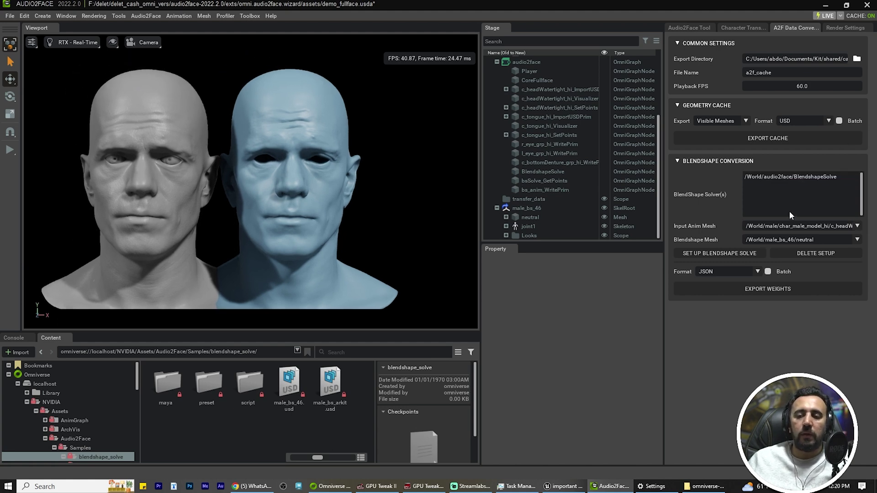
left_click(711, 135)
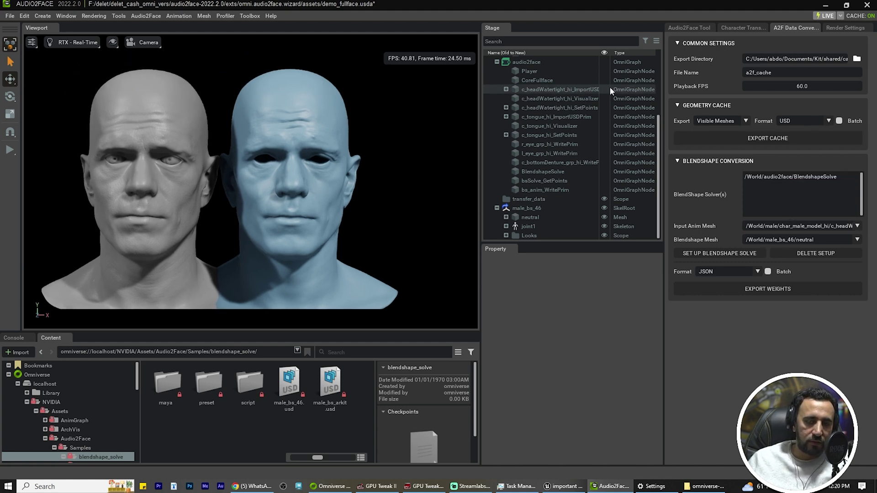
left_click(857, 58)
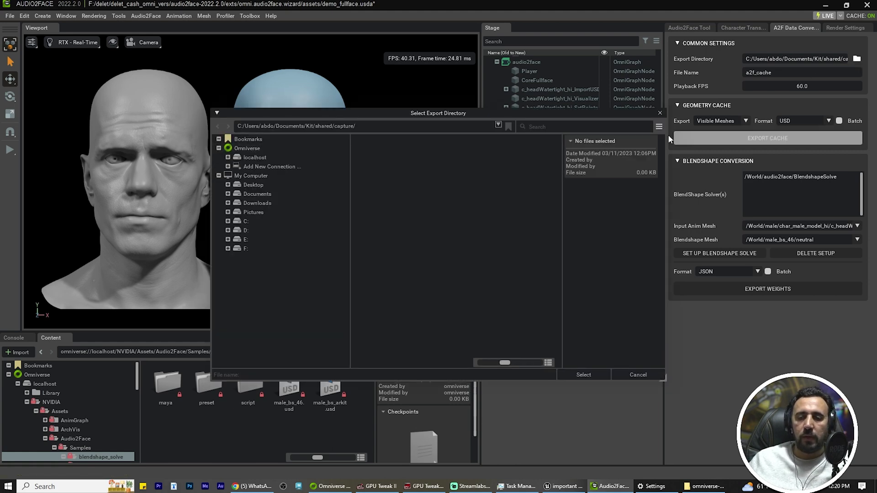
Choose the Desktop/blendshap folder as the cache export directory
left_click(660, 113)
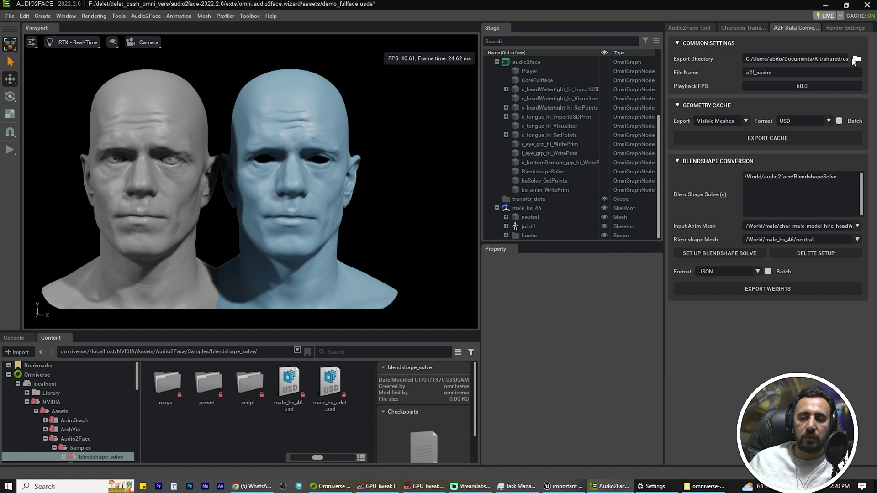
left_click(857, 59)
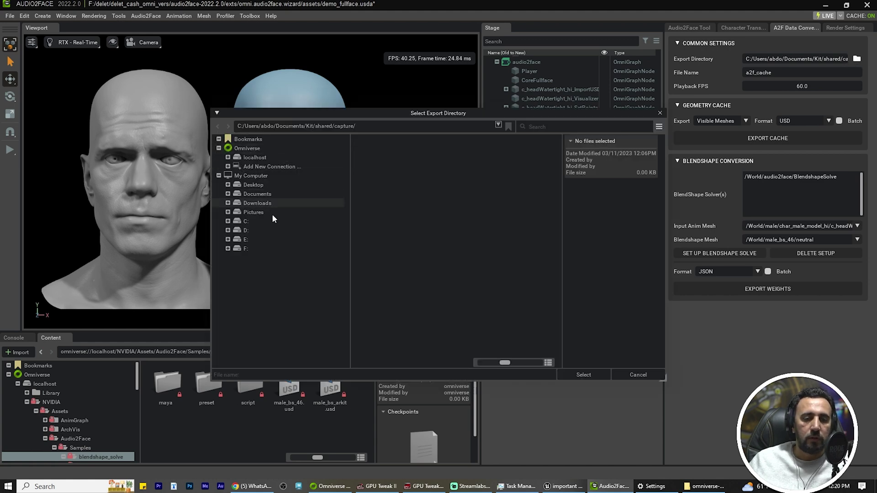
left_click(253, 185)
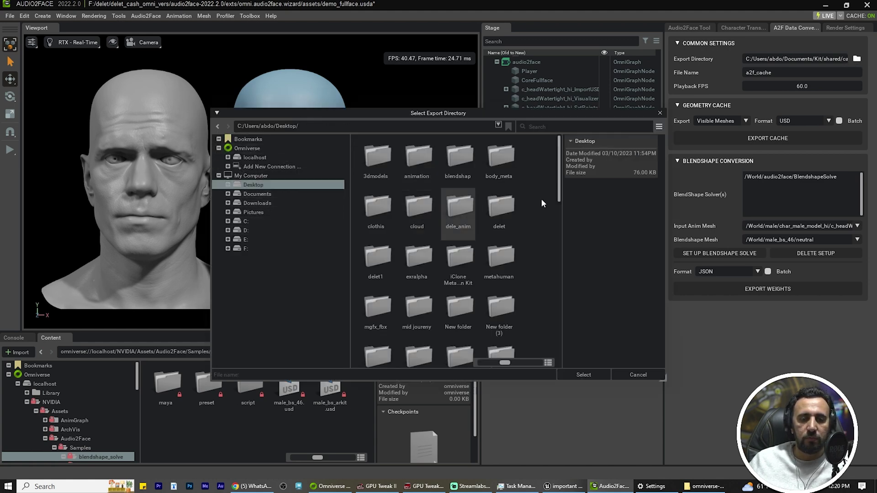
double_click(455, 161)
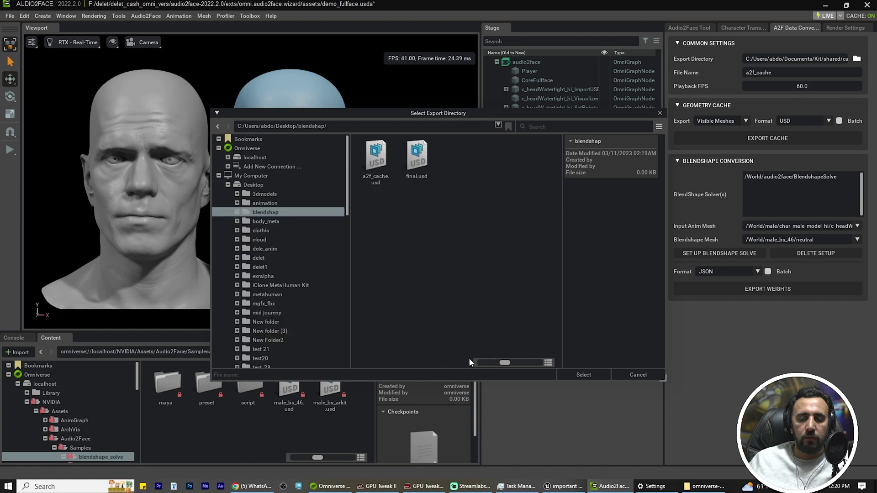
left_click(584, 374)
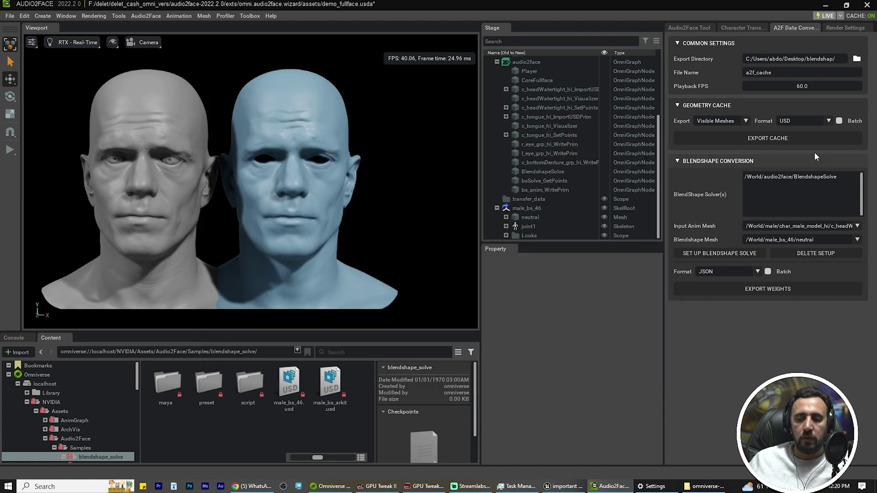
Name the cache file final_test and change Playback FPS from 60 to 30
double_click(803, 72)
type("f")
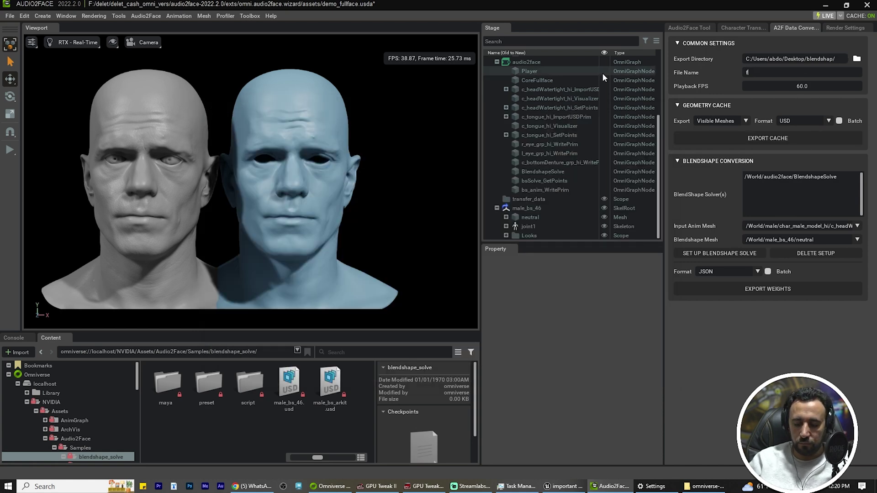
type("inal_test")
double_click(812, 85)
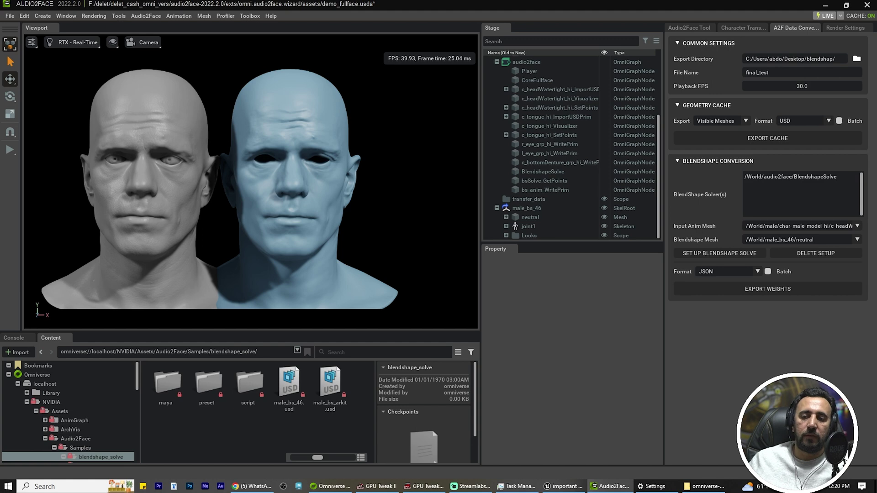
Export the geometry cache, opening the confirmation that lists the head, teeth, tongue, gum and eye prims
left_click(769, 138)
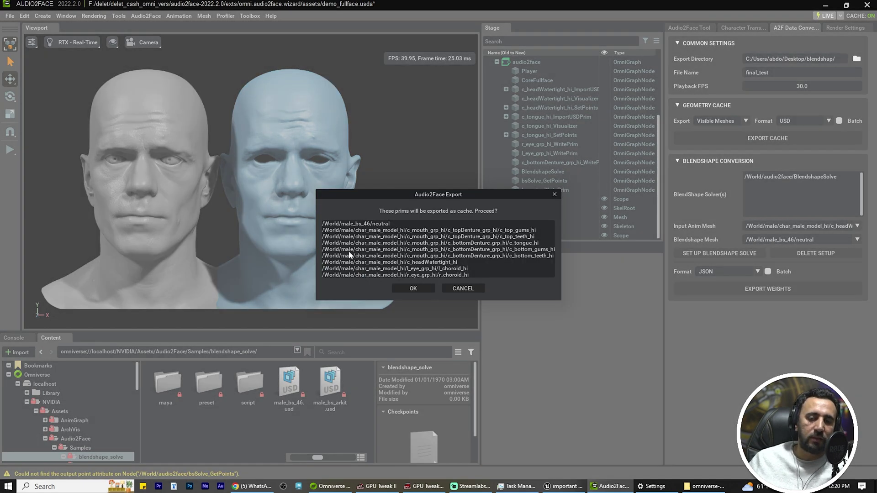
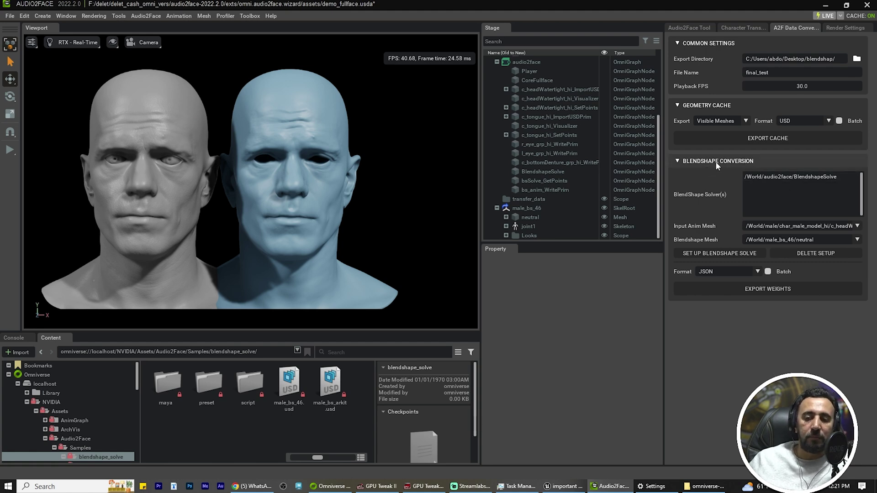
Pick BlendshapeSolve in BlendShape Solver(s) for the male_bs_46 conversion
left_click(787, 177)
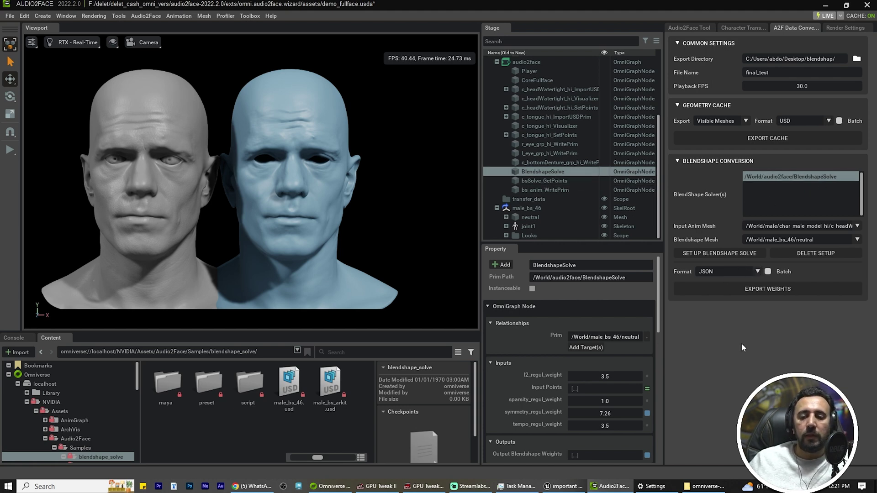
Set the weights export format to USD and dismiss the no-solver warning from a first export attempt
left_click(718, 275)
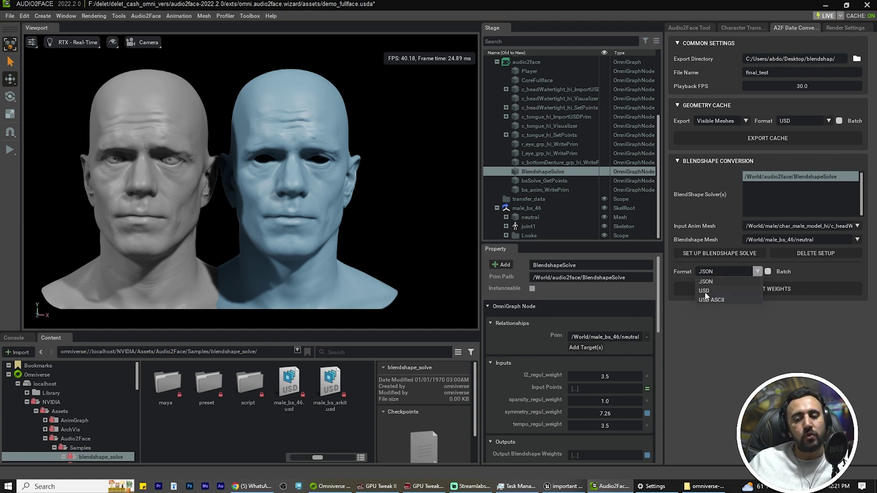
left_click(703, 291)
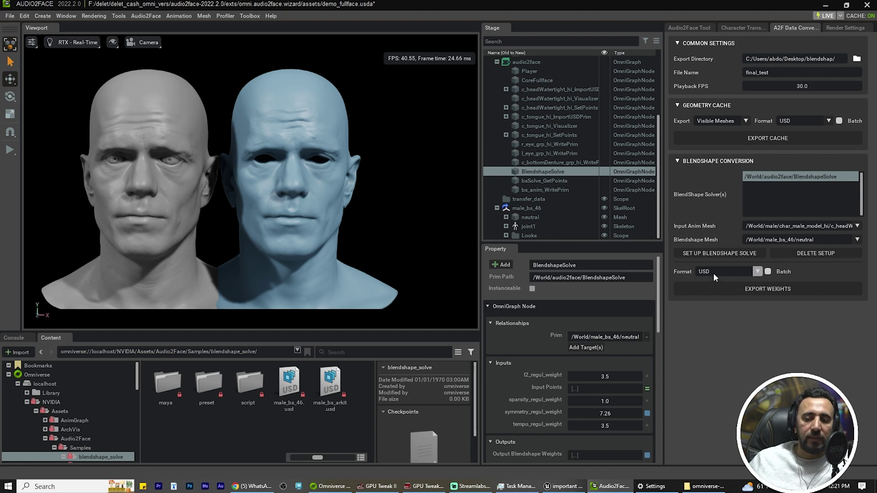
left_click(777, 199)
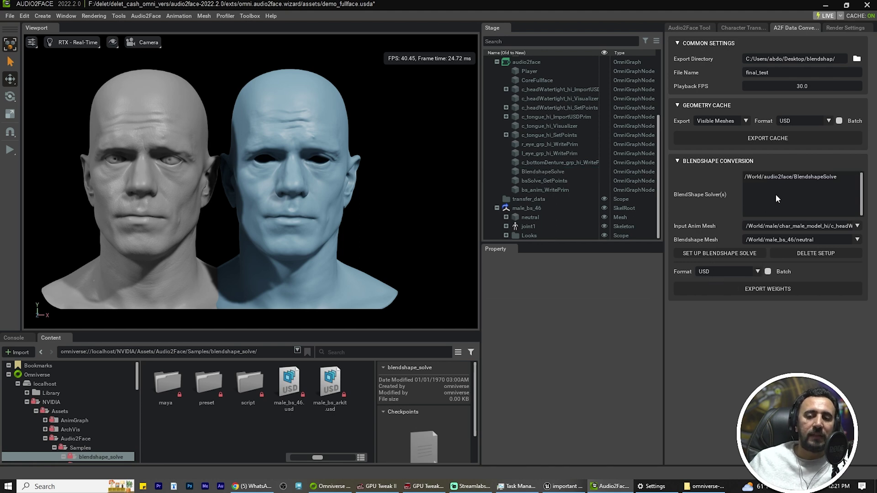
left_click(768, 293)
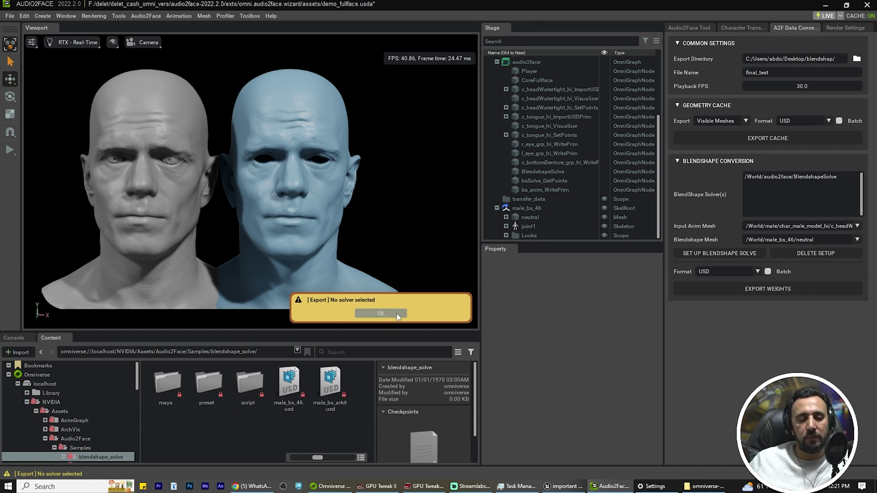
left_click(381, 314)
Reselect BlendshapeSolve and export the blendshape weights to final_test.usd
left_click(815, 177)
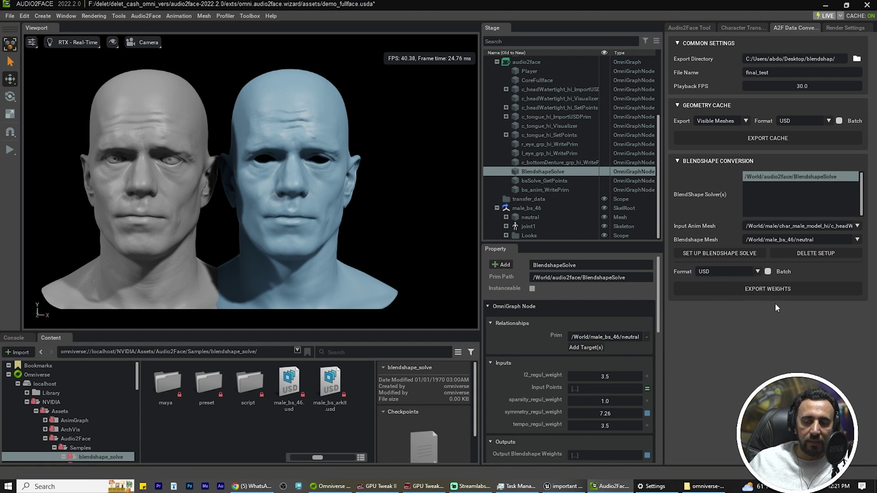
left_click(769, 289)
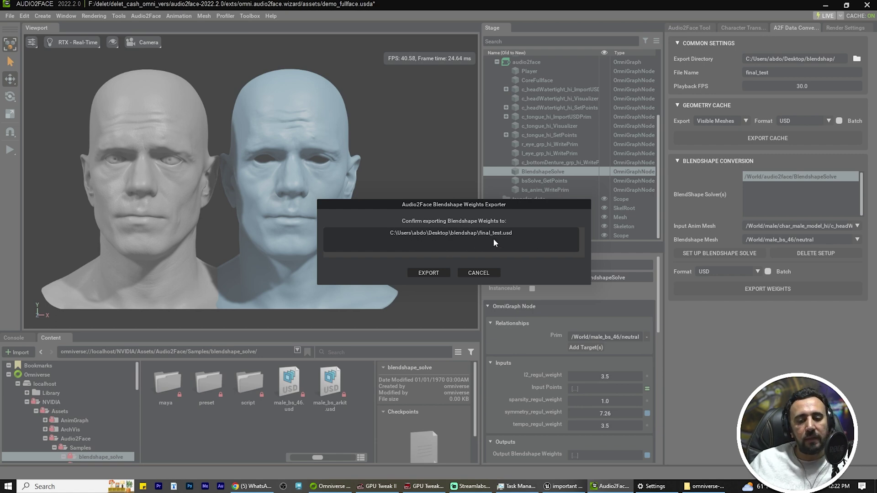
left_click(434, 275)
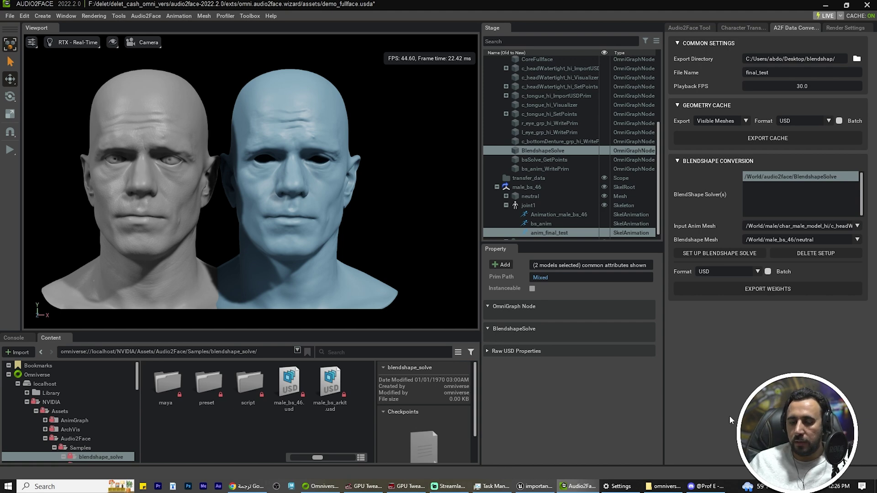
left_click(535, 486)
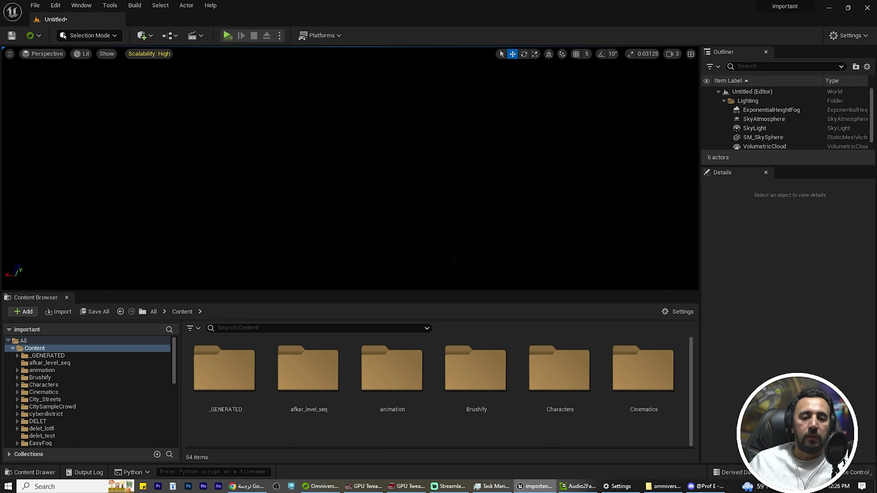
Create a new Basic level, discarding the unsaved untitled level
left_click(35, 5)
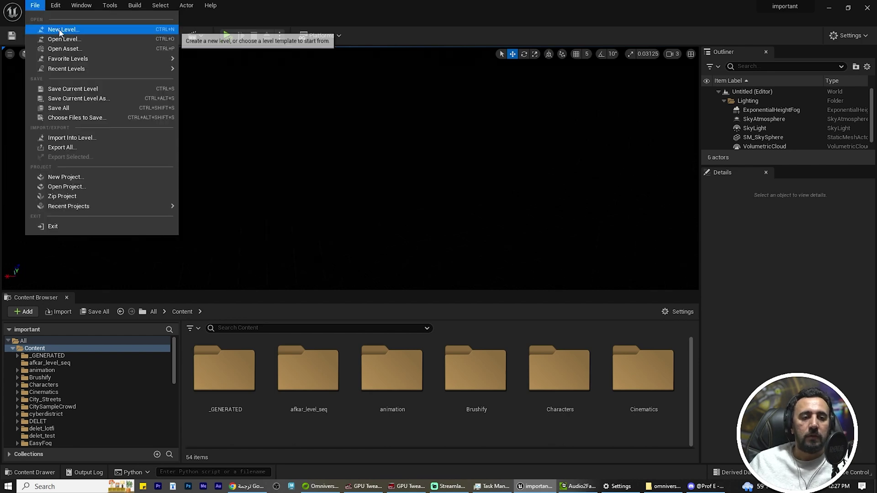
left_click(59, 27)
double_click(463, 190)
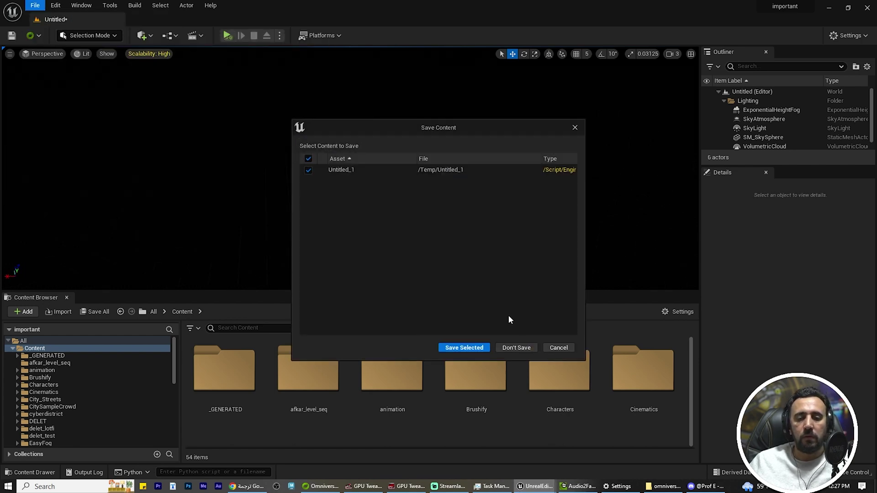
left_click(516, 348)
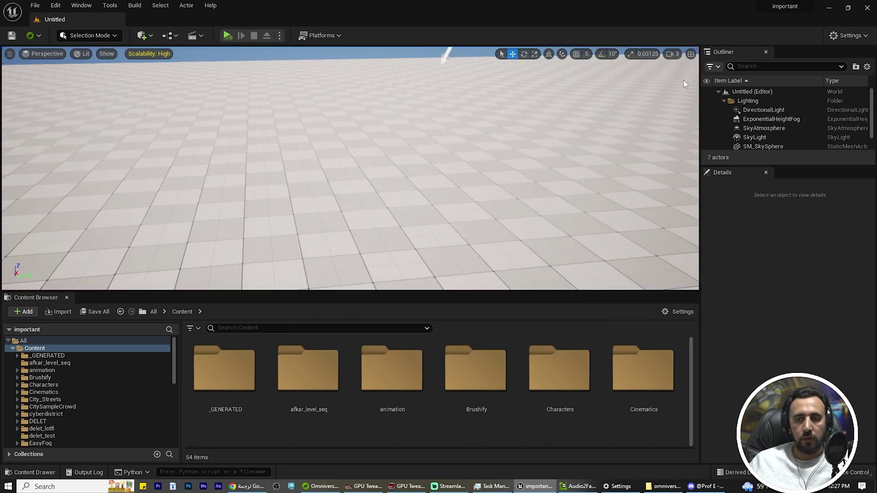
Place BP_Baba from MetaHumans/Baba into the level and frame it
scroll(63, 375, "down", 5)
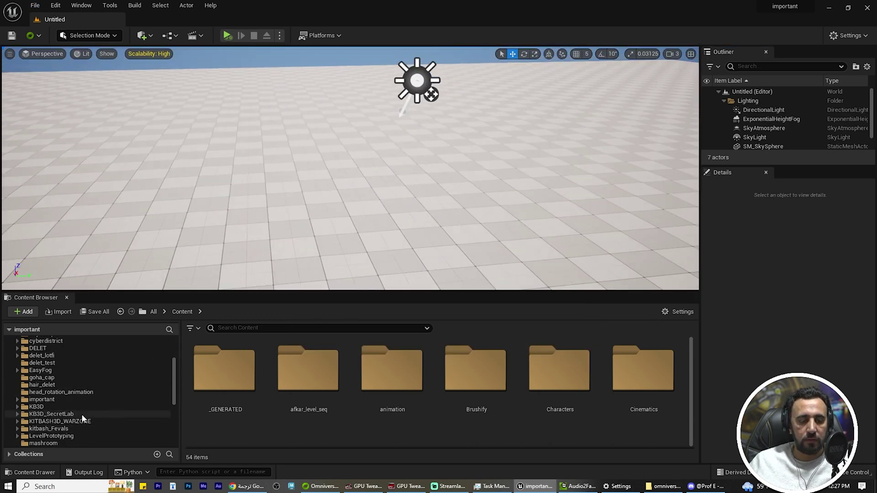
scroll(82, 410, "up", 3)
scroll(82, 401, "down", 1)
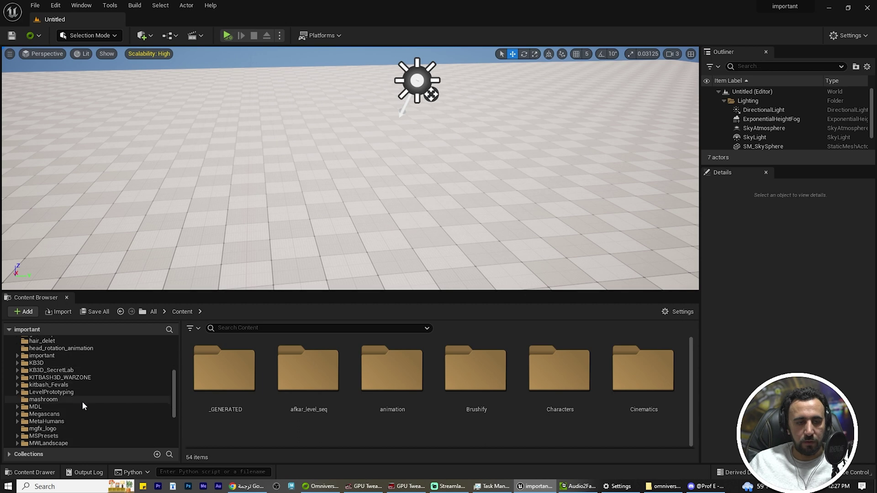
left_click(54, 421)
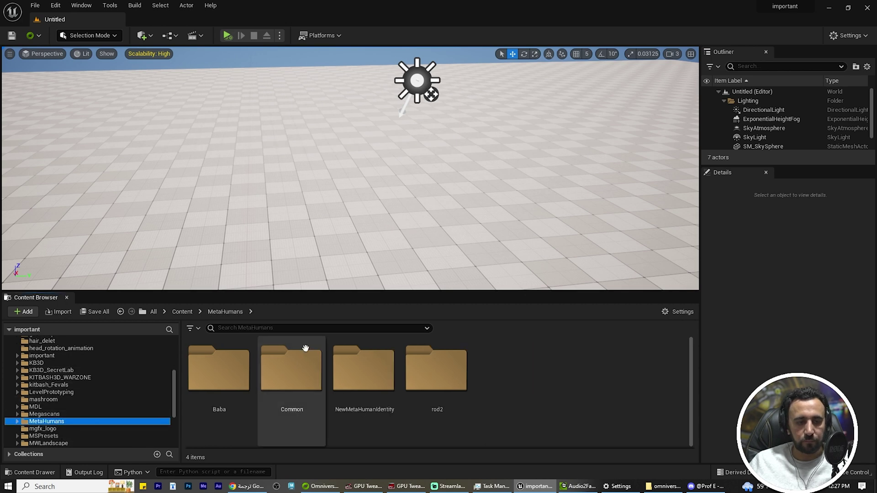
double_click(250, 365)
scroll(593, 397, "down", 3)
left_click(445, 370)
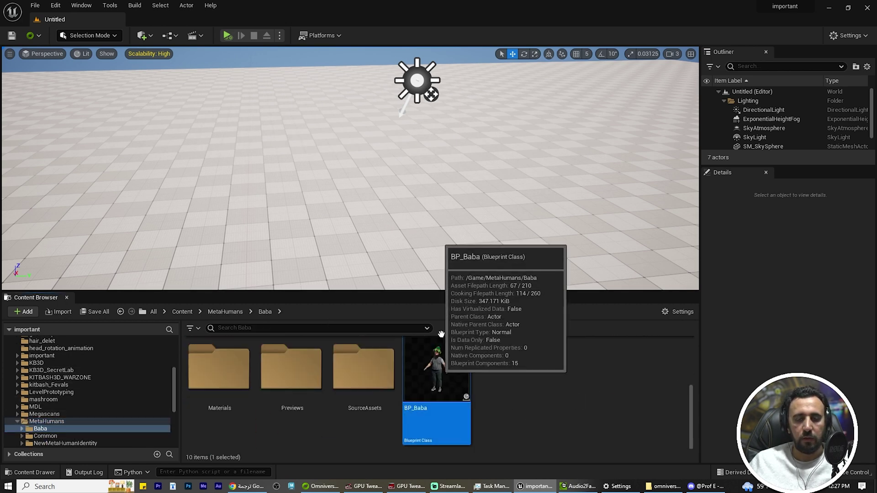
left_click_drag(421, 195, 421, 194)
key("f")
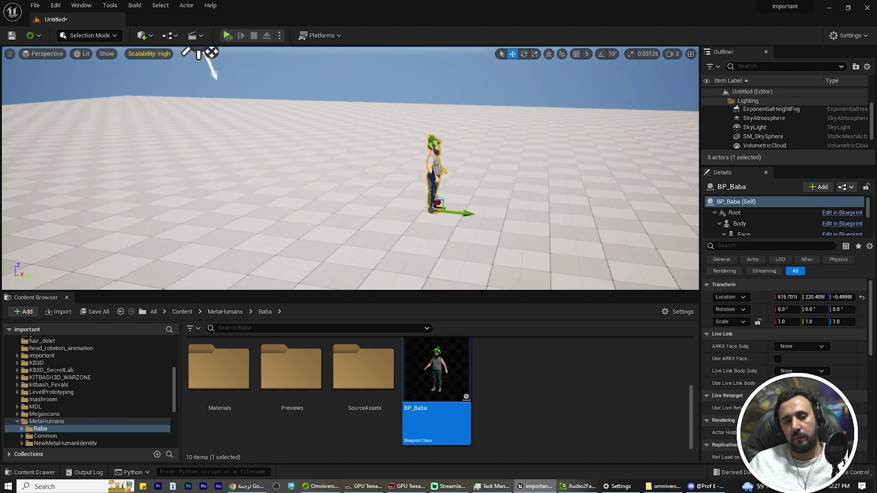
Delete the level's DirectionalLight
left_click_drag(584, 196, 704, 150, "alt")
scroll(733, 130, "up", 1)
left_click(758, 111)
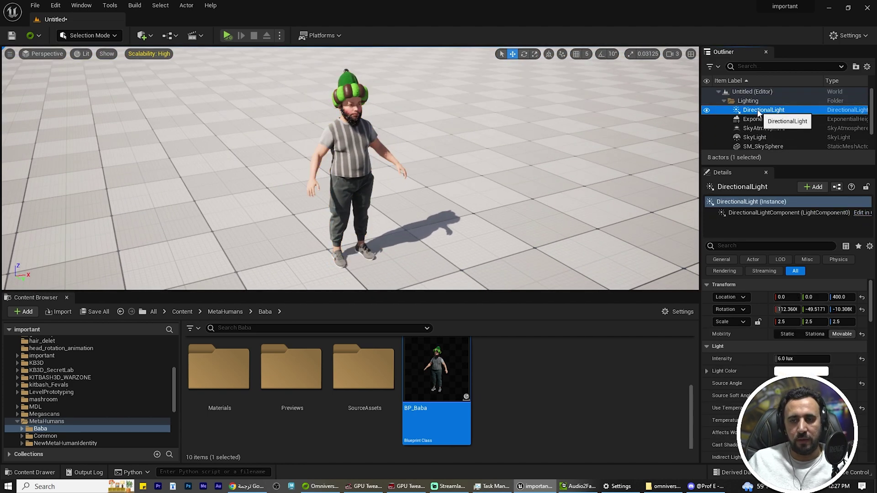
key("Delete")
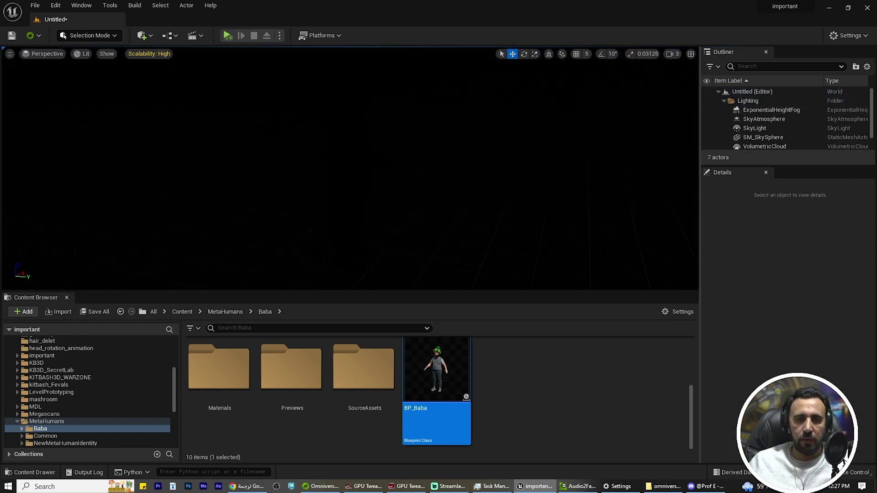
Add a Point Light beside BP_Baba and slide it to the right
left_click(142, 35)
mouse_move(165, 120)
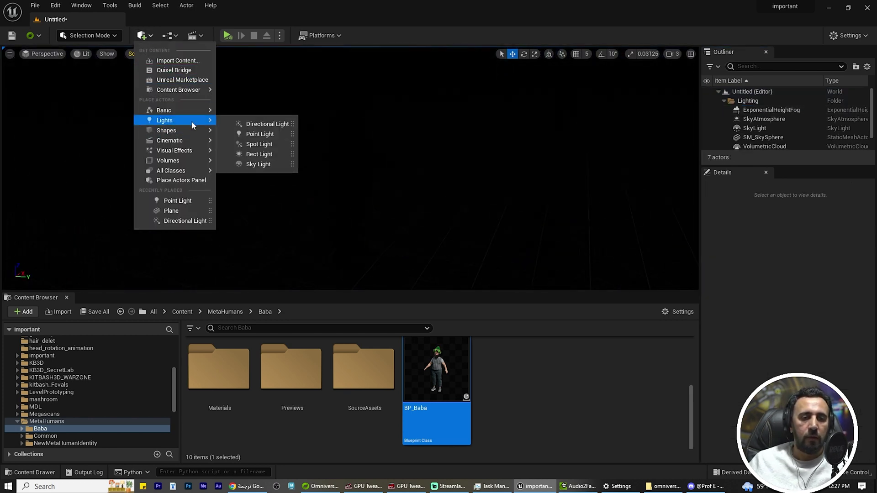
left_click_drag(271, 133, 454, 248)
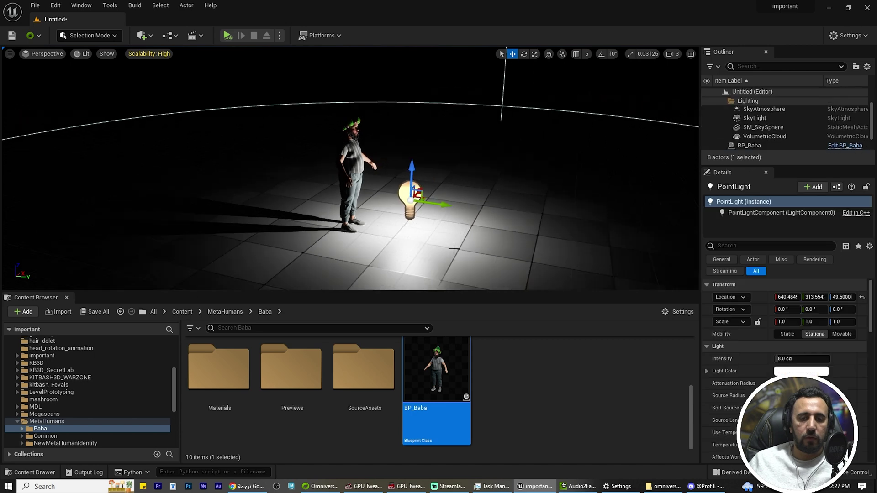
right_click_drag(435, 208, 434, 204)
left_click_drag(425, 203, 544, 219)
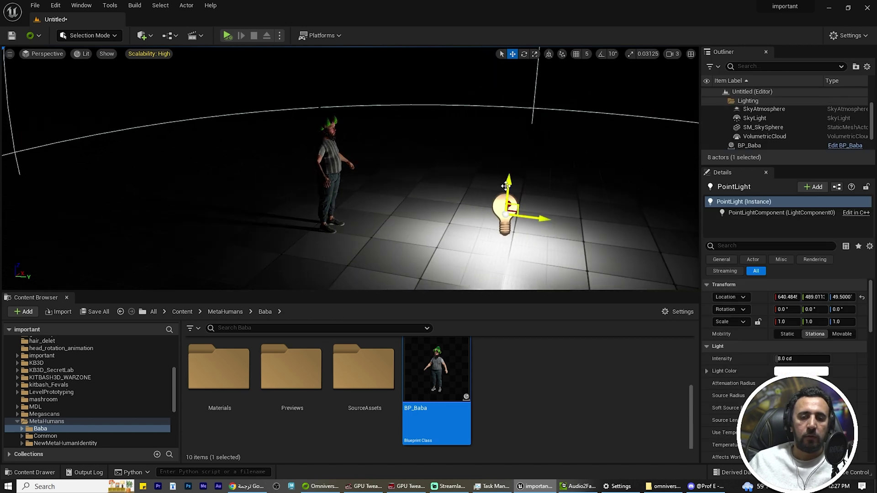
Duplicate it as PointLight2 and position it low in front of the character's face
left_click_drag(509, 178, 515, 84, "alt")
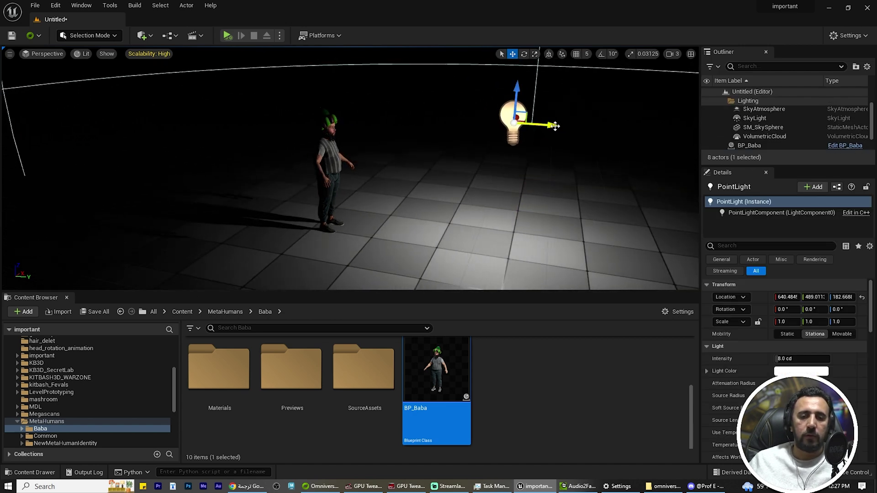
left_click_drag(551, 125, 254, 105)
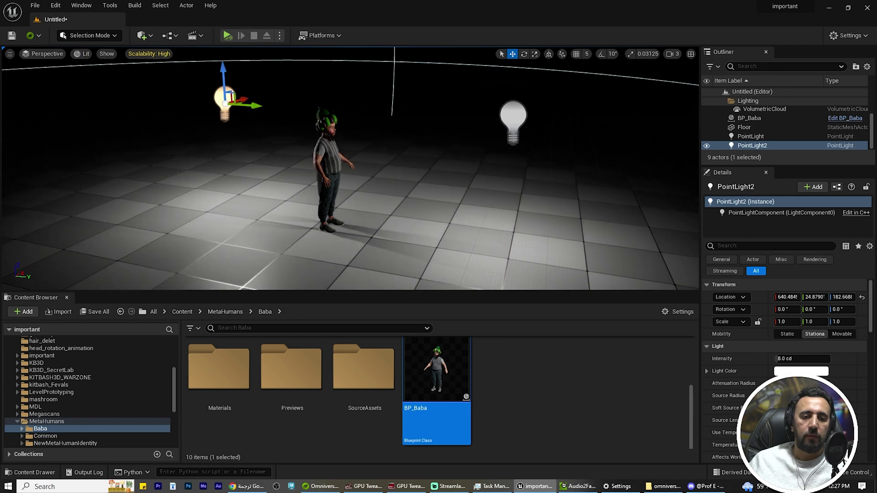
left_click_drag(223, 70, 224, 124)
left_click_drag(347, 173, 220, 175, "alt")
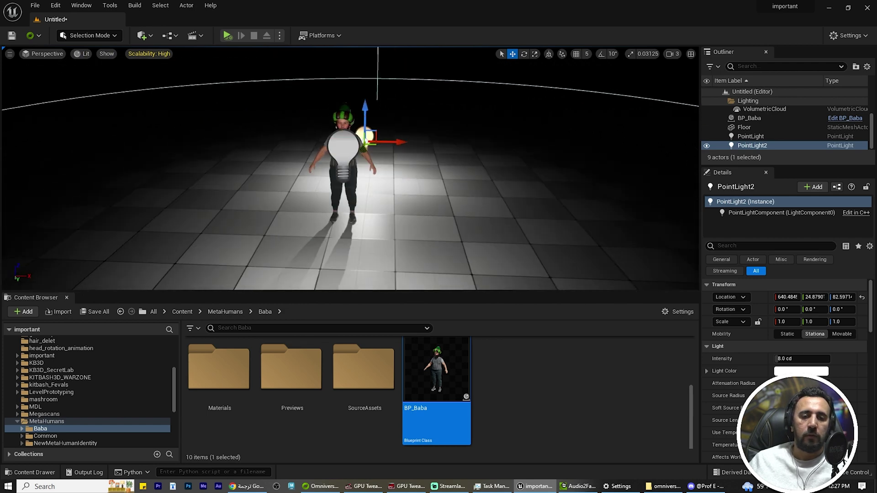
right_click_drag(219, 176, 283, 178, "alt")
key("w")
right_click_drag(350, 169, 295, 117)
middle_click_drag(351, 169, 399, 161)
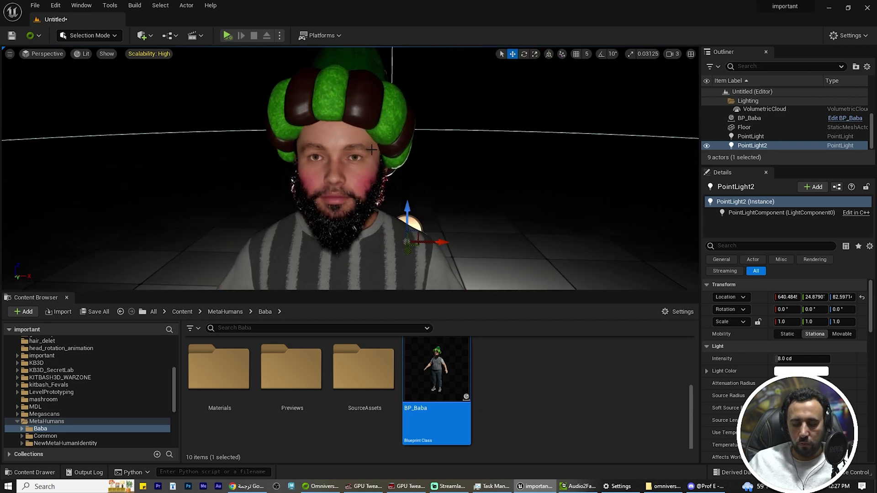
Preview the lighting in game view from a three-quarter angle on the face
key("g")
left_click_drag(371, 150, 422, 183, "alt")
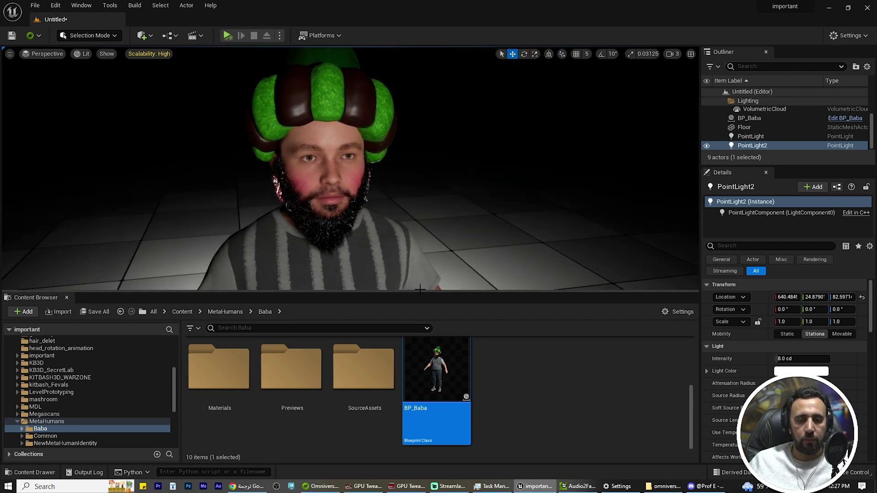
left_click_drag(421, 291, 407, 395)
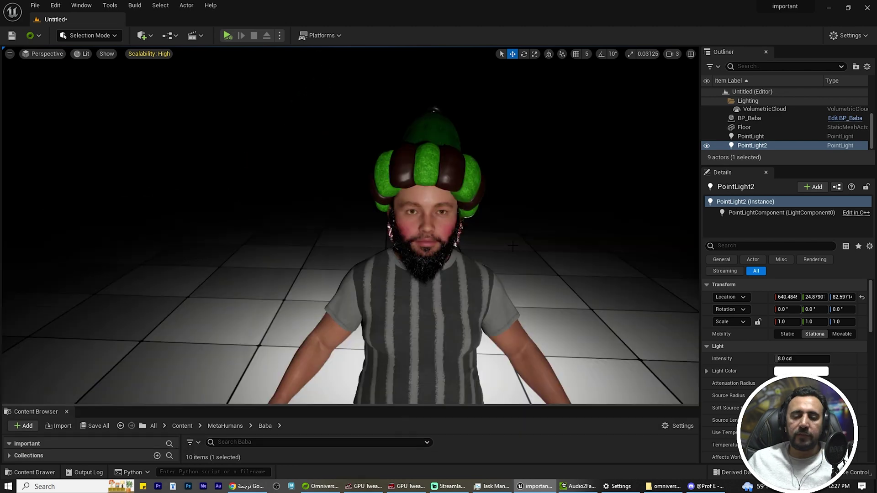
left_click_drag(464, 405, 477, 265)
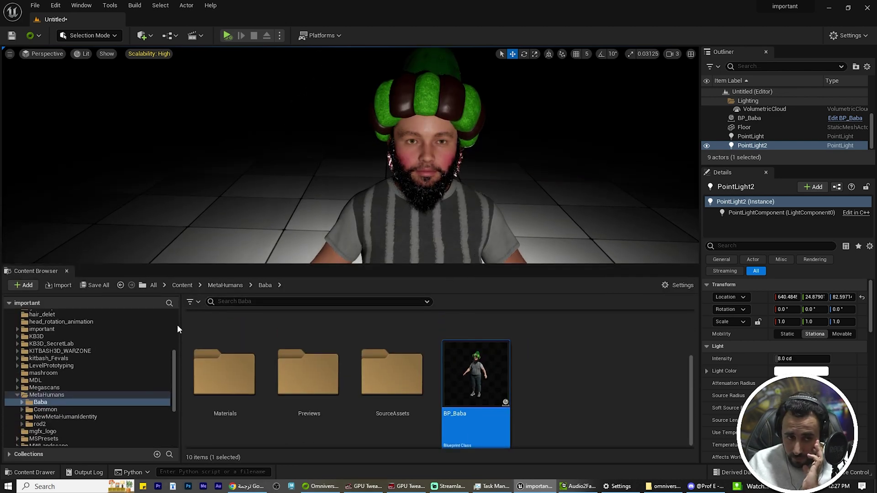
Create a new folder named delet_3 under Content and open it
scroll(113, 351, "up", 5)
left_click(37, 322)
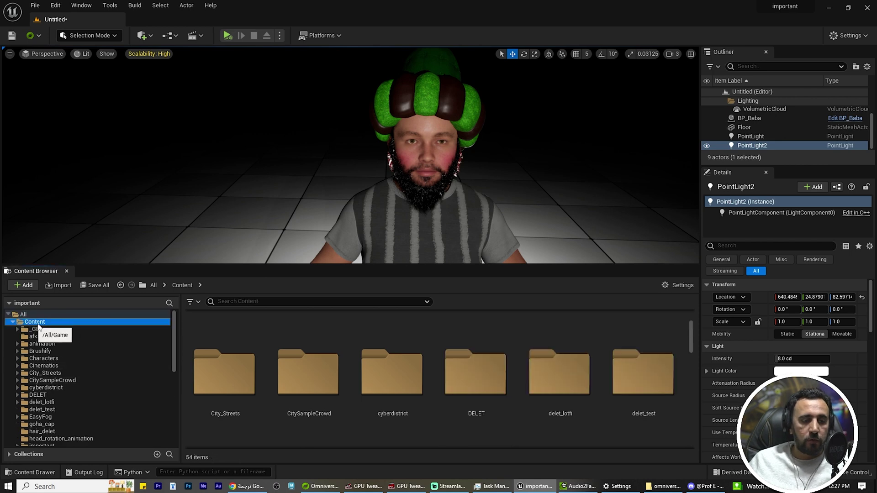
left_click(23, 285)
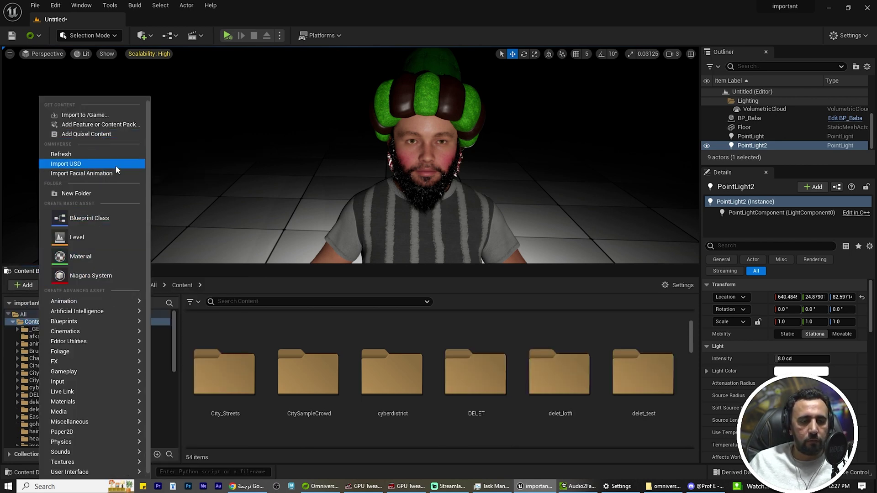
left_click(95, 193)
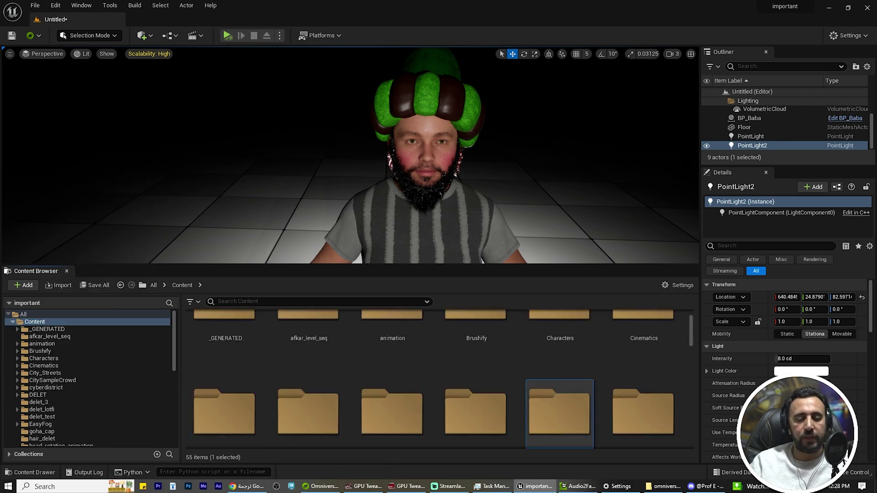
double_click(550, 412)
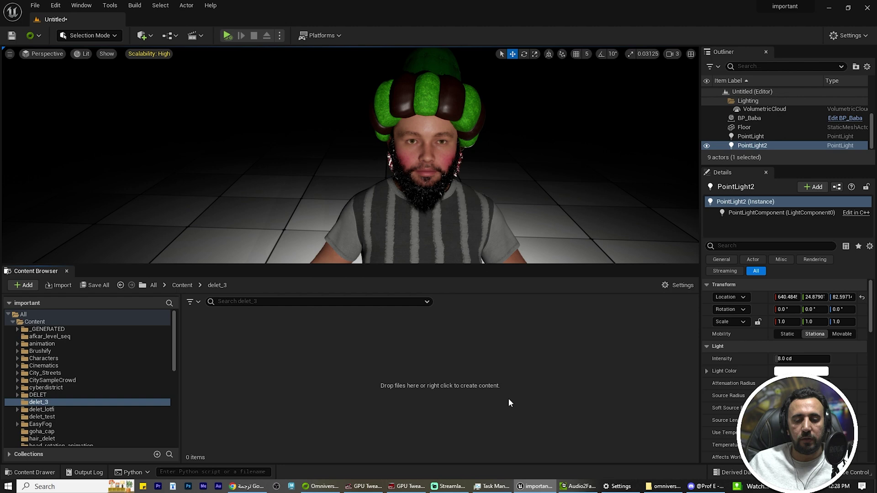
right_click(423, 359)
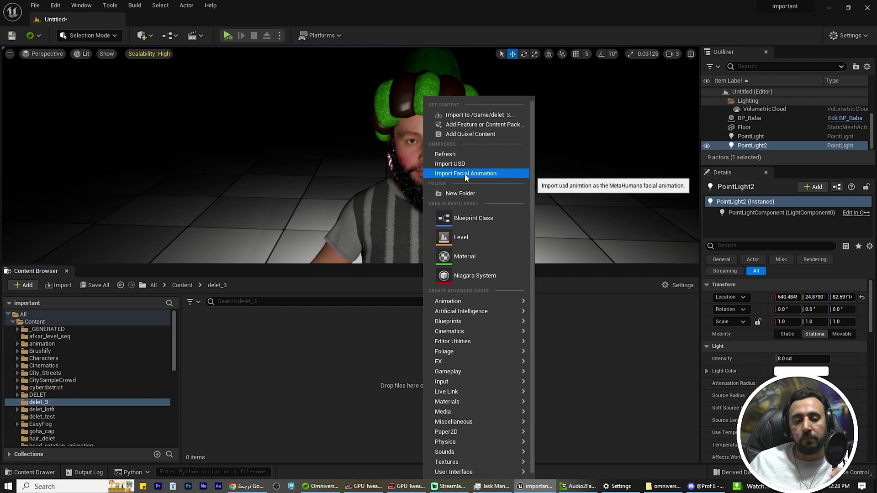
left_click(313, 394)
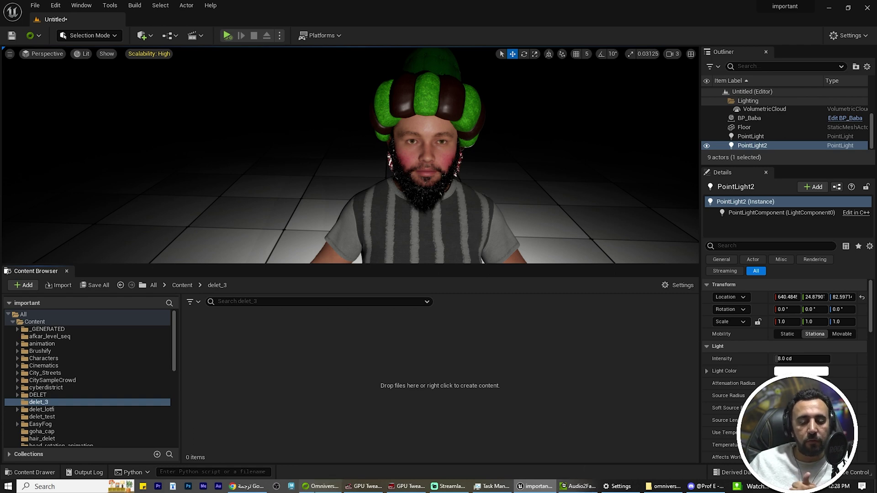
left_click(320, 485)
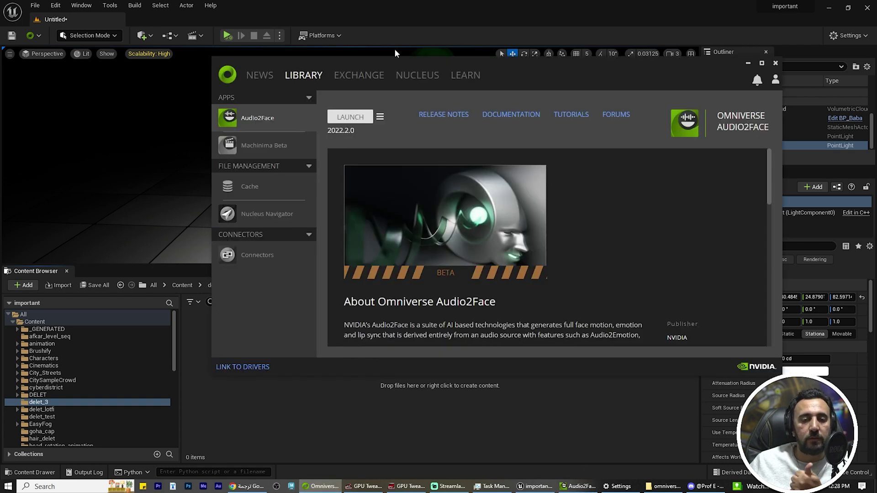
Confirm UE 5.1 Connector 201.1.244 is installed under Exchange Connectors, then close the launcher
left_click(358, 77)
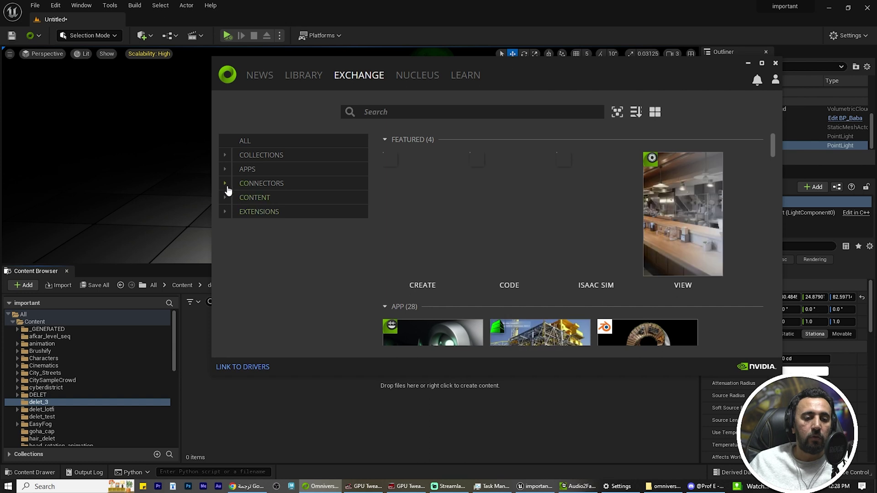
left_click(225, 184)
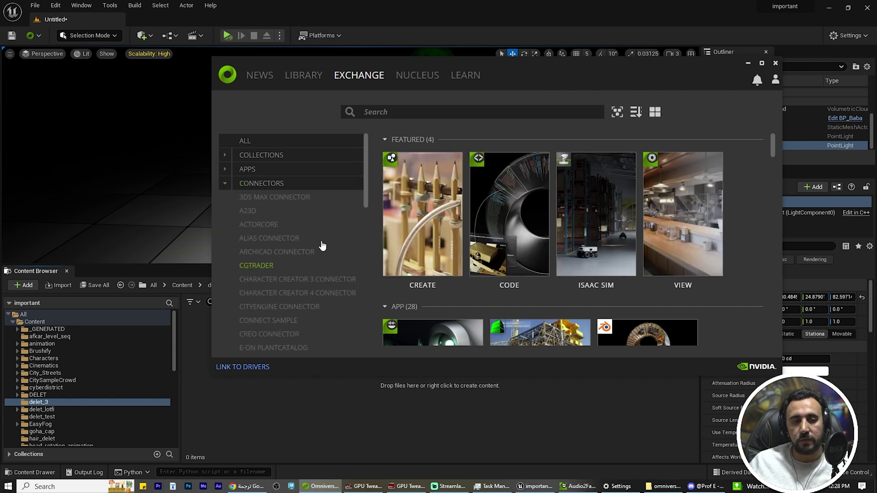
scroll(321, 244, "down", 6)
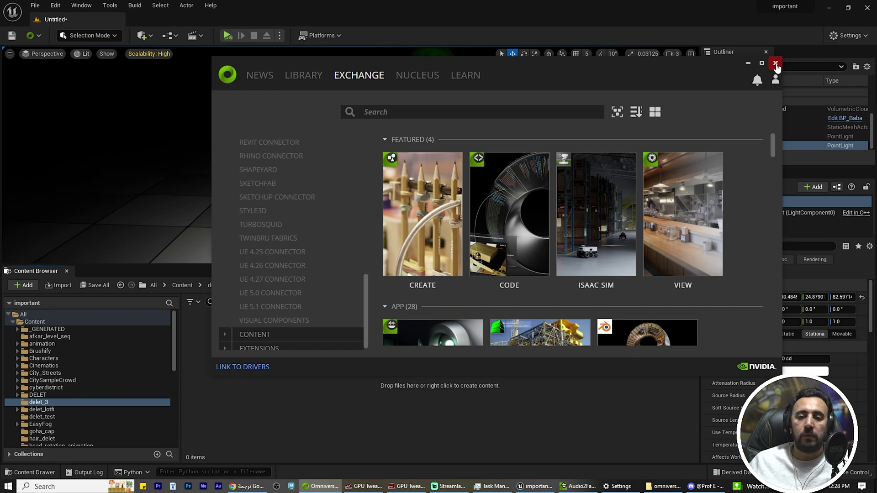
left_click(283, 306)
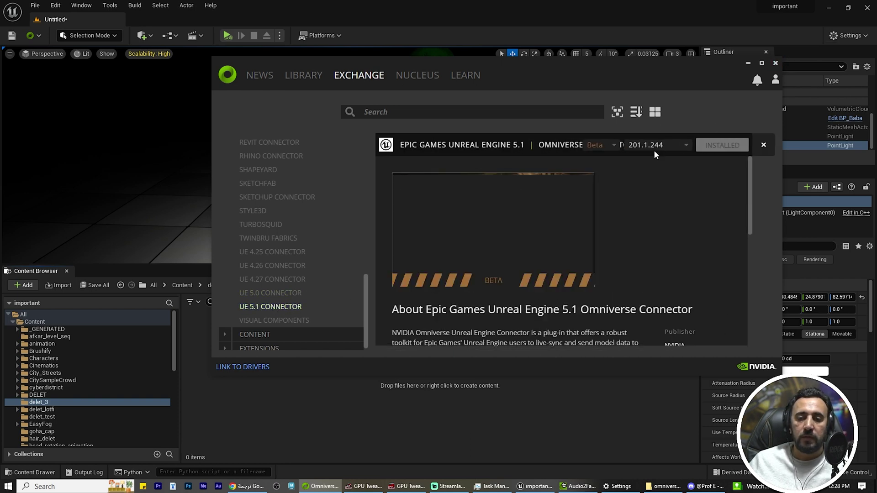
left_click(776, 63)
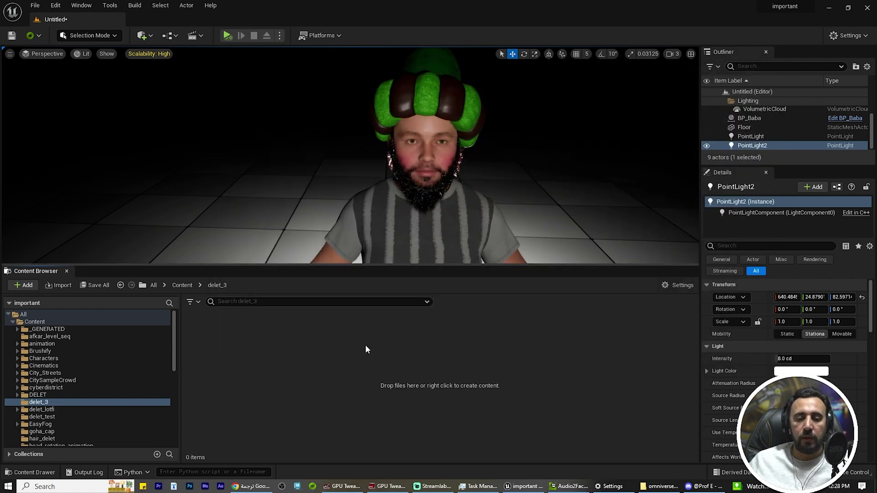
Start an Import Facial Animation in delet_3 with Desktop/blendshap/final_test.usd as the input file
right_click(324, 373)
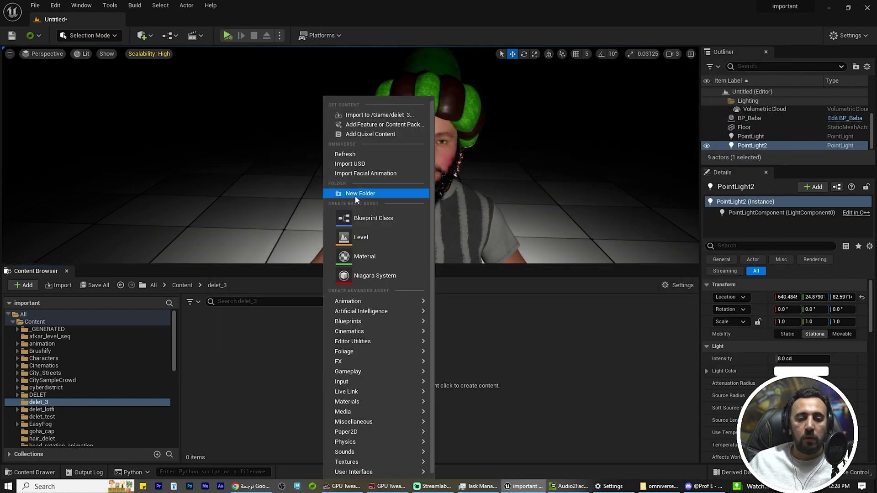
left_click(363, 174)
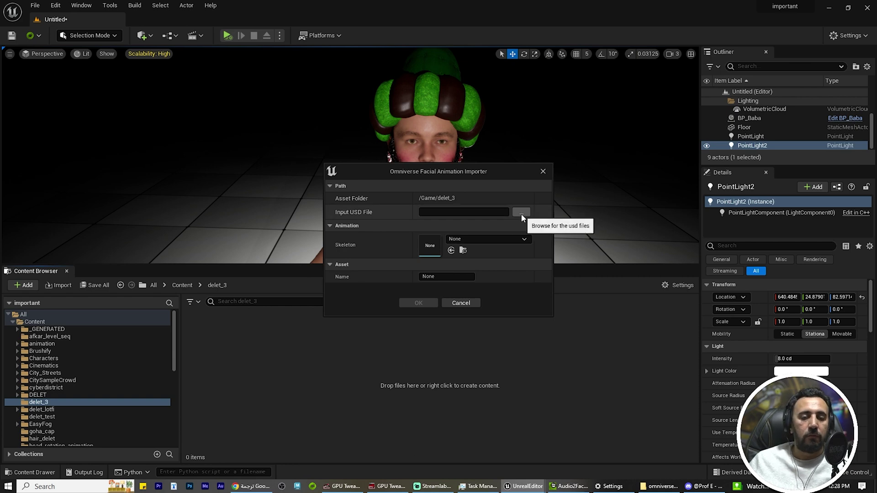
left_click(520, 212)
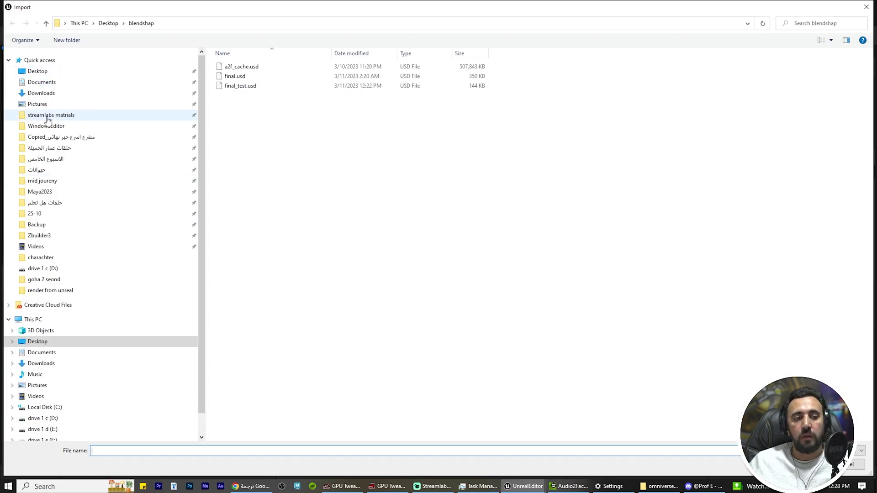
left_click(38, 72)
left_click(295, 86)
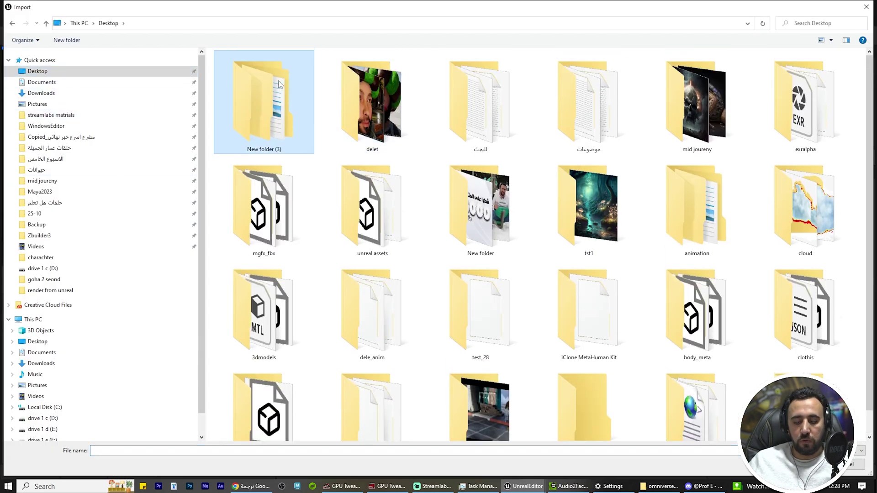
key("b")
key("b")
key("Return")
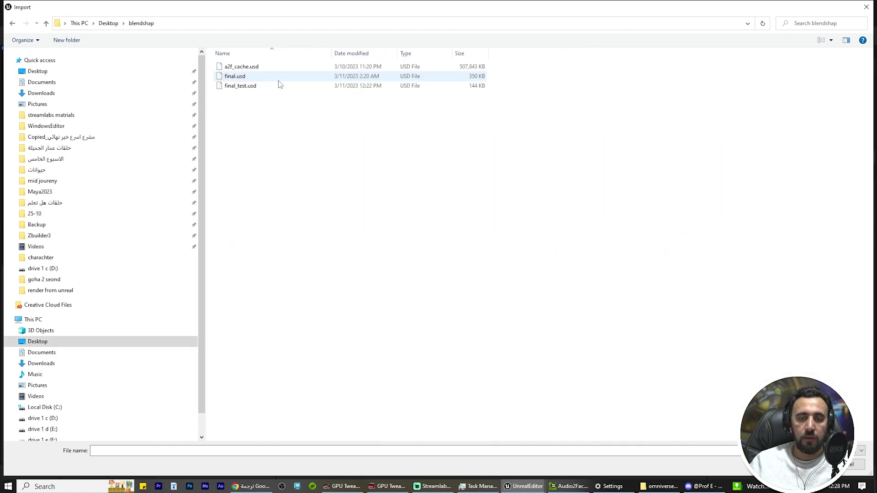
left_click(233, 87)
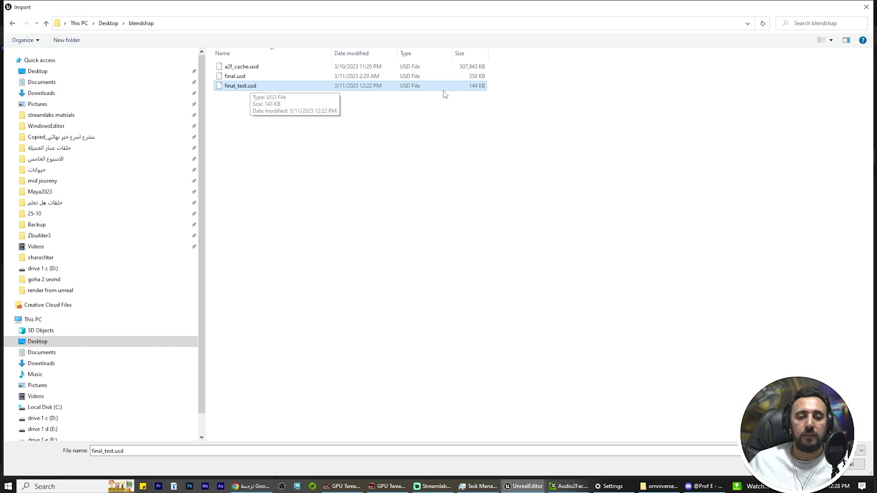
double_click(244, 86)
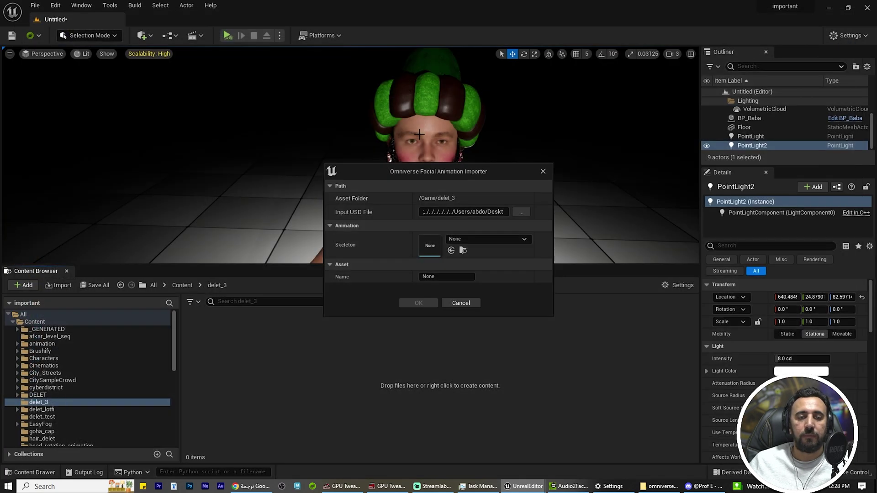
Set the target skeleton to Face_Archetype_Skeleton and run the import
left_click(489, 240)
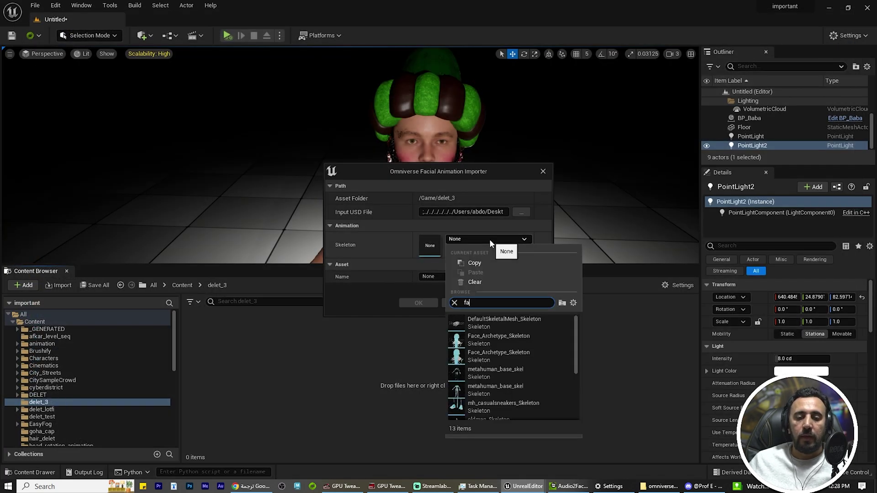
type("face")
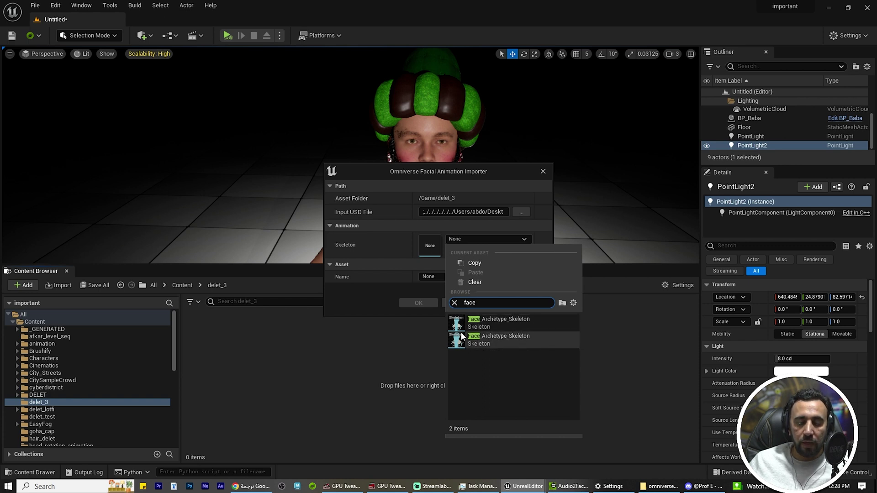
left_click(485, 339)
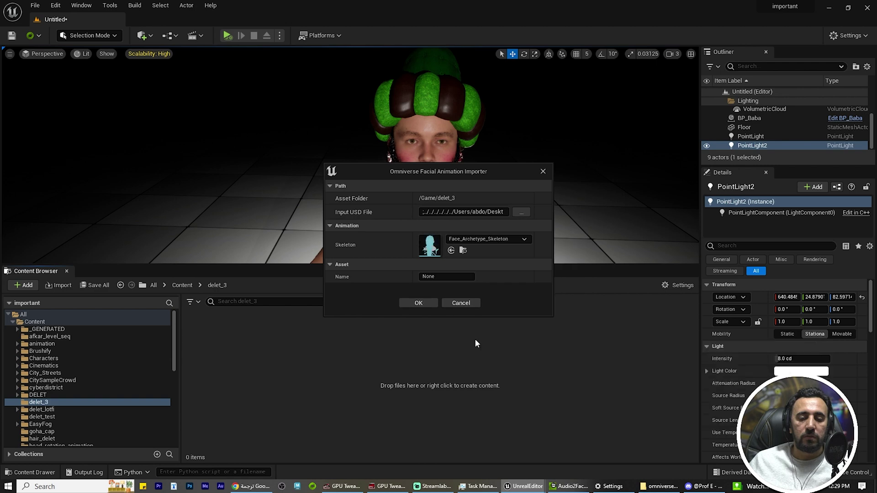
left_click(418, 302)
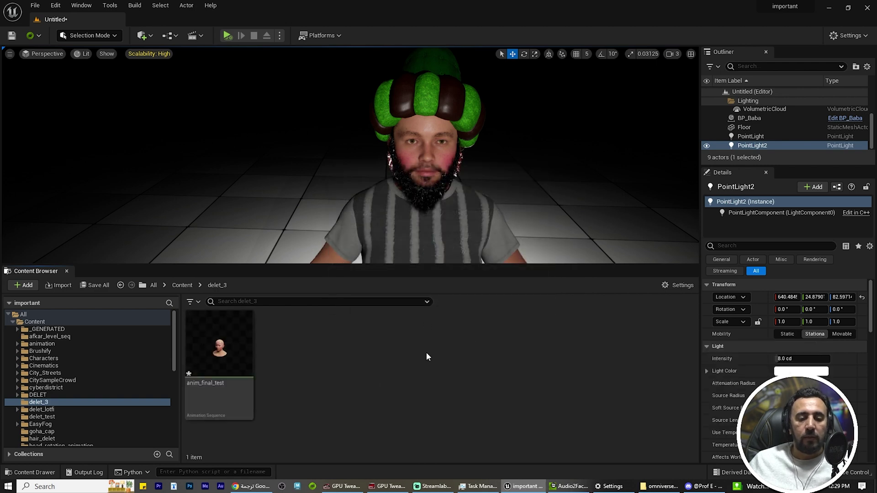
Open anim_final_test in the animation editor and set Character > Bones to None
left_click(198, 356)
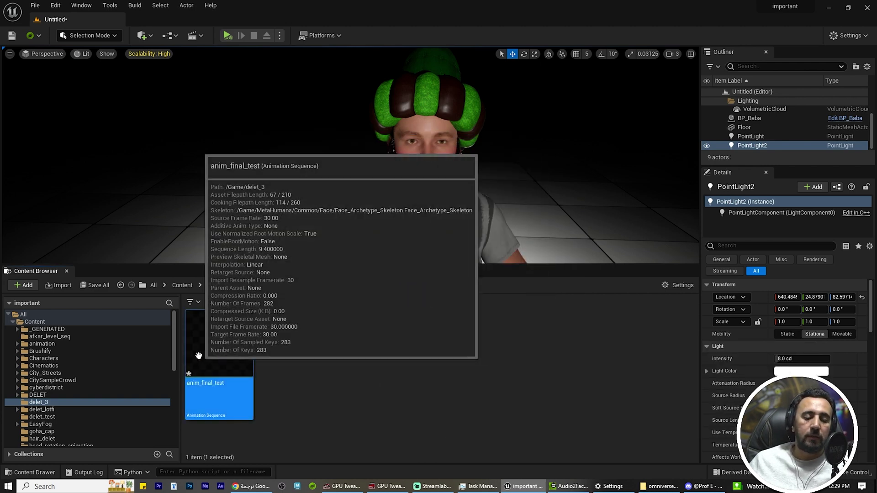
double_click(199, 355)
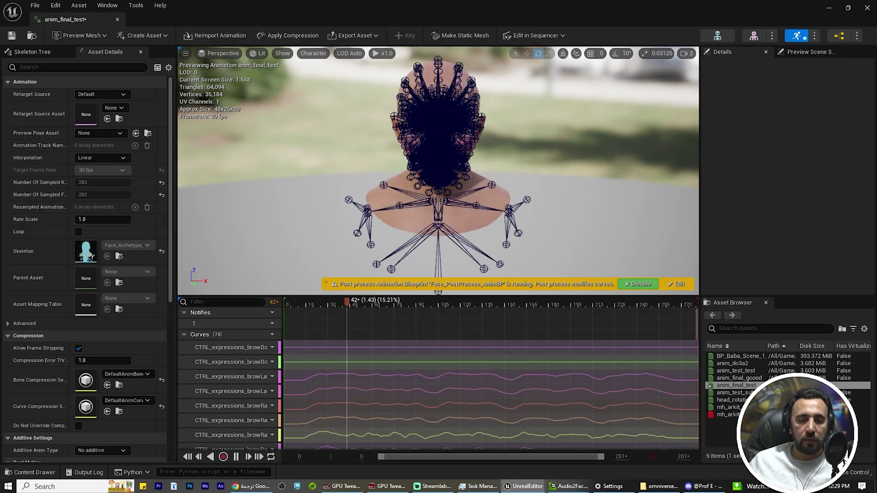
left_click(282, 53)
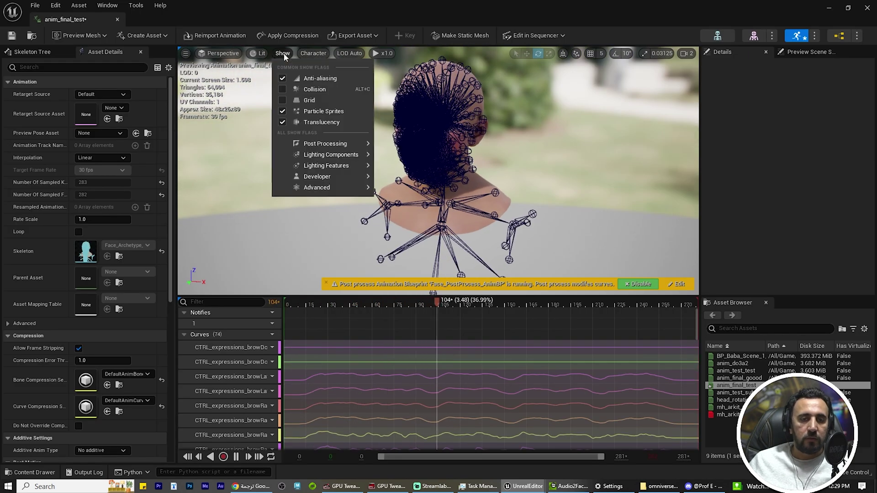
left_click(311, 53)
mouse_move(332, 98)
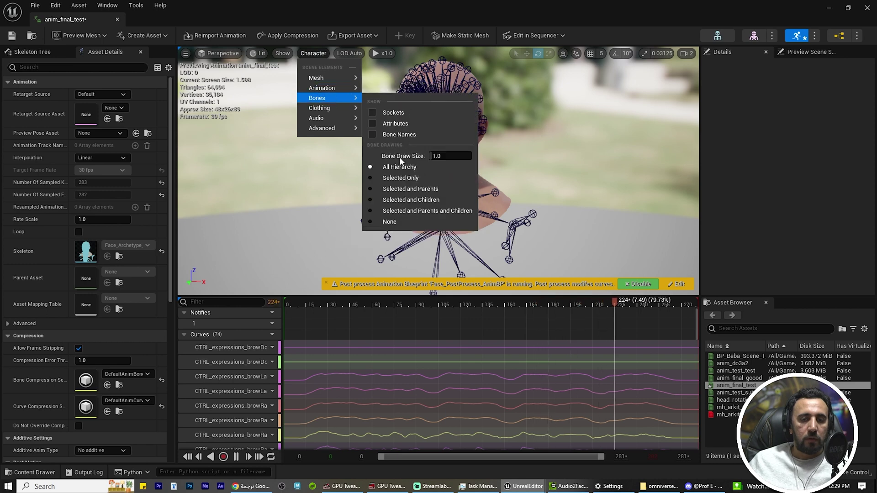
left_click(389, 223)
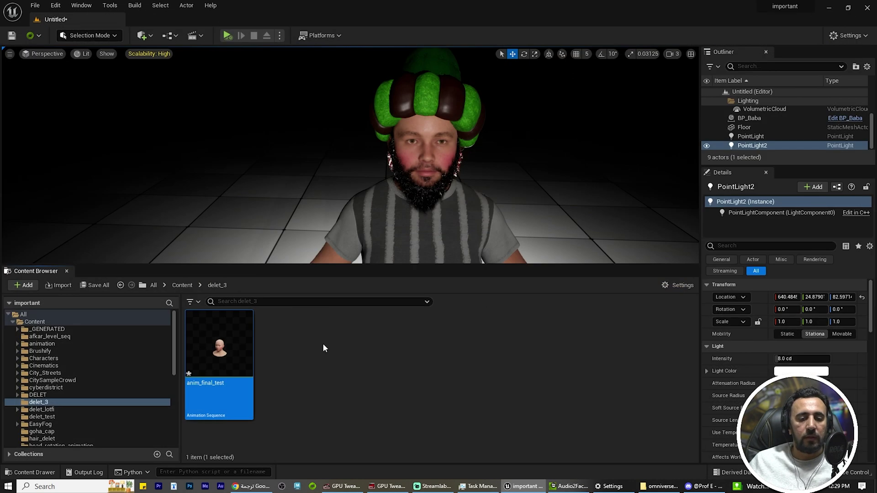
Create a level sequence named NewLevelSequence in delet_3 and open it in Sequencer
right_click(323, 348)
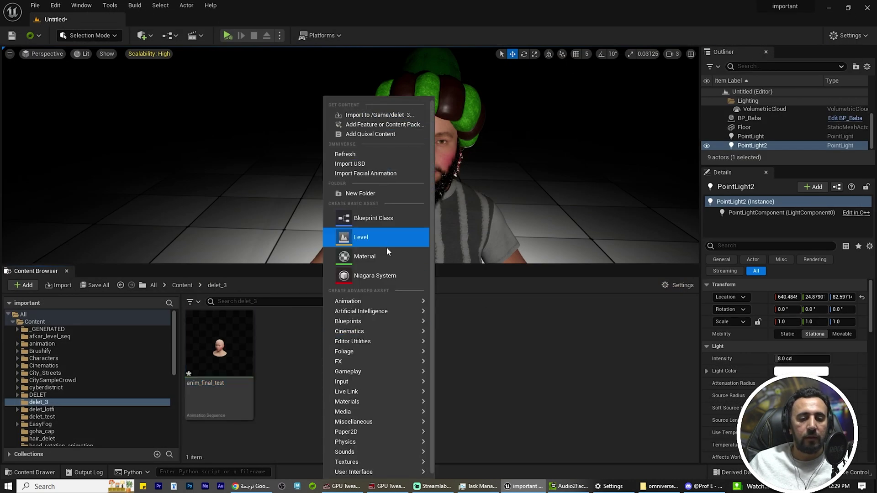
mouse_move(396, 333)
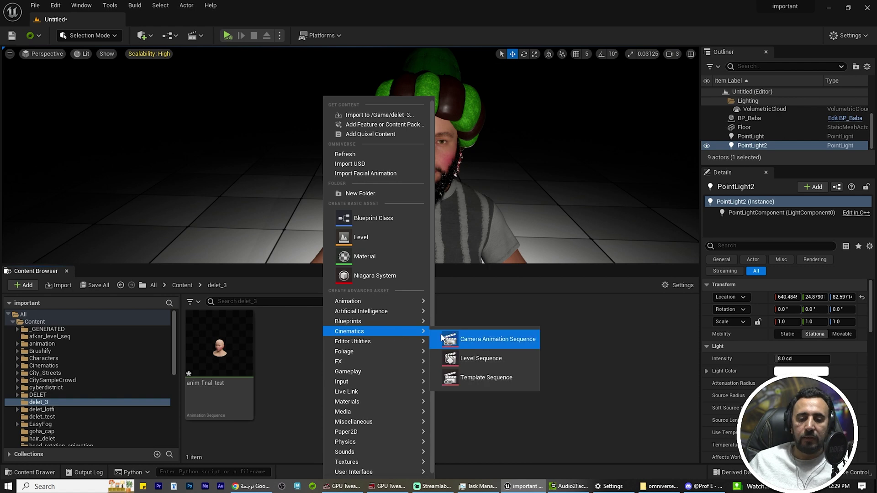
left_click(494, 361)
key("Return")
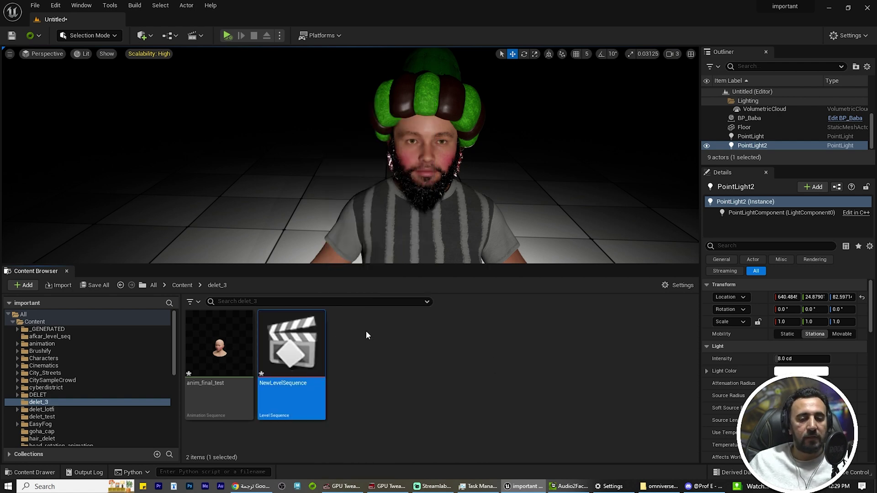
double_click(295, 341)
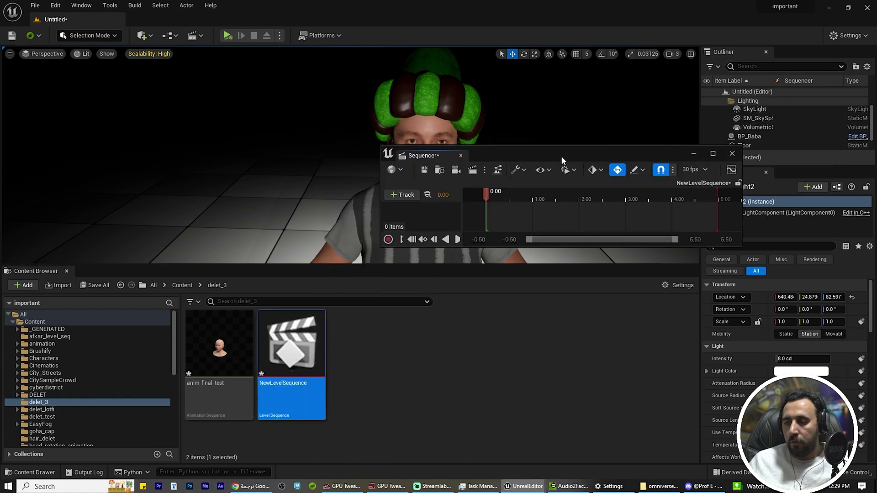
left_click_drag(561, 156, 519, 221)
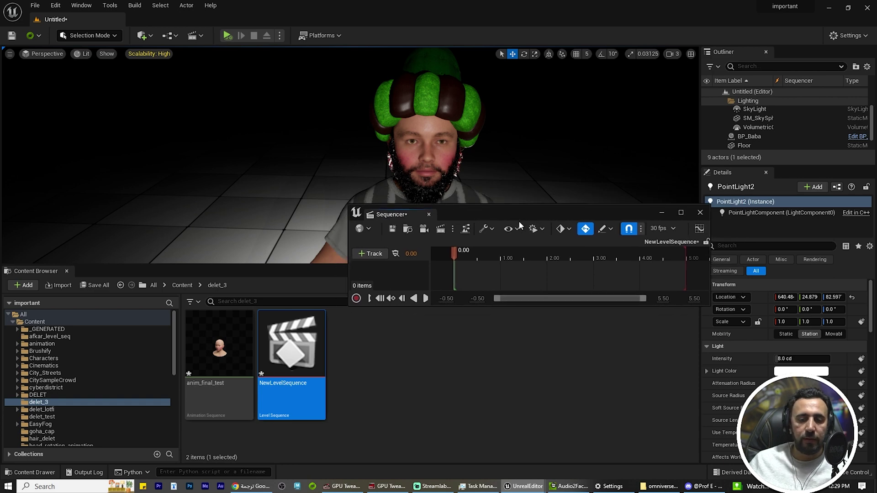
Add BP_Baba to the sequence and enlarge Sequencer to show its Body and Face tracks
left_click(433, 115)
left_click(373, 253)
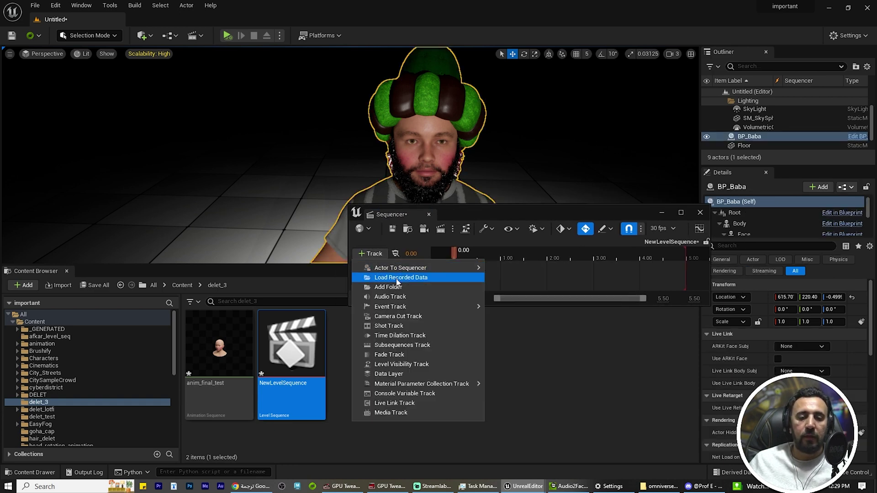
mouse_move(407, 268)
left_click(532, 273)
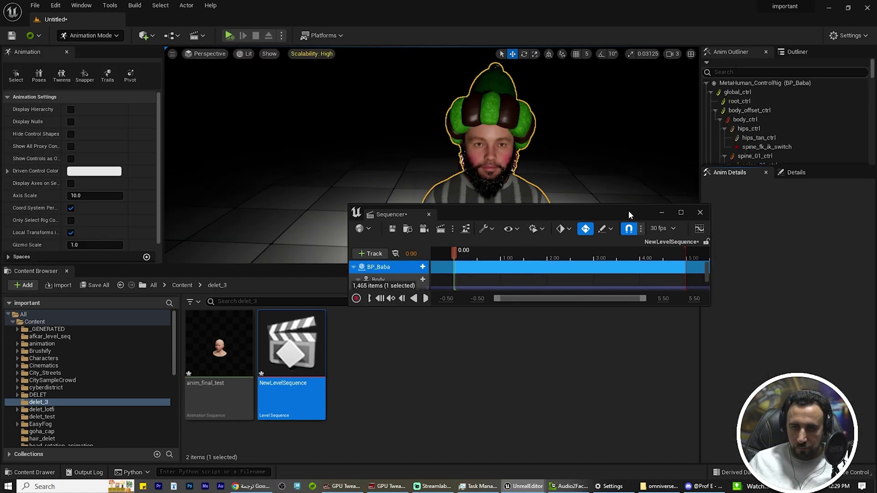
left_click_drag(629, 212, 540, 162)
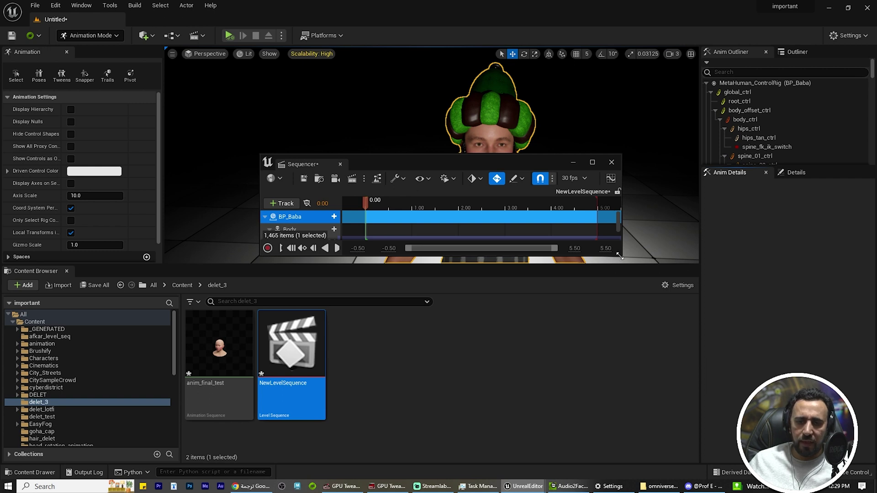
left_click_drag(619, 257, 838, 420)
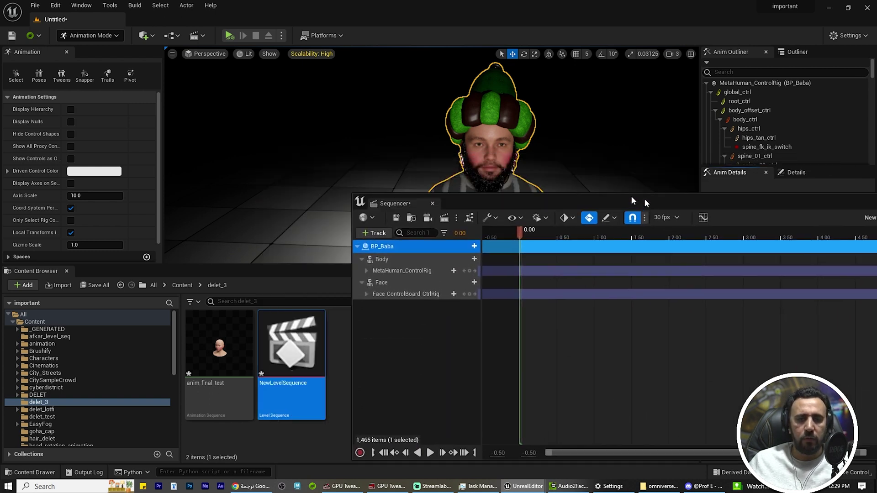
Delete the MetaHuman_ControlRig and Face_ControlBoard_CtrlRig tracks from BP_Baba
left_click(512, 296)
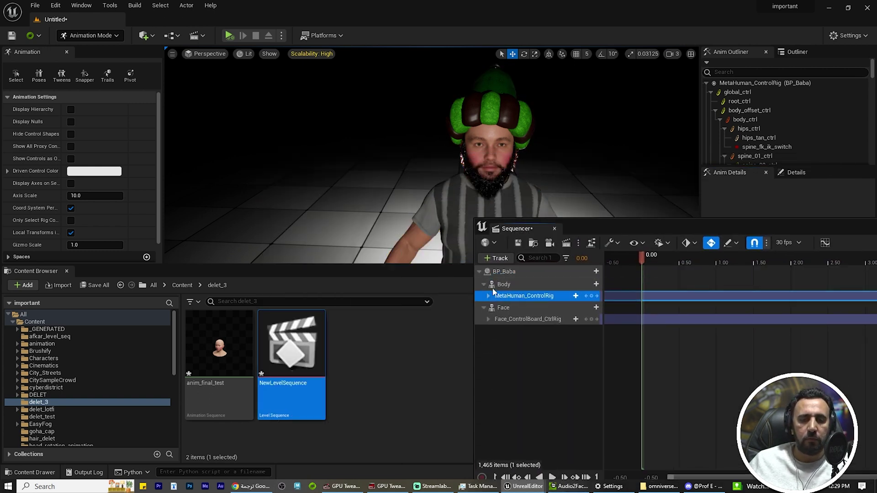
left_click(581, 182)
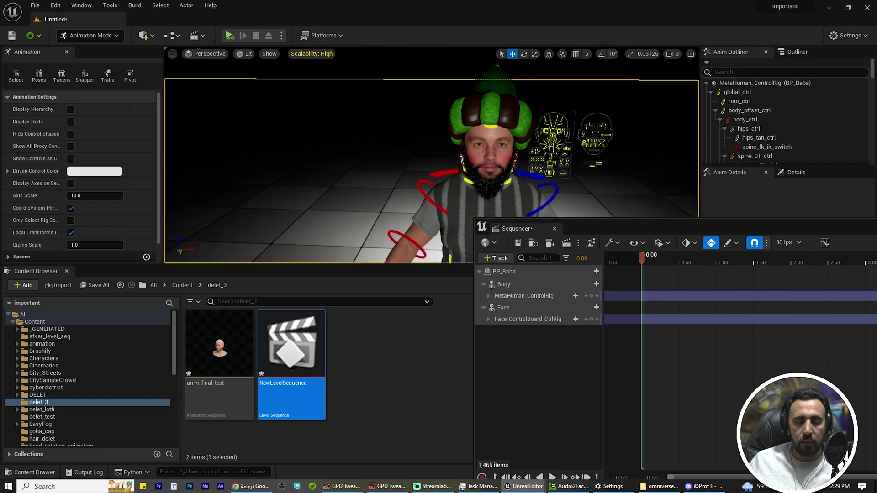
right_click_drag(411, 150, 462, 153)
left_click(523, 297)
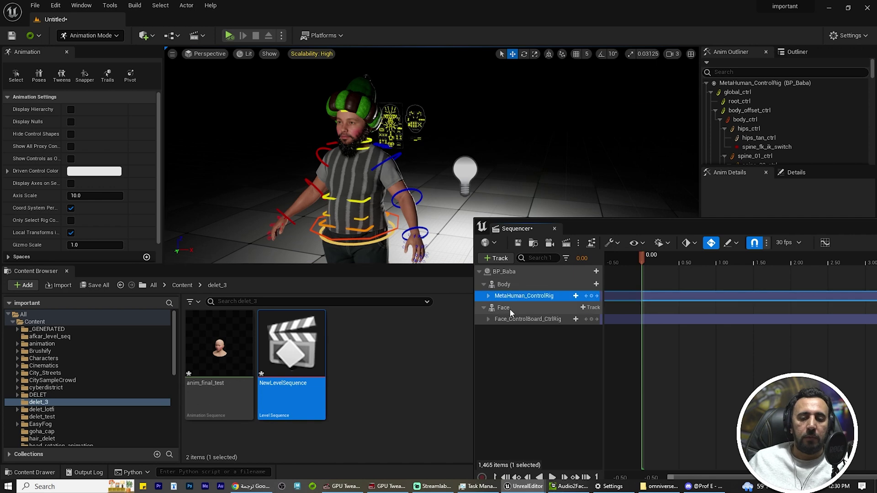
key("Delete")
left_click(513, 309)
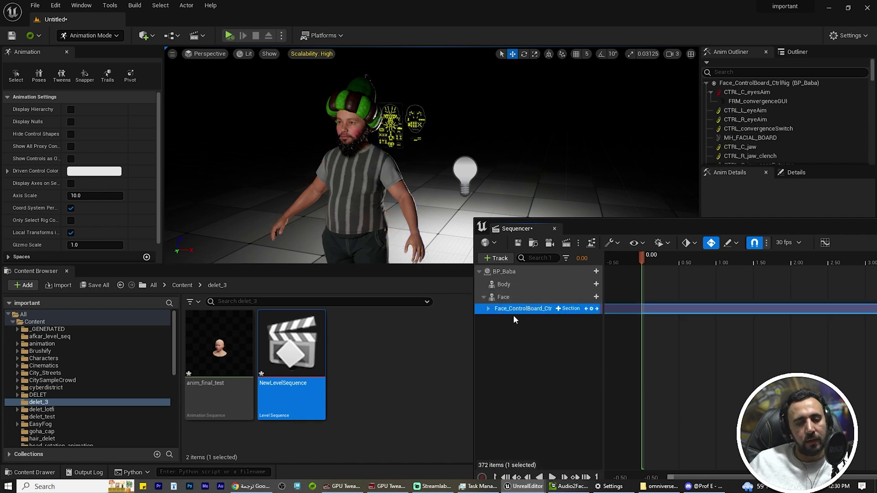
key("Delete")
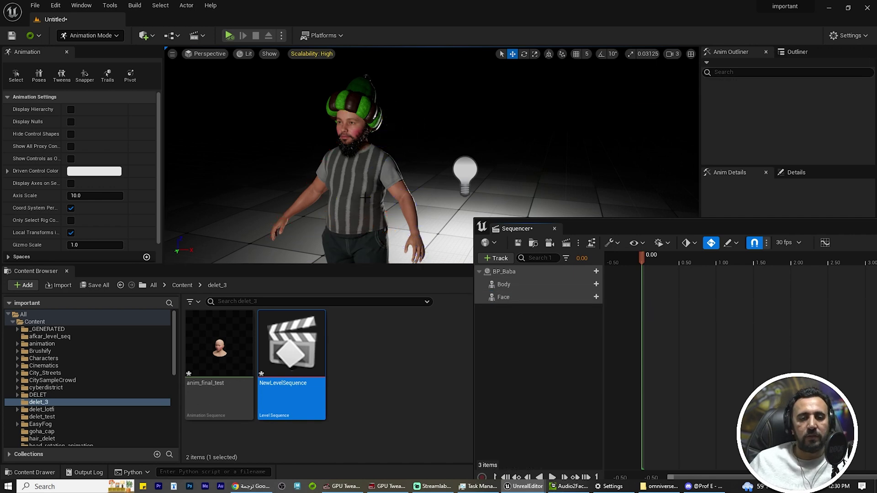
left_click_drag(366, 198, 418, 210, "alt")
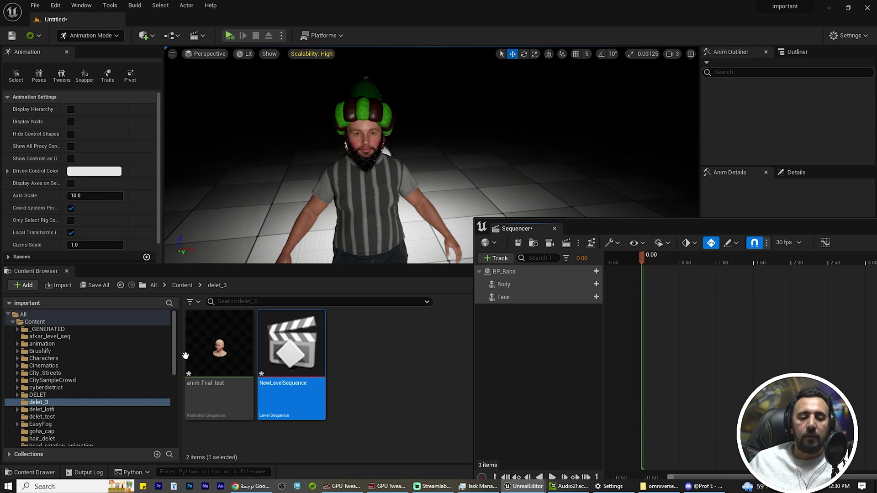
Select anim_final_test and enter its rename field, keeping the name unchanged
left_click(218, 391)
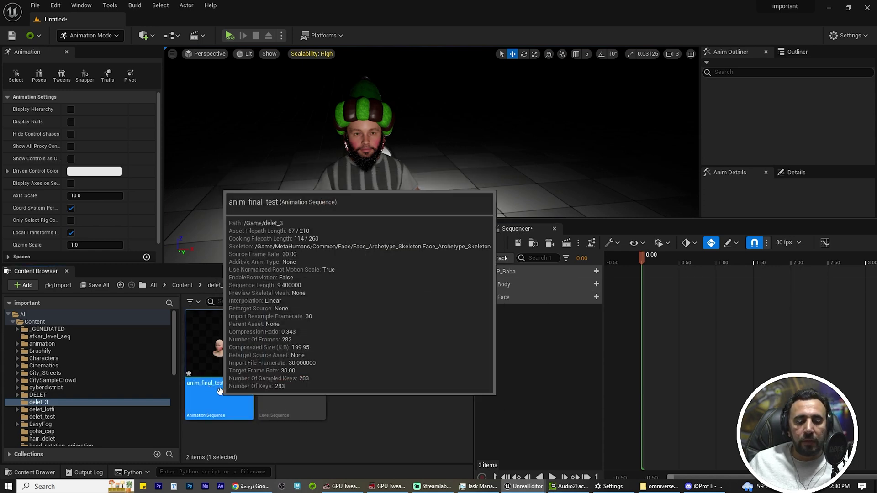
left_click(219, 384)
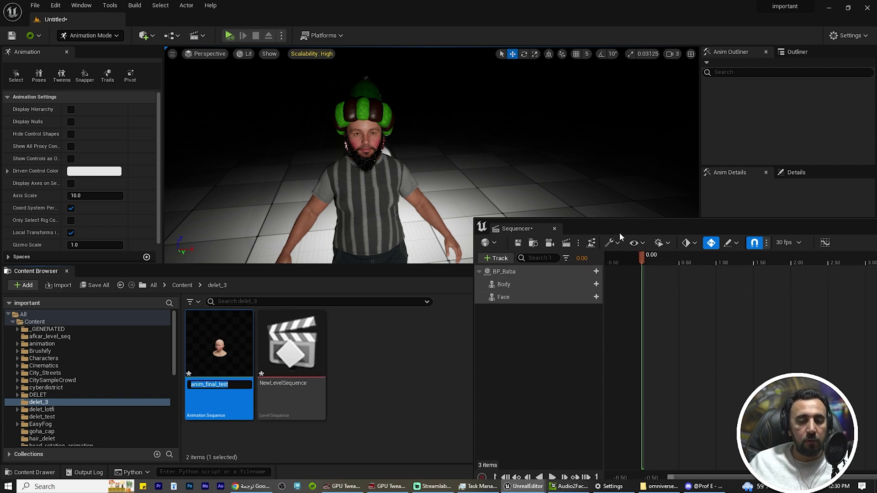
left_click_drag(619, 231, 573, 217)
left_click(500, 293)
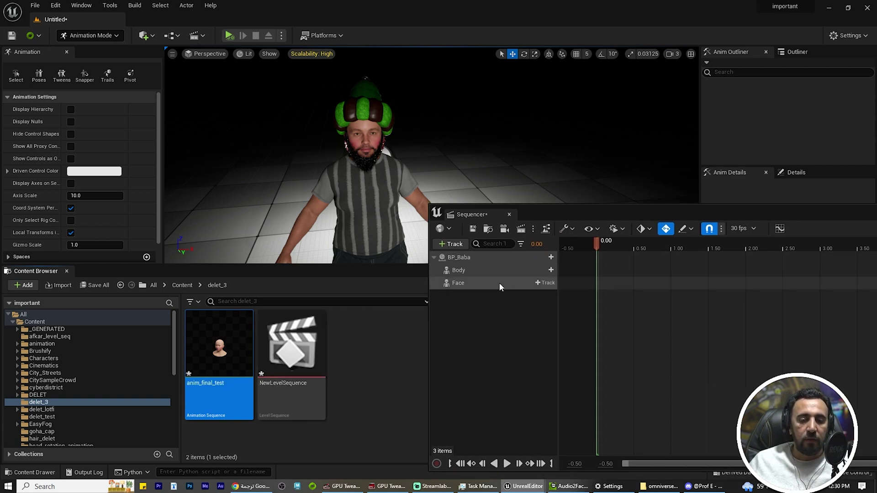
Add an Animation track holding anim_final_test to the Face track
left_click(501, 287)
left_click(546, 282)
mouse_move(615, 116)
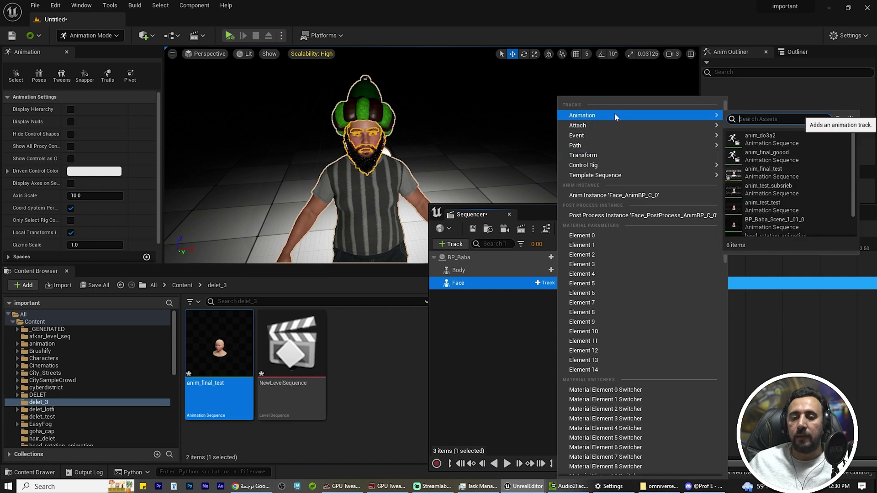
type("anim_final_test")
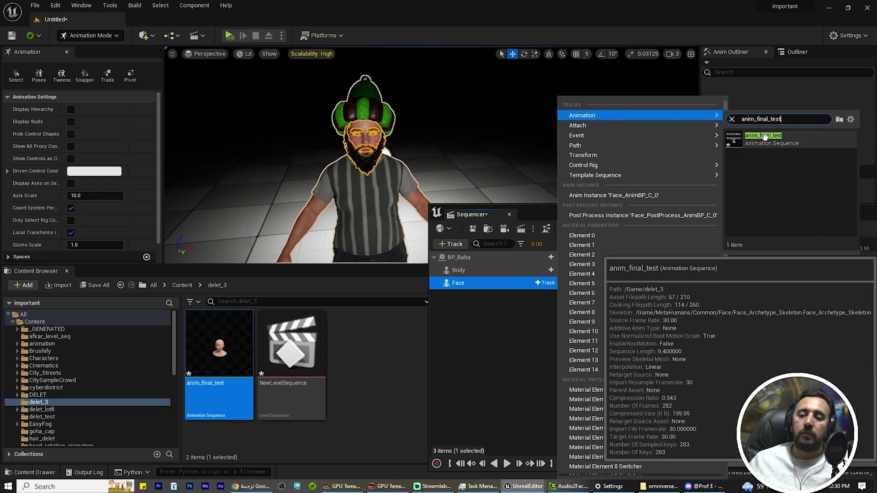
left_click(764, 136)
Play the sequence from the start and watch the animation around the character
left_click_drag(685, 220, 488, 263)
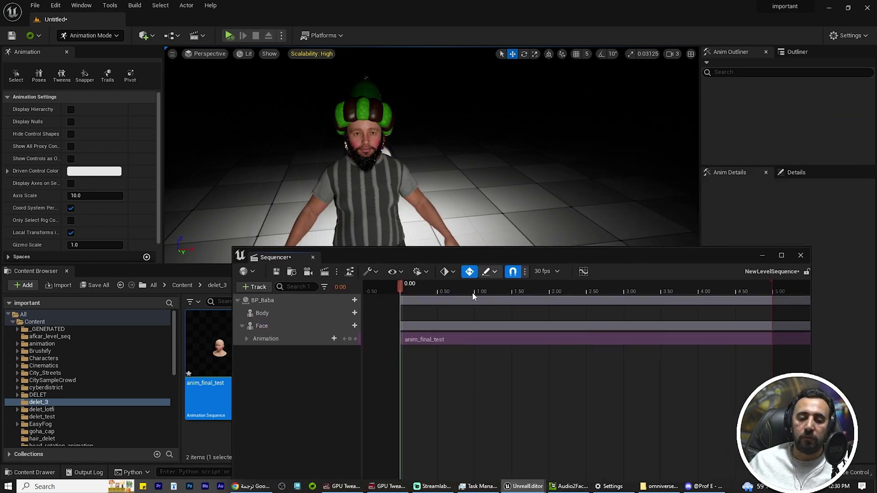
left_click_drag(429, 293, 400, 298)
key("space")
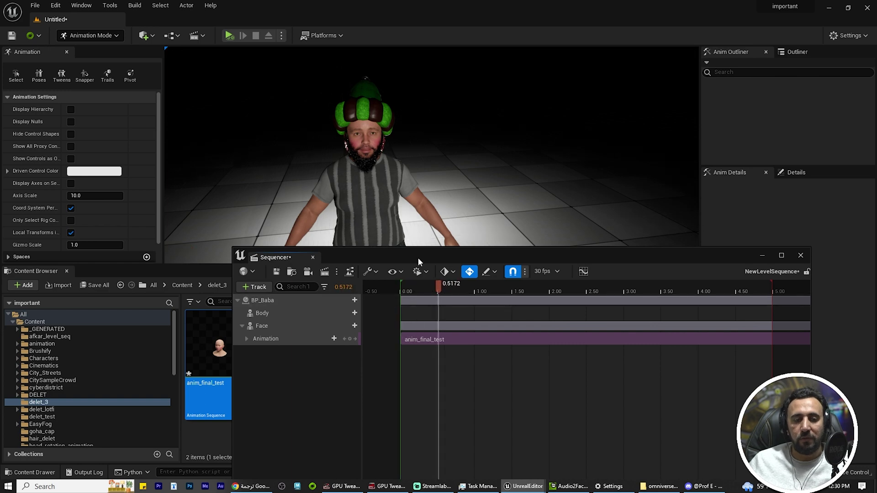
left_click_drag(377, 142, 373, 122, "alt")
scroll(356, 128, "up", 5)
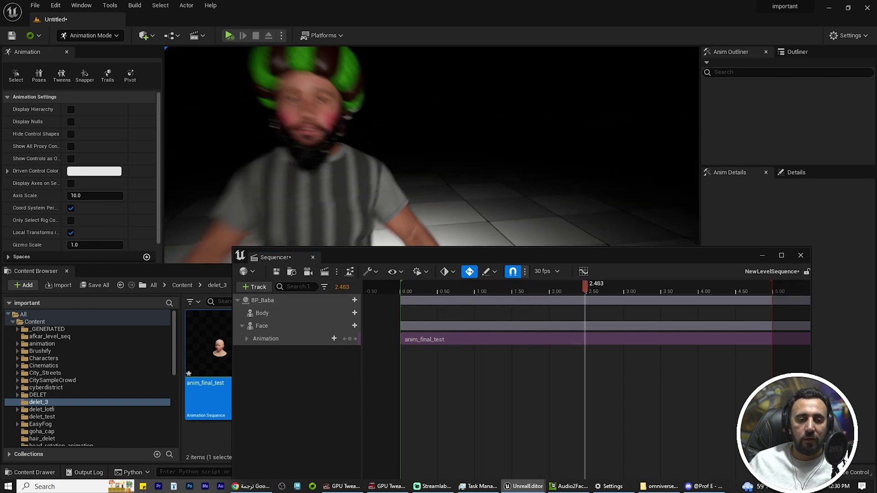
middle_click_drag(242, 122, 281, 109, "alt")
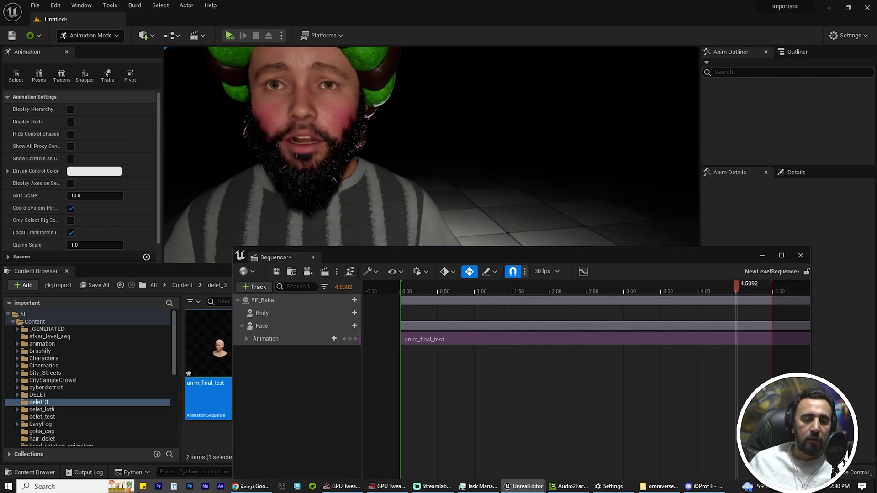
scroll(432, 156, "down", 3)
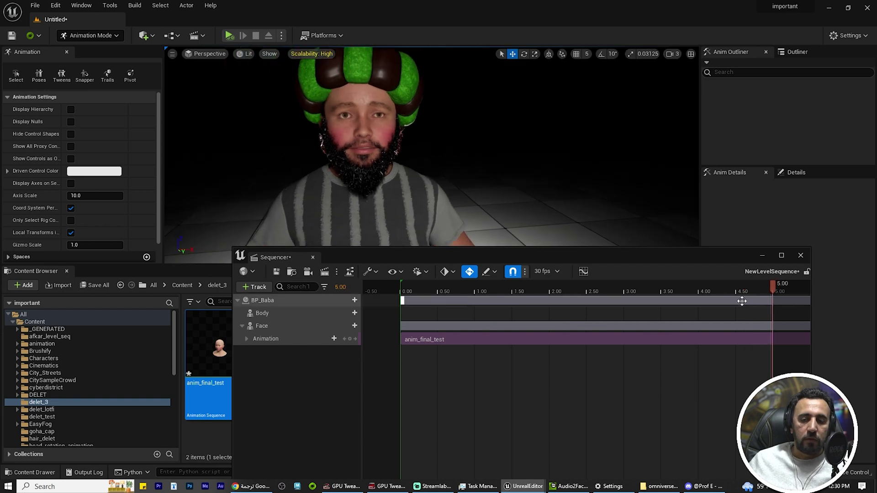
Reposition and enlarge the Sequencer window so the character stays visible
left_click_drag(686, 262, 519, 109)
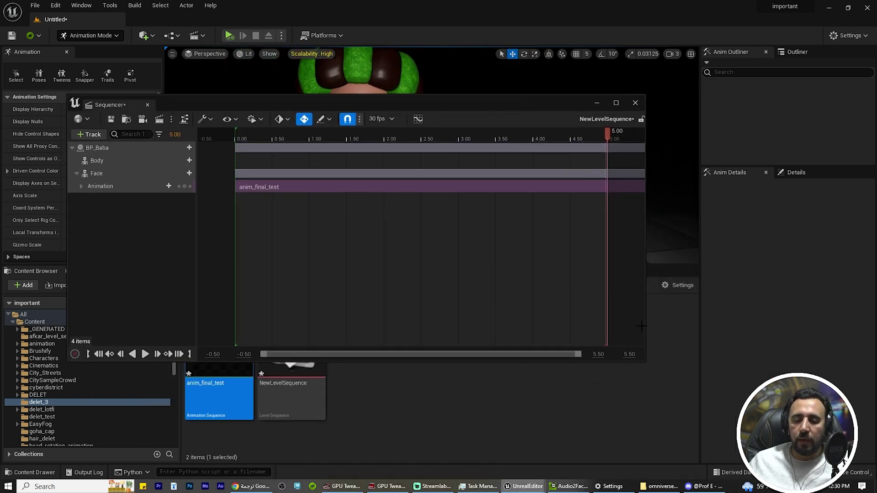
left_click_drag(645, 362, 784, 442)
left_click_drag(589, 108, 585, 267)
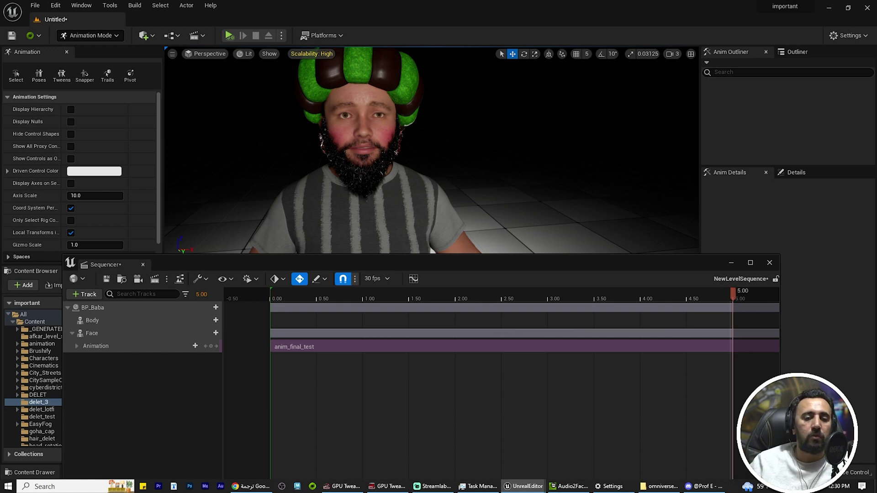
scroll(432, 150, "up", 6)
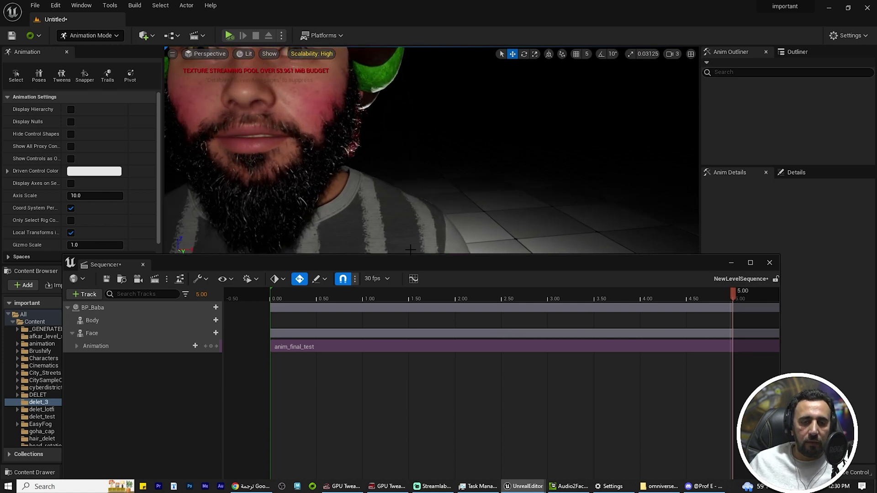
left_click_drag(664, 274, 546, 53)
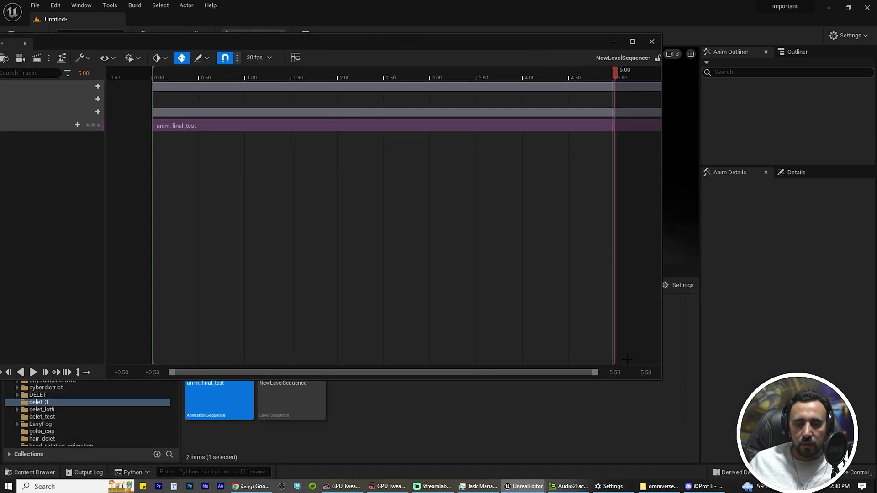
Set the view range end to 100 and extend the playback end to 10 seconds
left_click(615, 373)
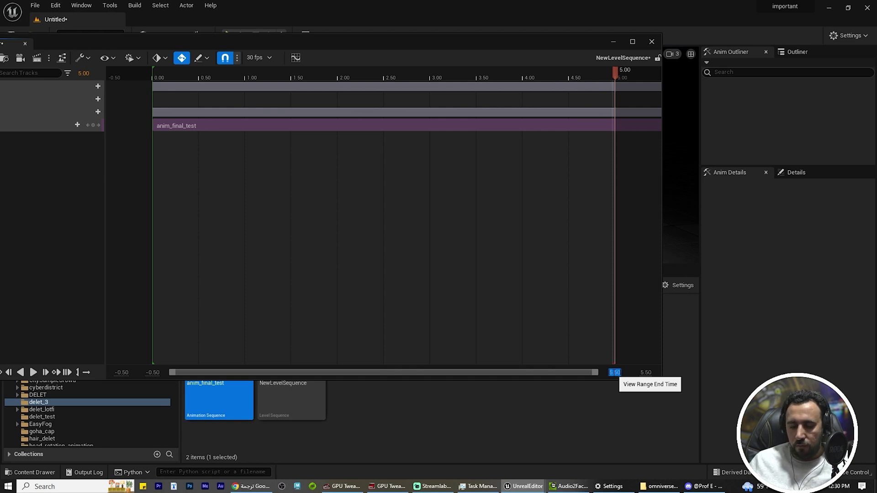
type("100")
key("Return")
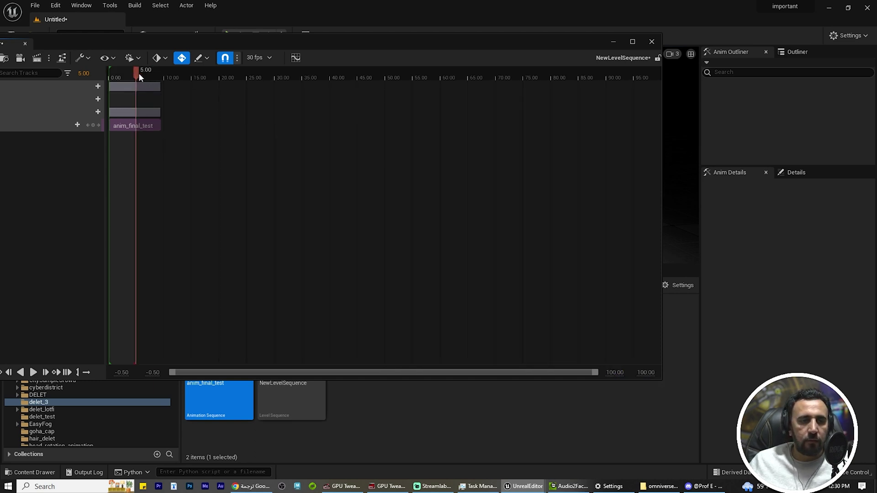
left_click_drag(135, 71, 162, 71)
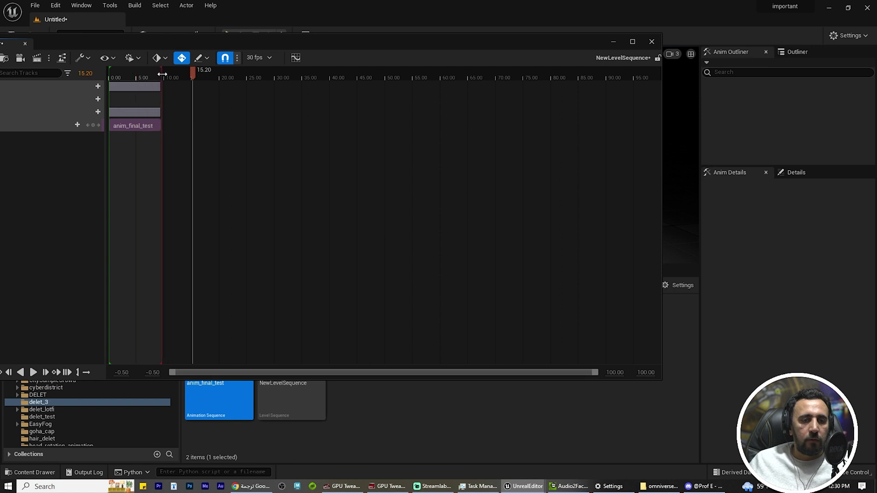
Scrub the playhead back near the start and reframe the view on the face
scroll(123, 80, "up", 8)
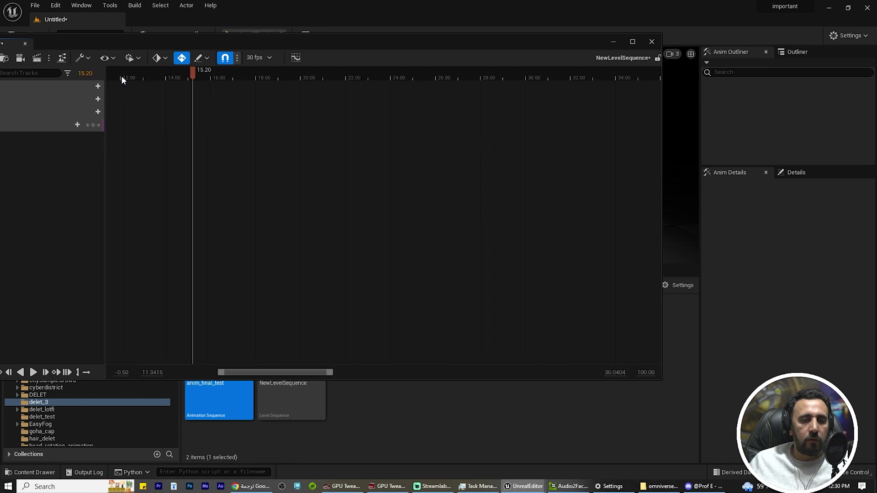
left_click_drag(254, 371, 196, 374)
left_click(141, 75)
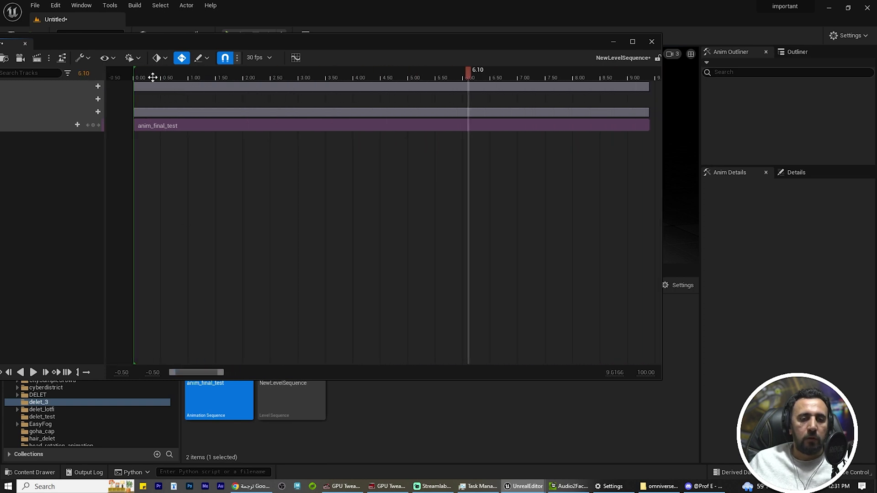
mouse_move(142, 76)
left_mouse_down()
mouse_move(151, 77)
mouse_move(139, 77)
left_mouse_up()
left_click_drag(187, 43, 464, 294)
right_click_drag(218, 153, 196, 137)
Undo the animation section move, then play the sequence from the start and stop
key("w")
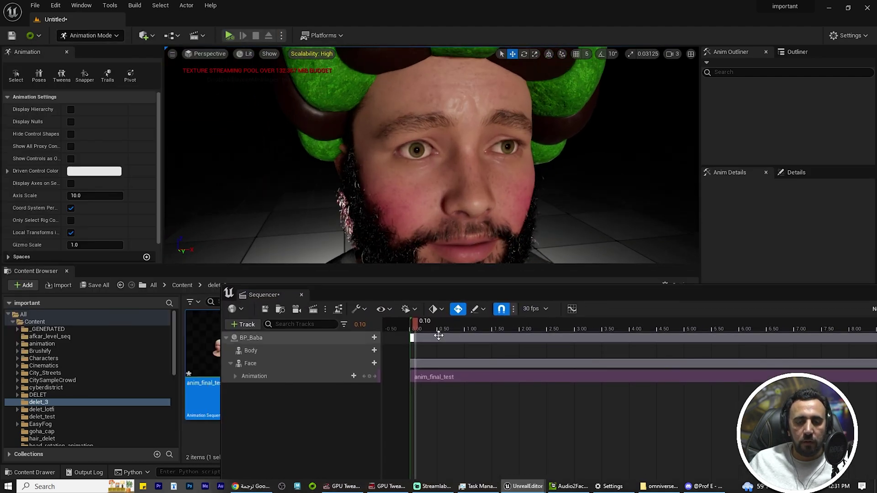
left_click_drag(435, 335, 418, 328)
key("ctrl+z")
left_click(412, 329)
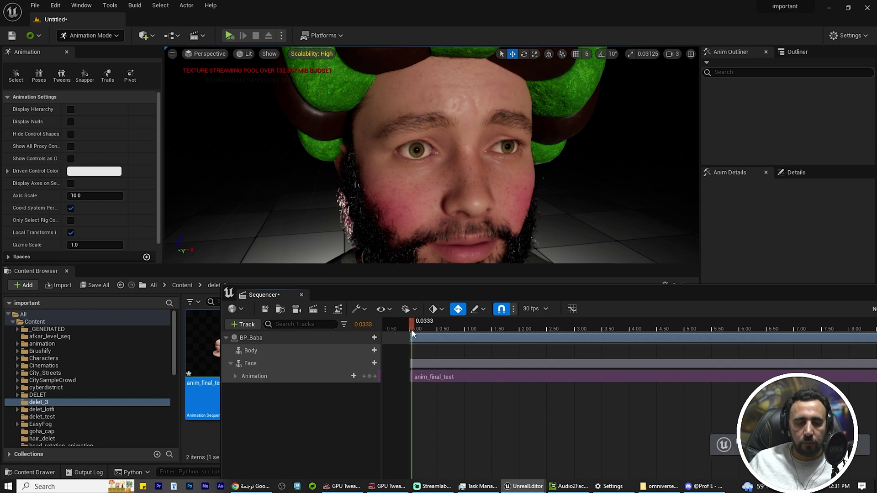
key("space")
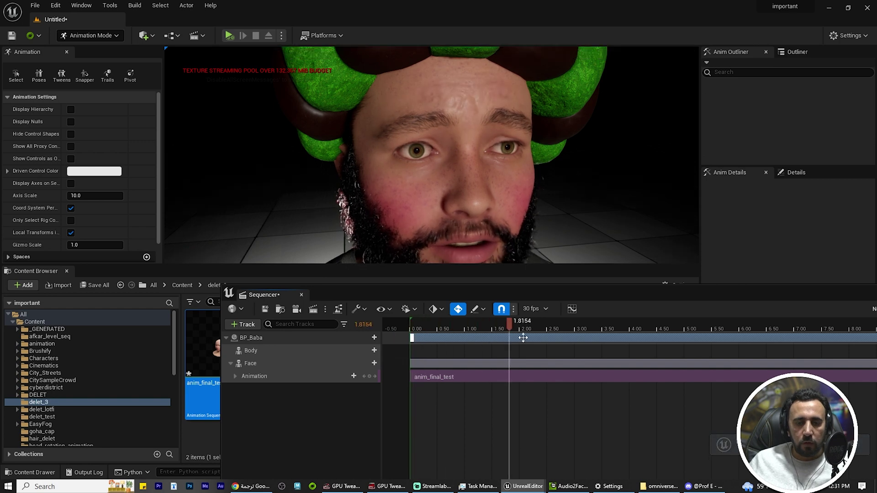
key("space")
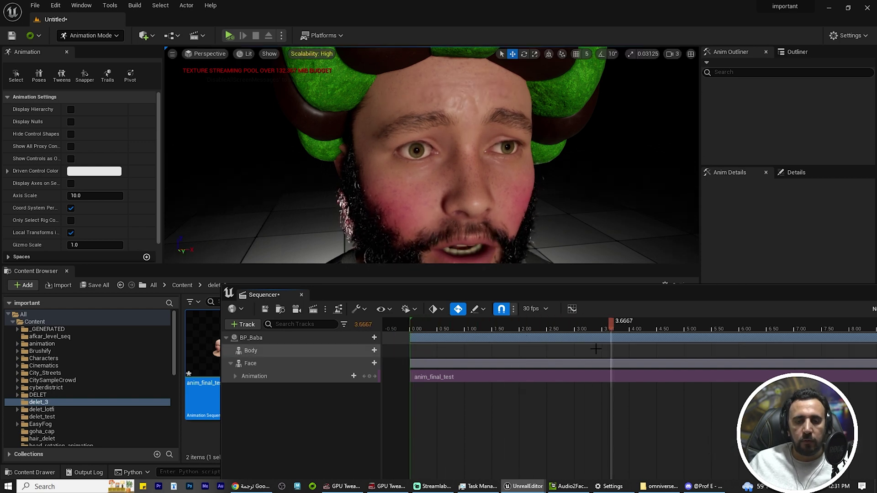
Scrub to about 3.2 seconds and frame the mouth to watch it move
left_click_drag(600, 329, 590, 329)
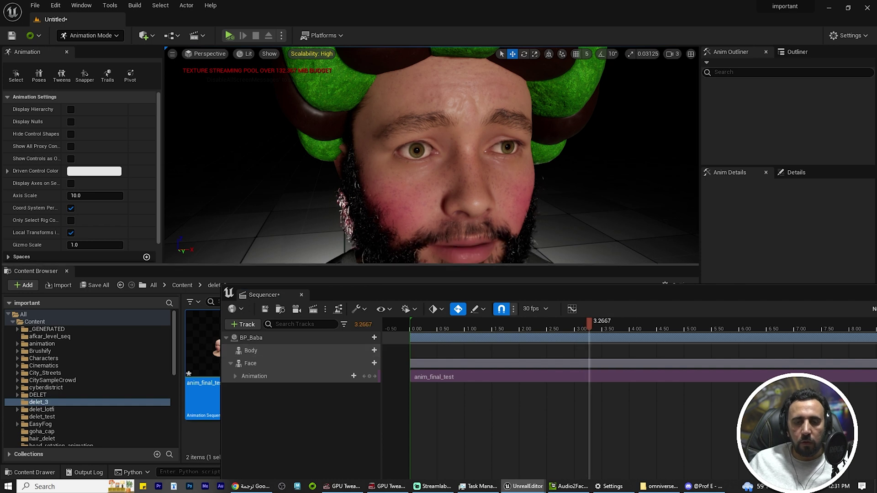
left_click_drag(480, 229, 420, 205, "alt")
right_click_drag(470, 221, 511, 215, "alt")
middle_click_drag(470, 221, 571, 191, "alt")
mouse_move(602, 330)
left_mouse_down()
mouse_move(542, 331)
mouse_move(595, 337)
left_mouse_up()
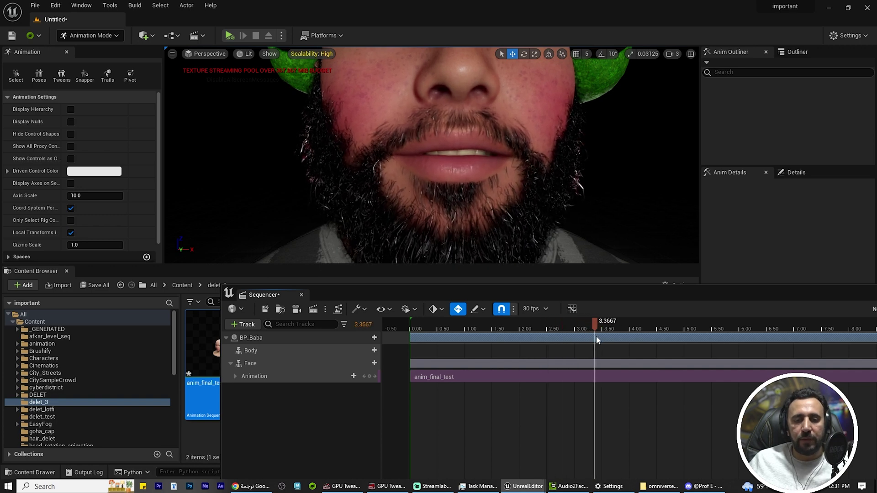
middle_click_drag(393, 185, 468, 153)
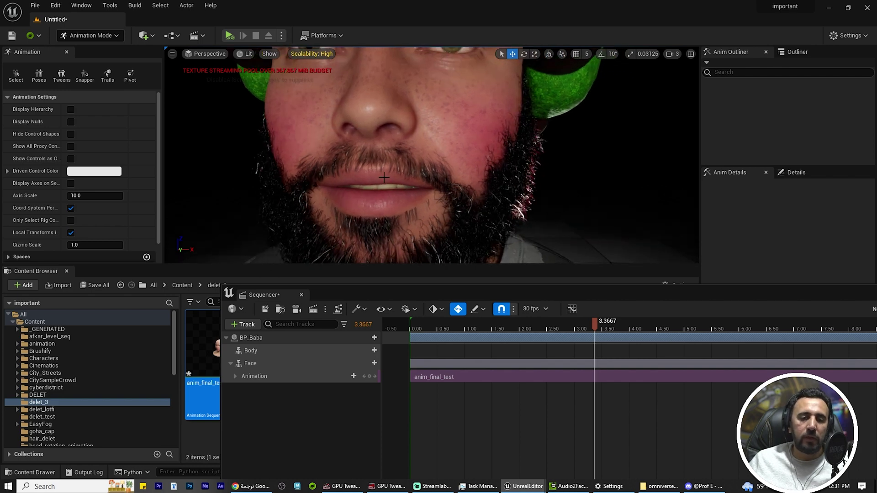
scroll(342, 188, "down", 4)
middle_click_drag(402, 179, 452, 170)
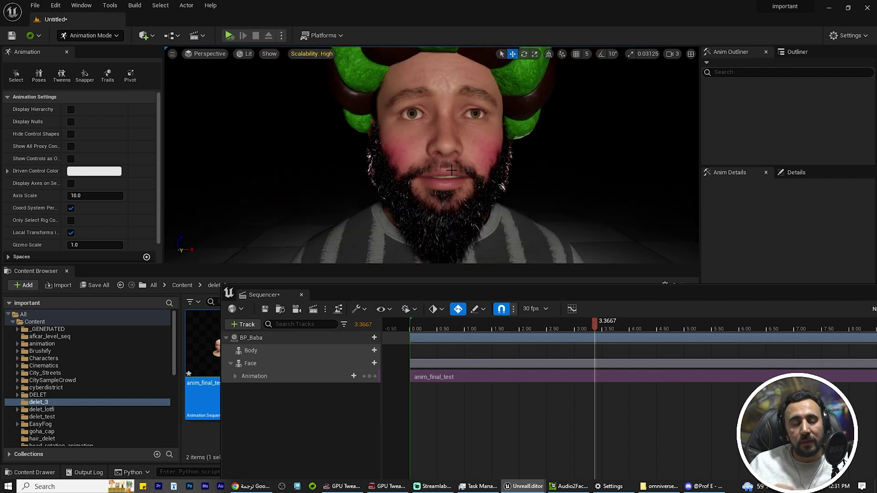
right_click_drag(451, 170, 460, 166, "alt")
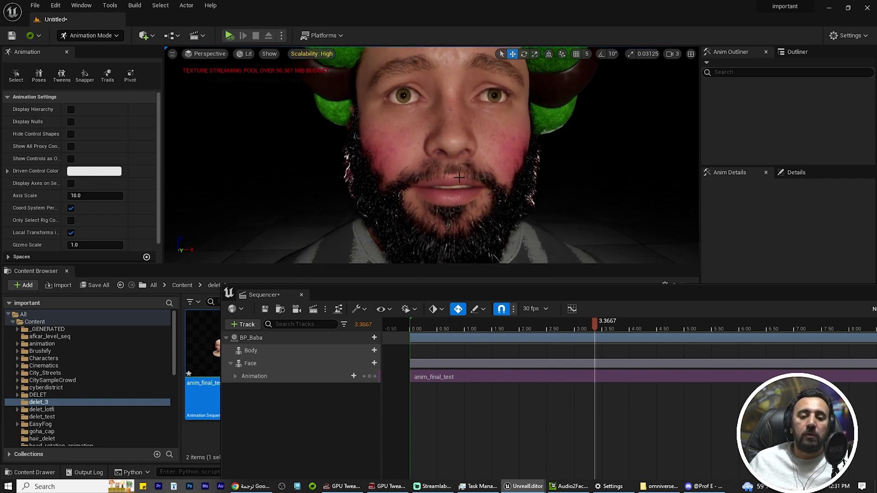
left_click_drag(459, 178, 441, 175, "alt")
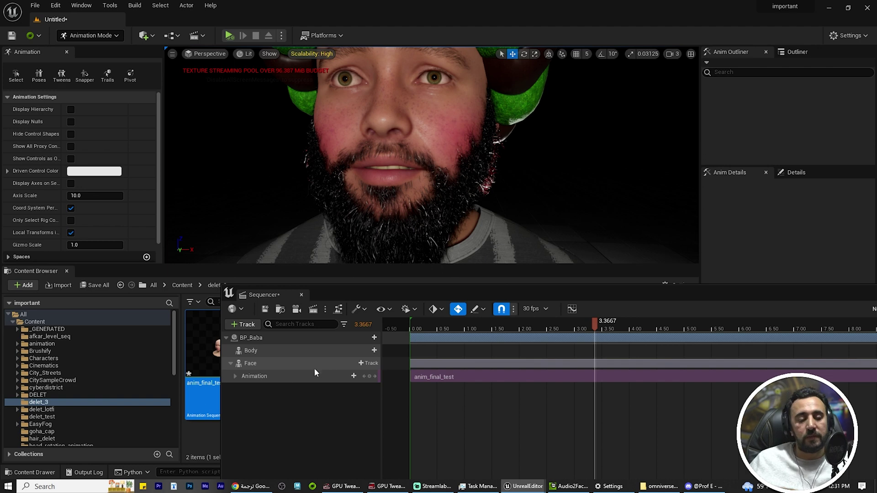
Bake the Face animation to the simple_face_CtrlRig control rig
left_click(372, 364)
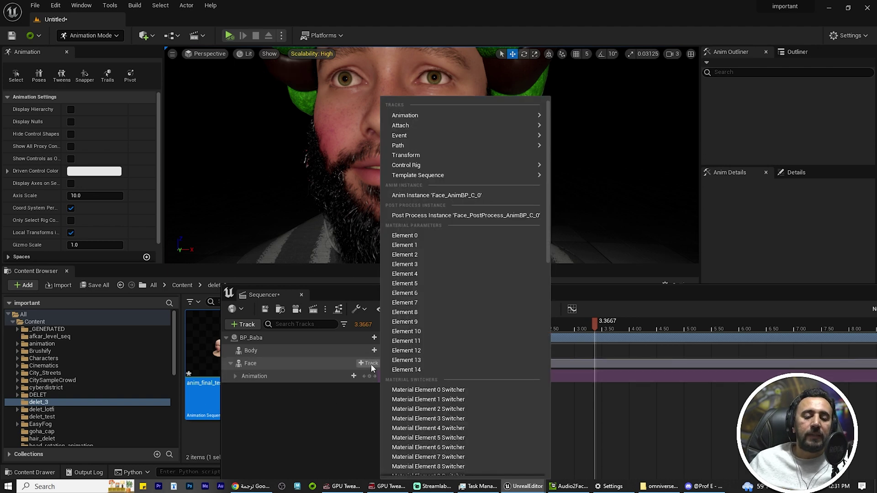
left_click(302, 352)
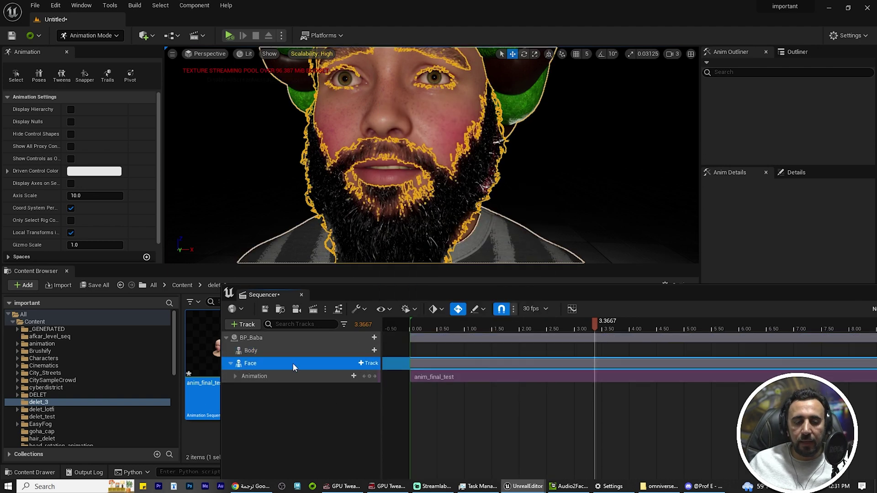
right_click(292, 363)
mouse_move(366, 201)
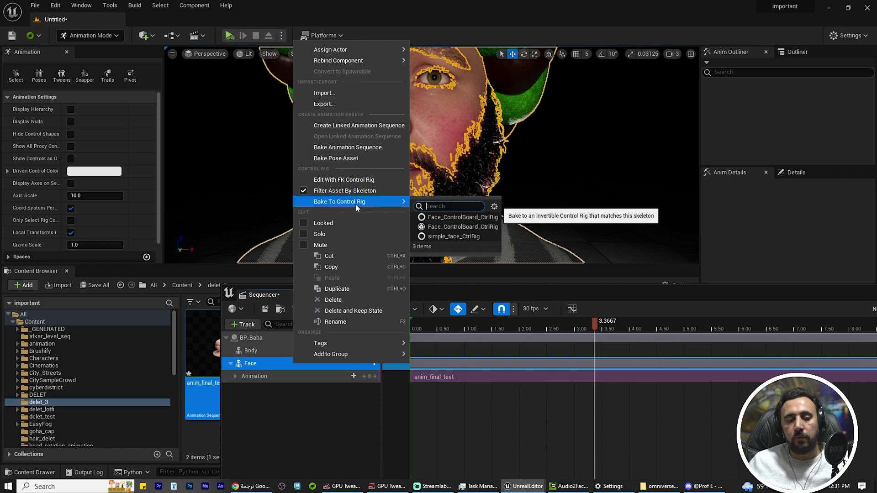
left_click(463, 236)
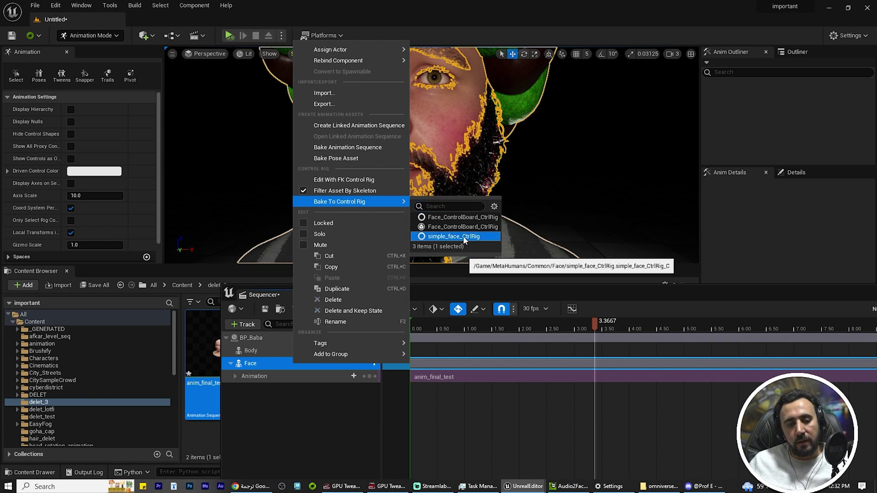
left_click(494, 344)
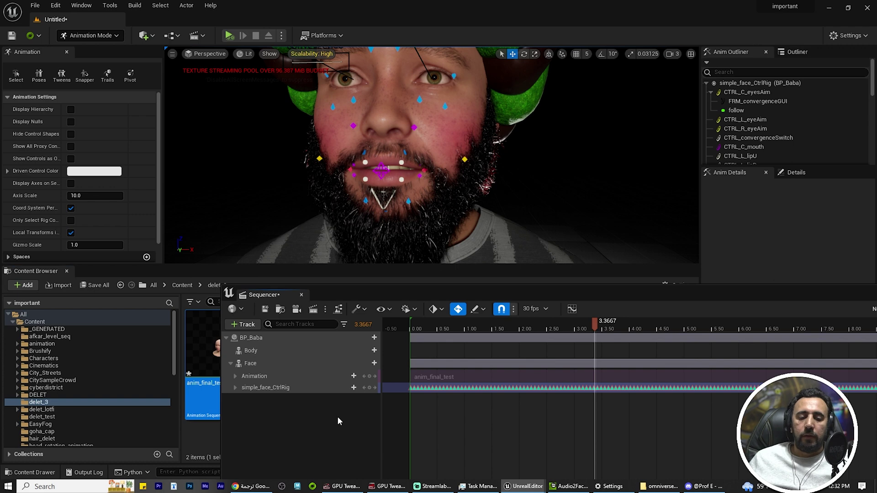
Add an Additive section to simple_face_CtrlRig and key its controls at 3.3667
left_click(301, 389)
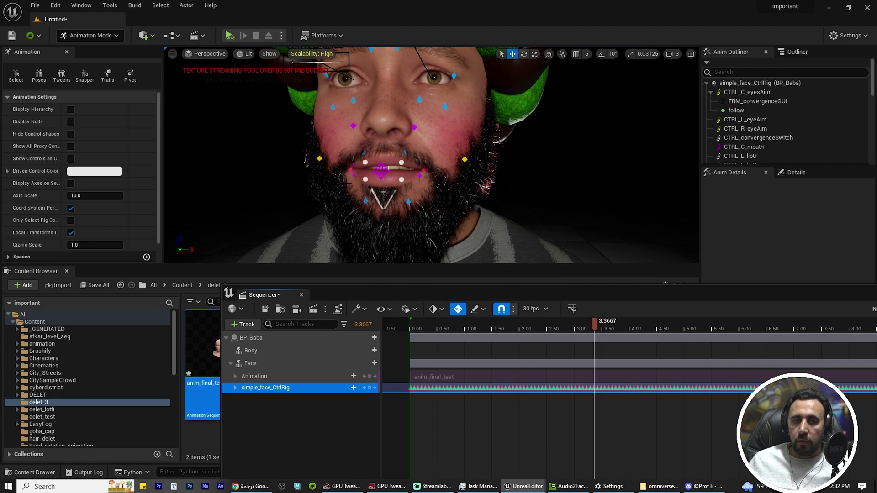
left_click(347, 389)
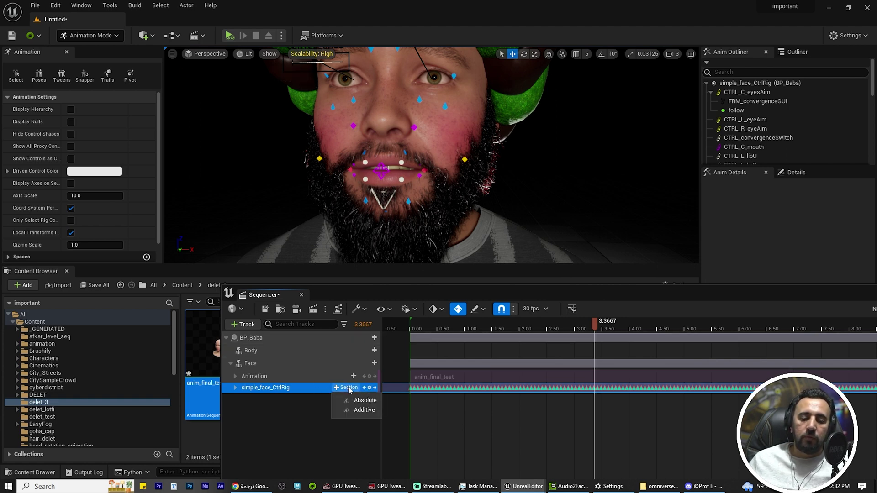
left_click(365, 410)
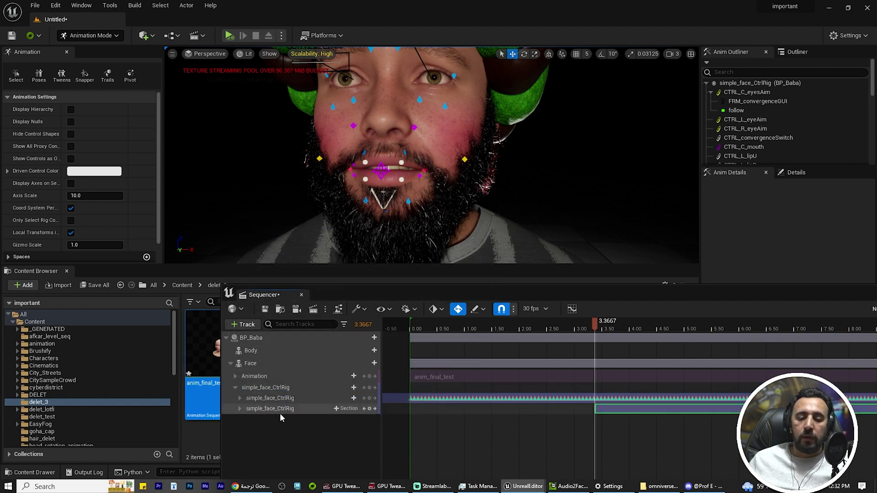
left_click(369, 409)
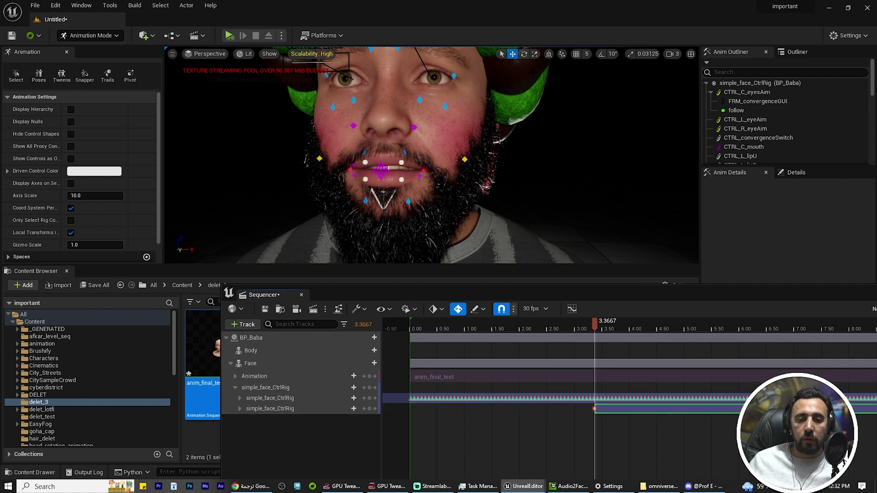
Lower CTRL_L_lipU and raise both chin raise controls to close the lips
scroll(405, 184, "up", 3)
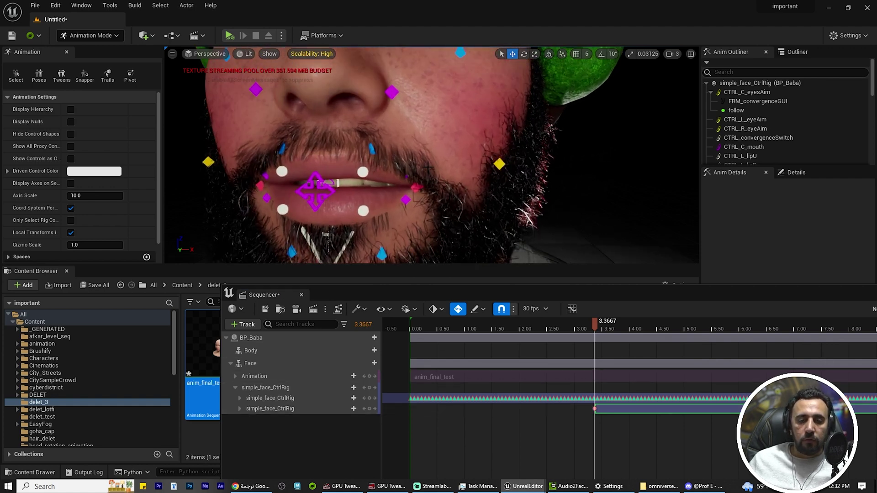
left_click(398, 138)
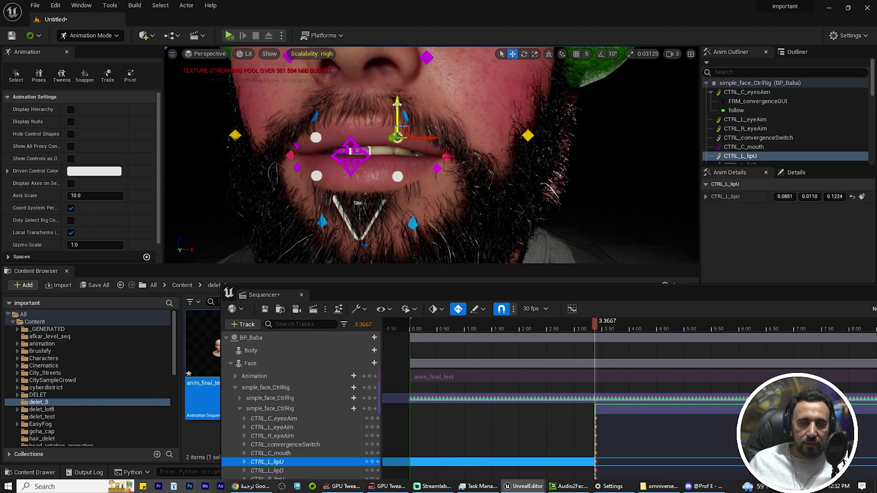
left_click_drag(397, 104, 397, 113)
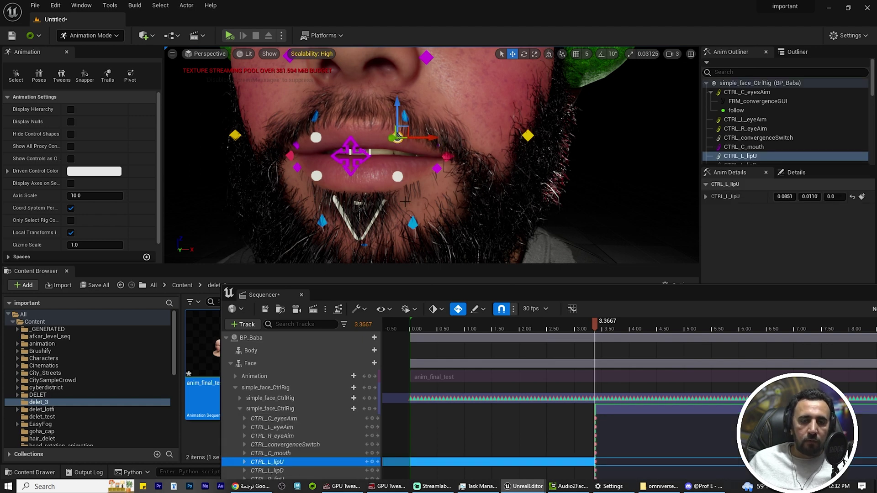
left_click(412, 223)
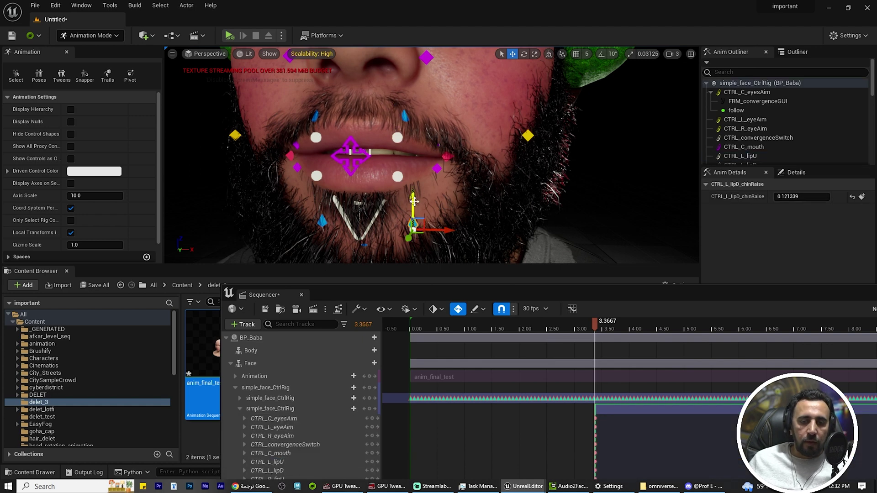
left_click_drag(412, 200, 410, 200)
left_click(322, 221)
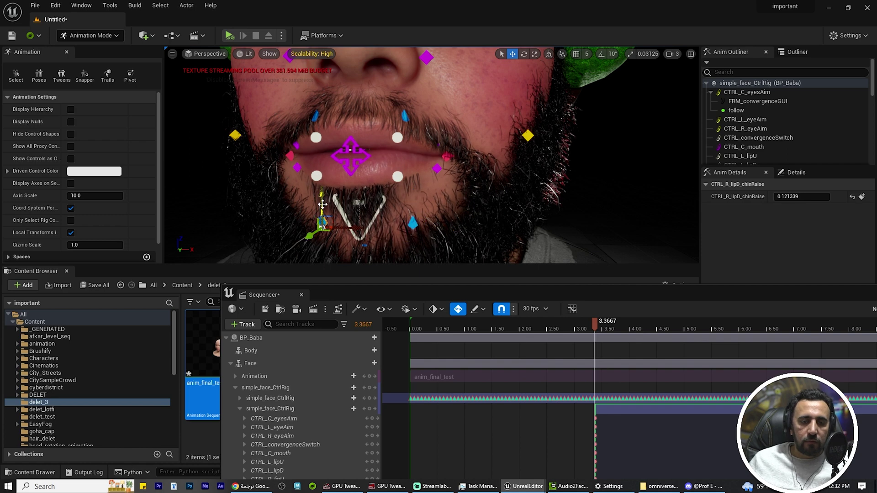
left_click_drag(319, 198, 319, 198)
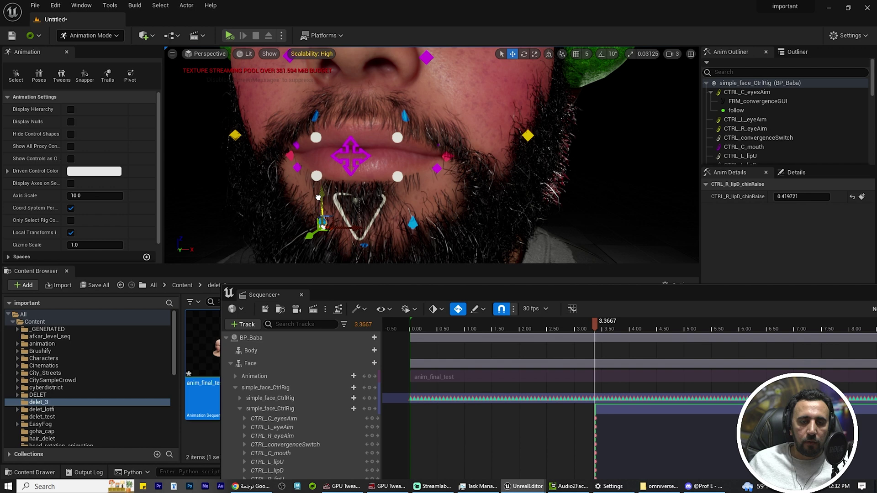
Ease CTRL_R_lipD_chinRaise down to 0.359365 and check the keys at 3.3667
key("s")
right_click_drag(500, 134, 523, 135)
key("a")
key("w")
scroll(487, 180, "up", 5)
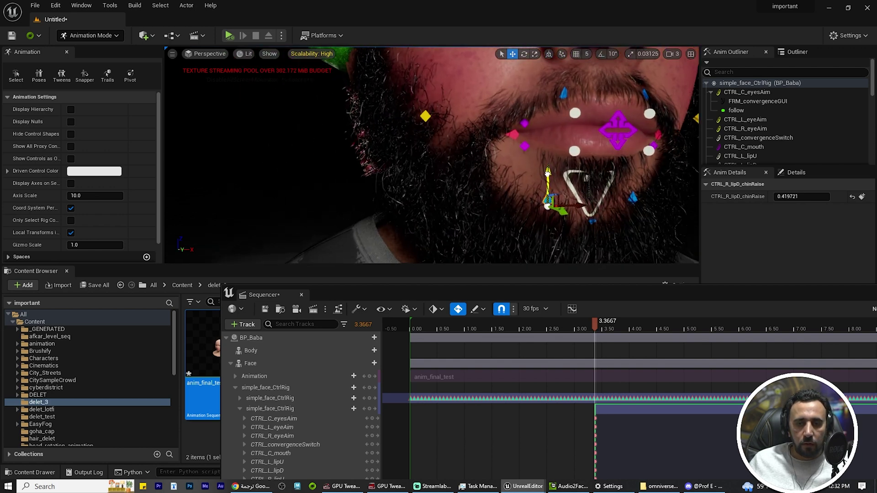
left_click_drag(548, 174, 547, 175)
scroll(547, 150, "down", 5)
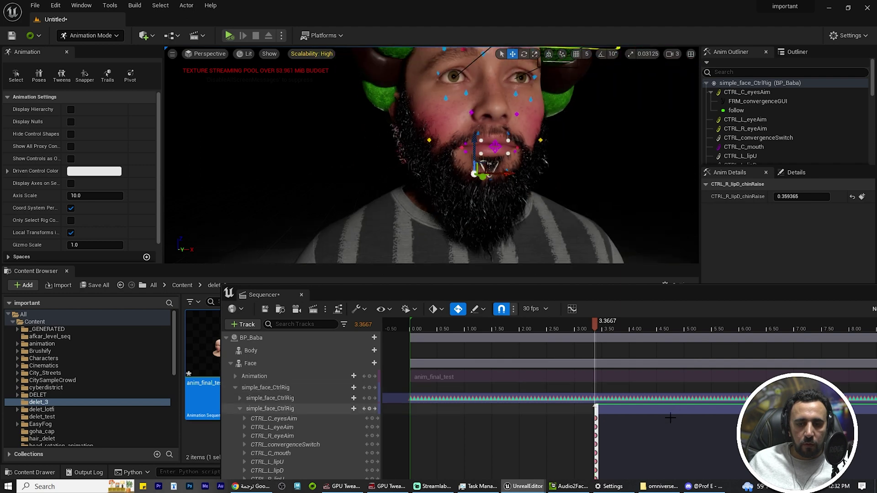
left_click(595, 408)
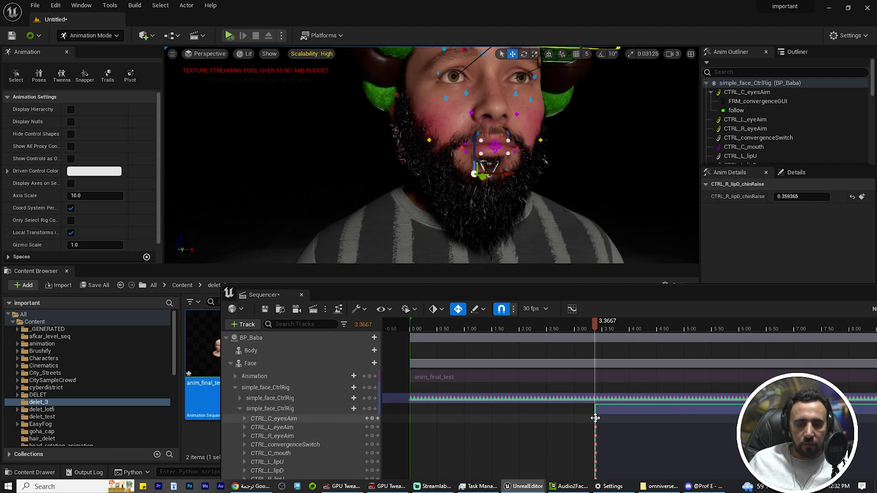
left_click(617, 412)
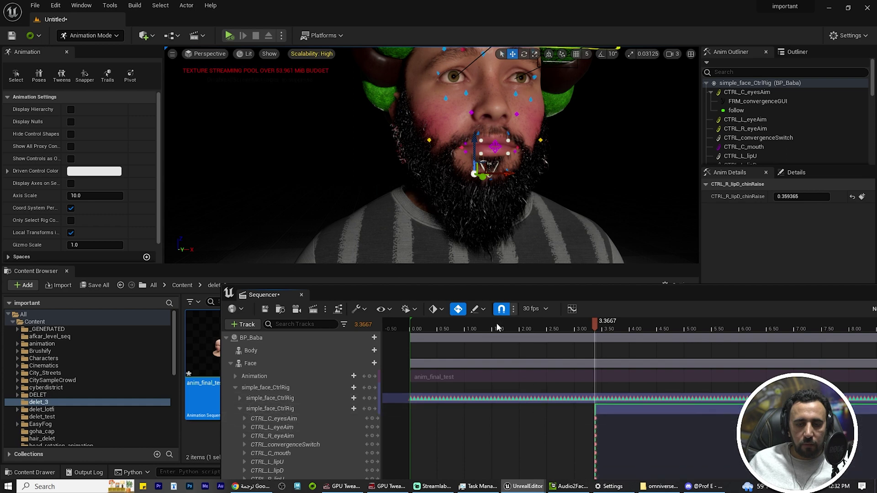
Move the additive rig section to frame 0 and stretch it to the sequence end
left_click_drag(496, 328, 537, 330)
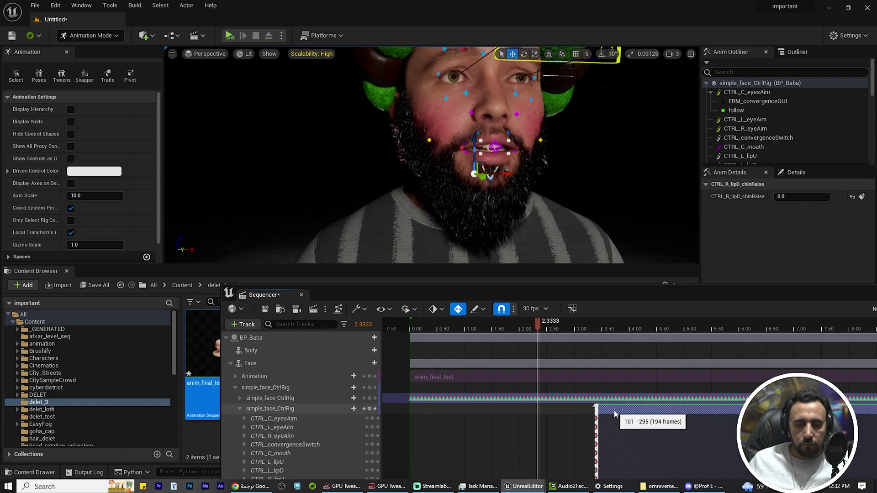
left_click(240, 409)
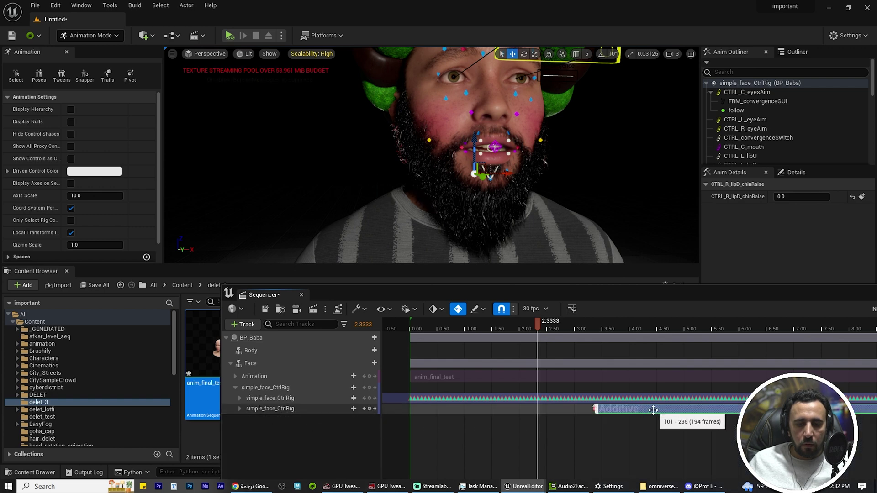
left_click_drag(653, 410, 469, 410)
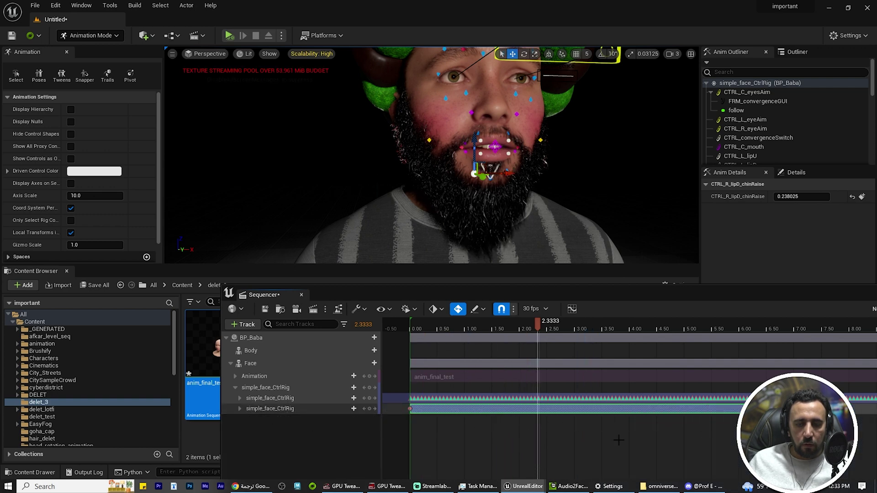
scroll(619, 440, "down", 5, "ctrl")
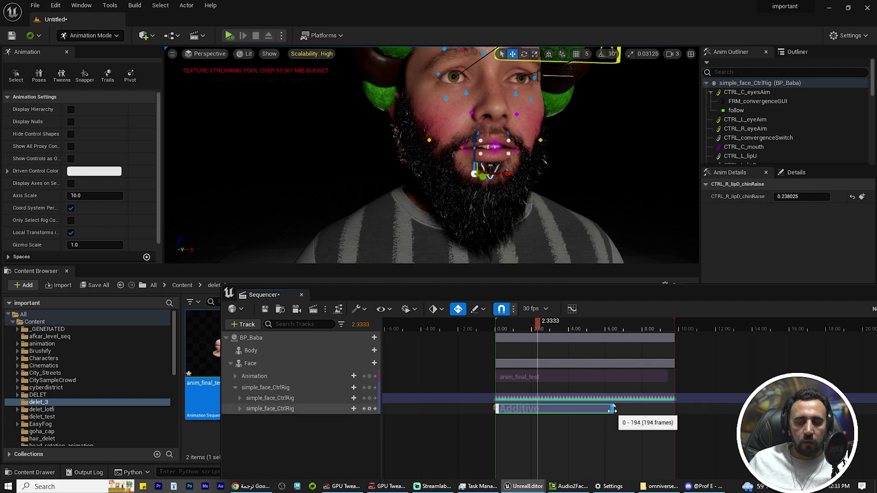
left_click_drag(612, 409, 675, 410)
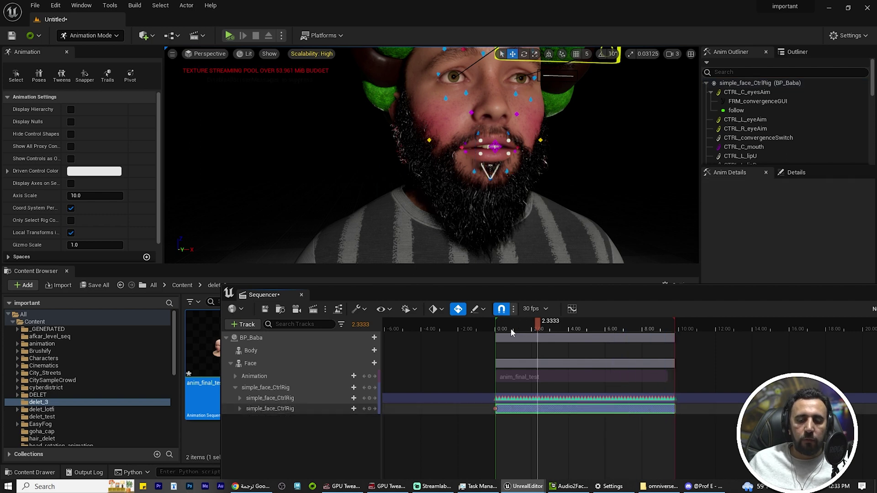
Play the sequence with the additive lip layer, then lower the Sequencer window
left_click(494, 330)
key("space")
scroll(501, 207, "down", 8)
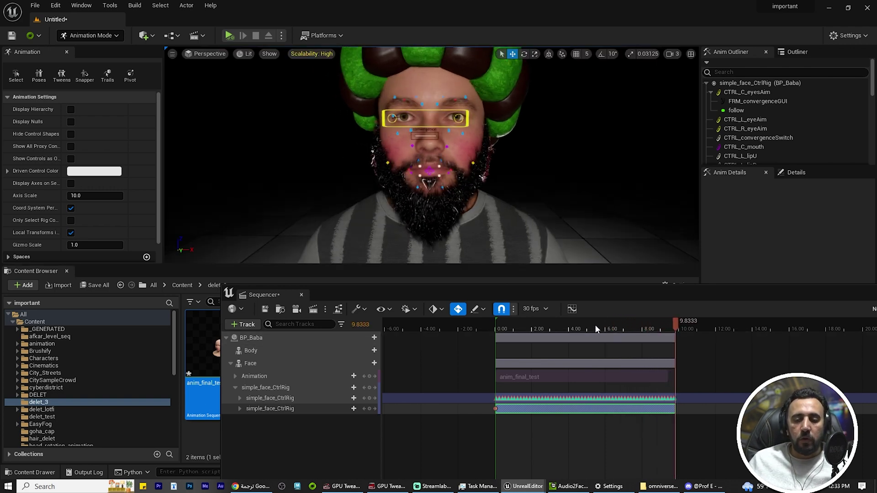
key("space")
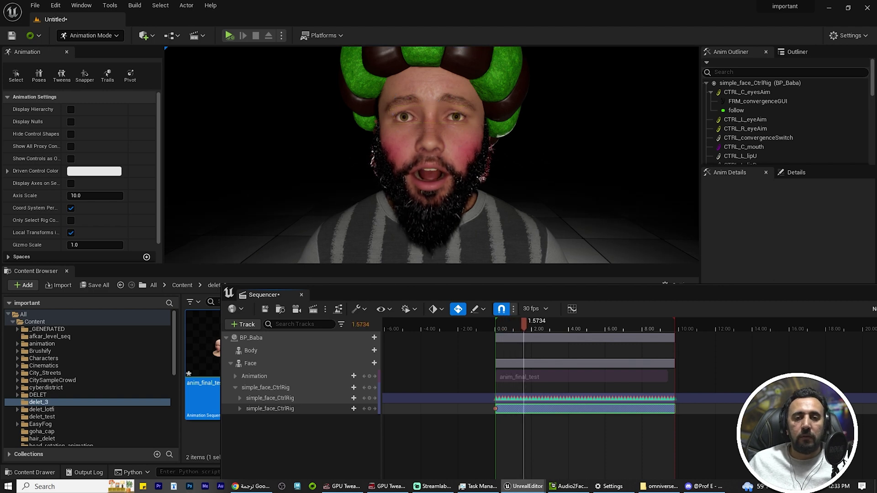
key("space")
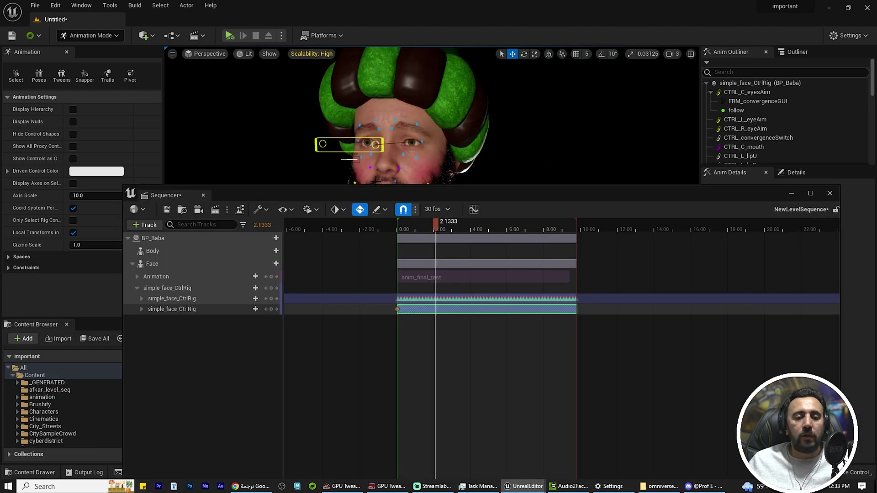
left_click_drag(395, 198, 429, 355)
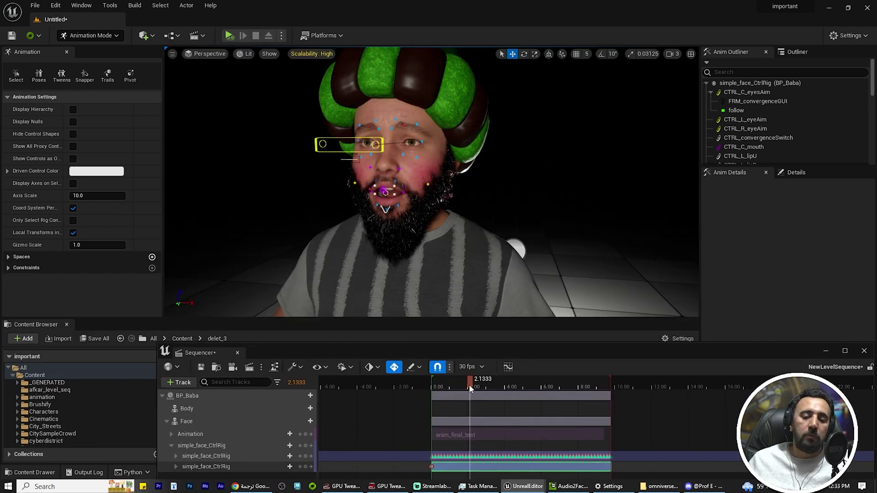
Play from near the start and collapse the simple_face_CtrlRig track
left_click_drag(470, 386, 438, 381)
key("space")
key("space")
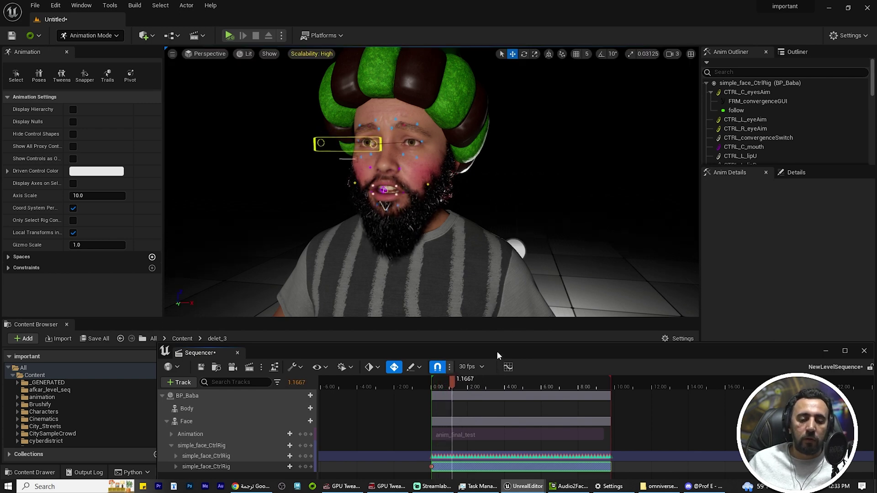
left_click_drag(496, 351, 519, 234)
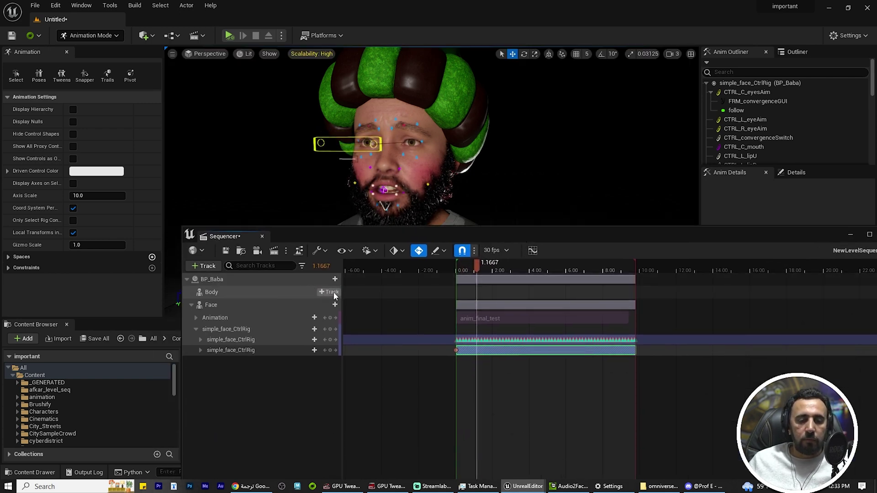
left_click(196, 330)
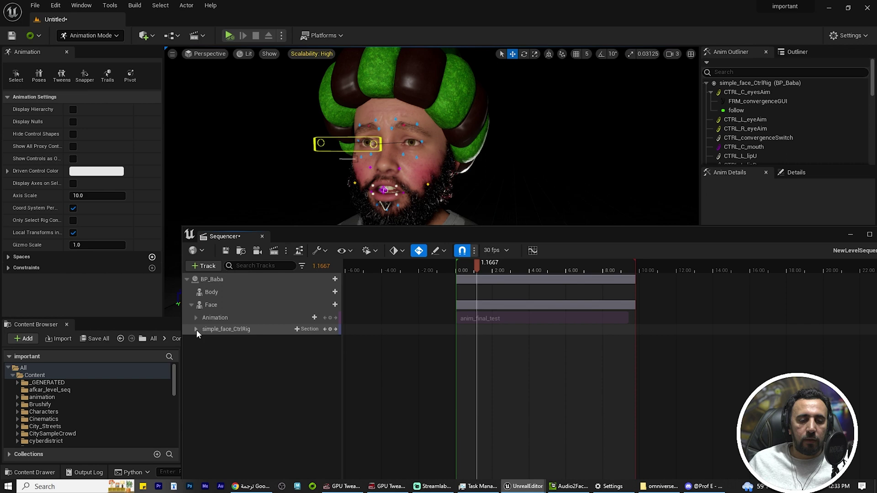
Add a Body animation track with 10_Sitting_Chat_01_MaleC_rtg, found by searching 'sitt'
left_click(333, 294)
mouse_move(406, 114)
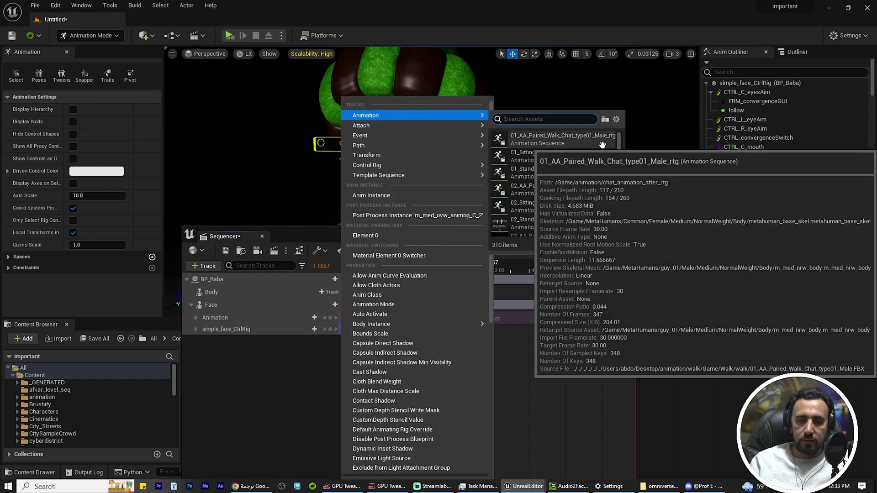
type("st")
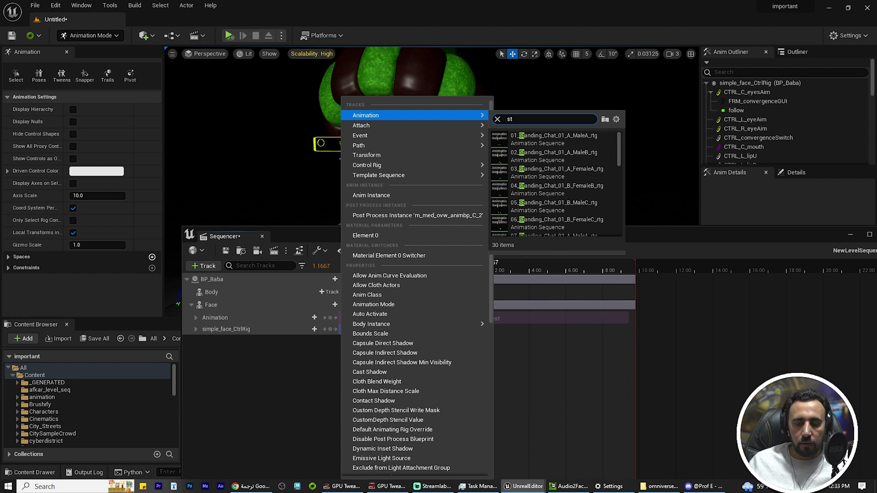
type("i")
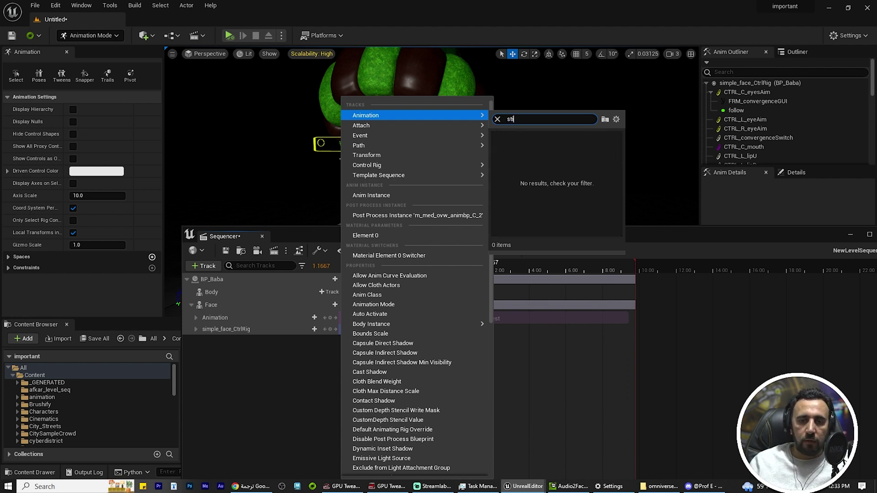
key("BackSpace")
key("BackSpace")
type("itt")
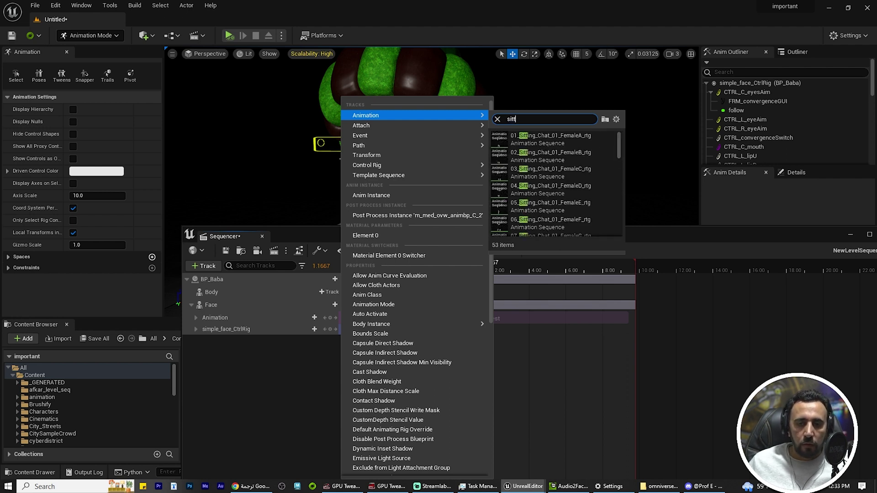
scroll(606, 187, "down", 3)
scroll(606, 187, "down", 1)
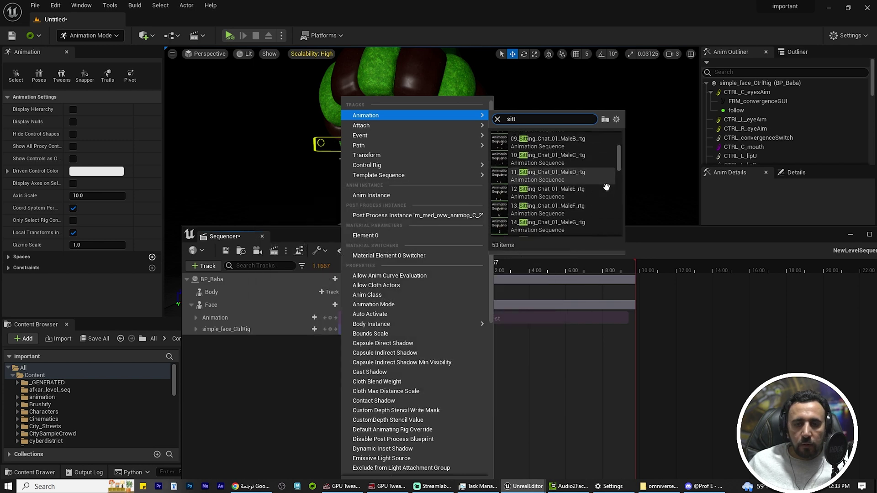
mouse_move(568, 164)
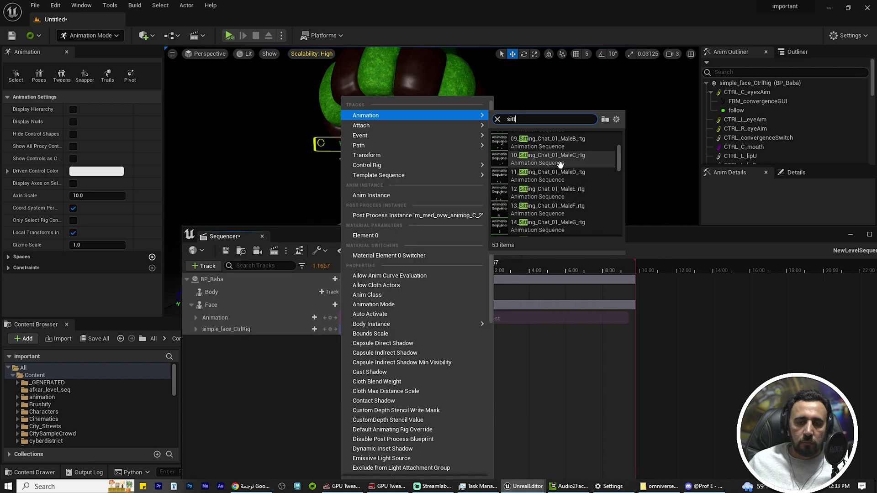
left_click(557, 157)
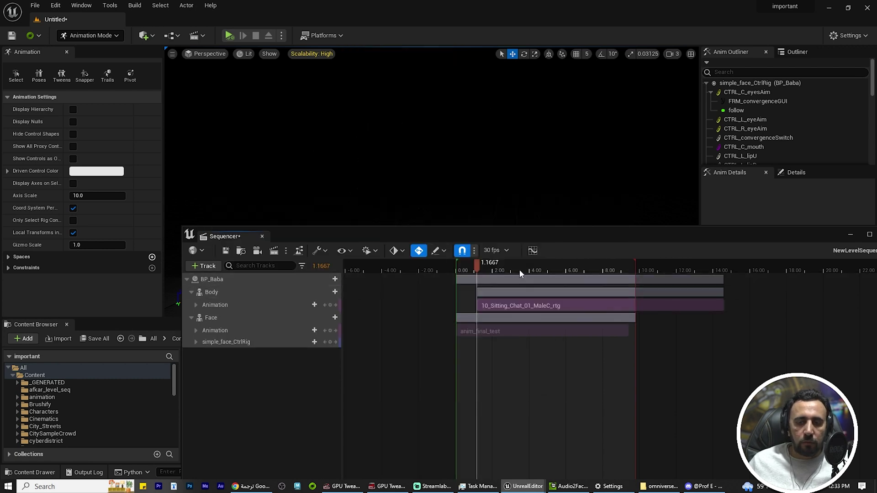
Move the sitting chat section to start at 0 on the Body track
left_click_drag(499, 271, 484, 270)
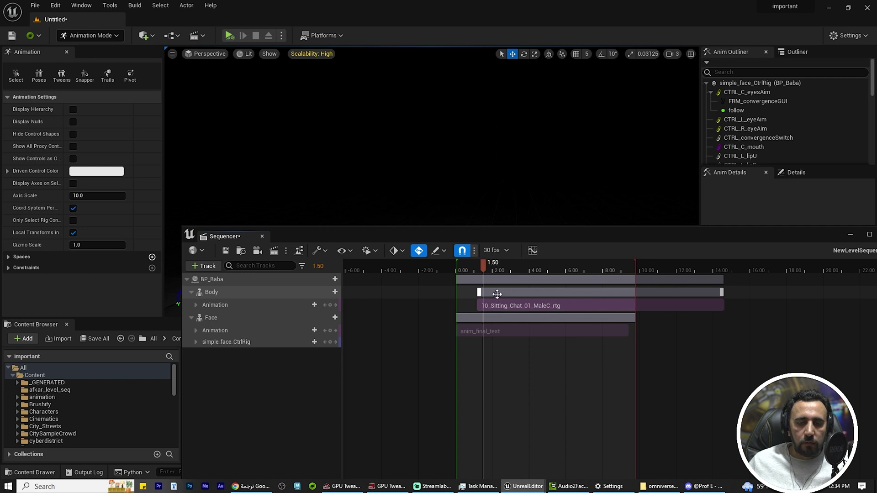
left_click_drag(497, 296, 458, 270)
left_click(462, 271)
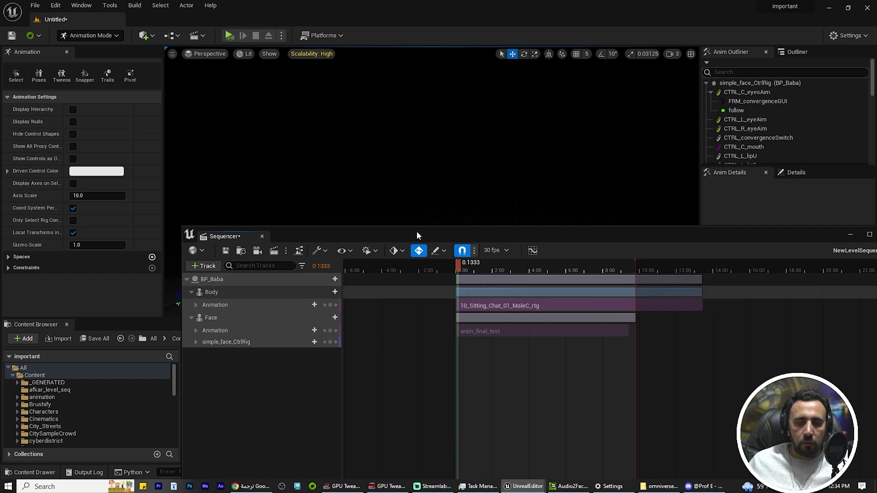
left_click_drag(425, 232, 398, 369)
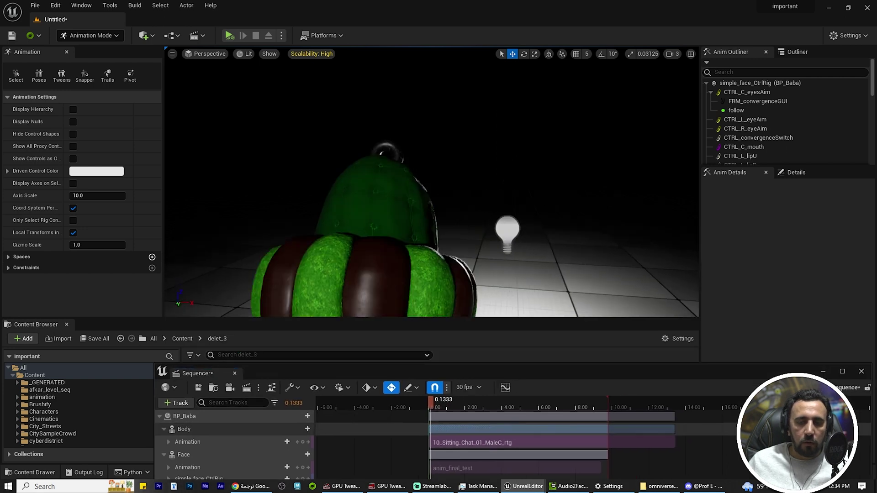
Pull the camera back to the upper body and play the sequence from the start
right_click_drag(475, 256, 480, 283)
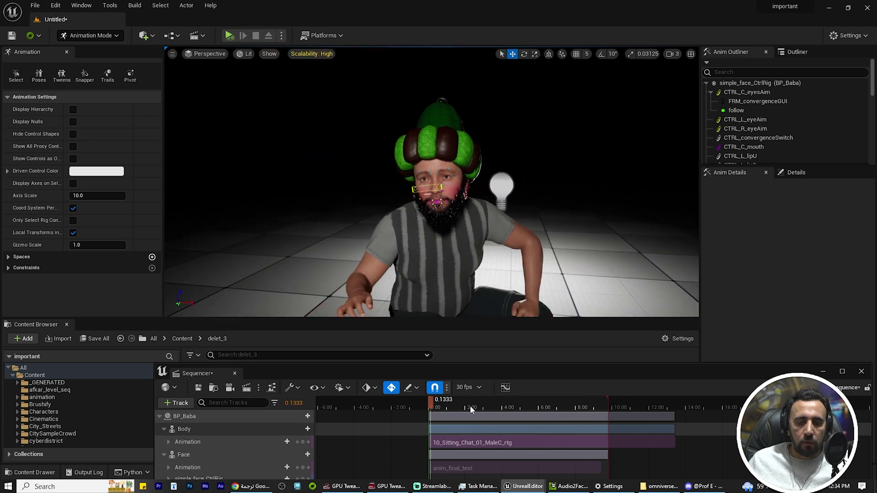
left_click_drag(446, 408, 428, 408)
key("space")
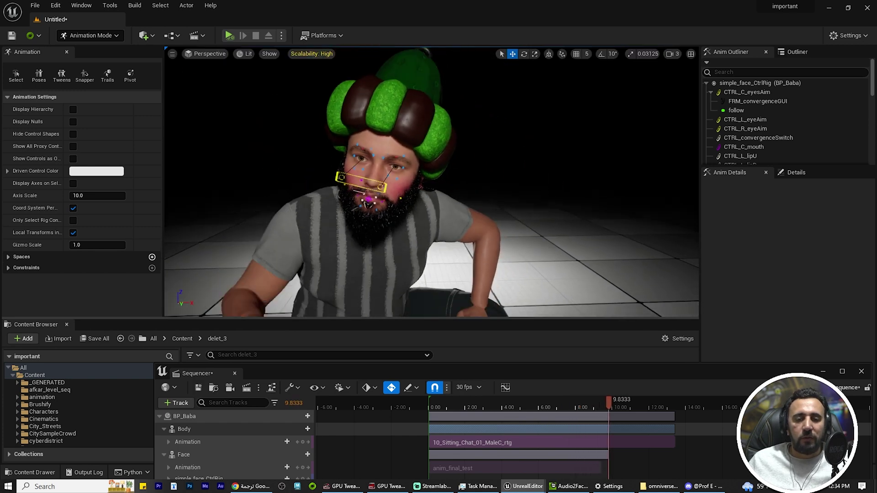
left_click(432, 407)
Play the combined body and face animation
key("space")
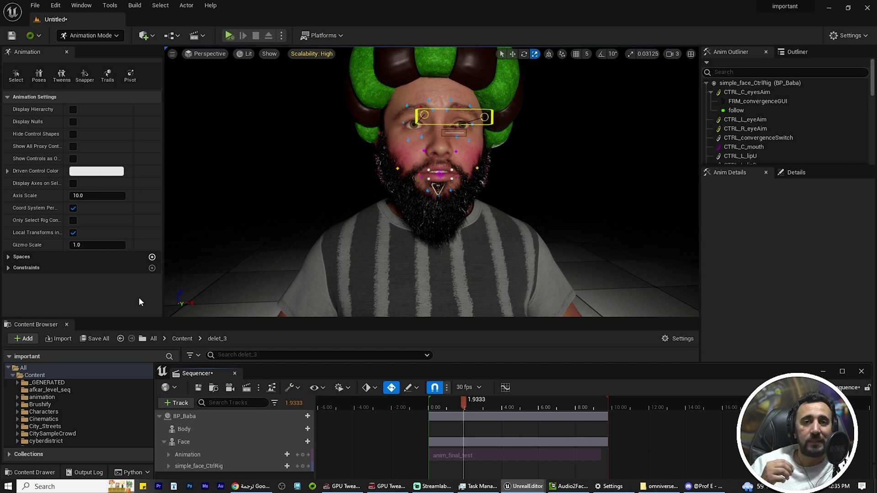
Open BP_Baba_Scene_1_01_0 from Cinematics > Takes > 2023-03-09 > Scene_1_01_Subscenes > Animation
left_click_drag(138, 318, 135, 232)
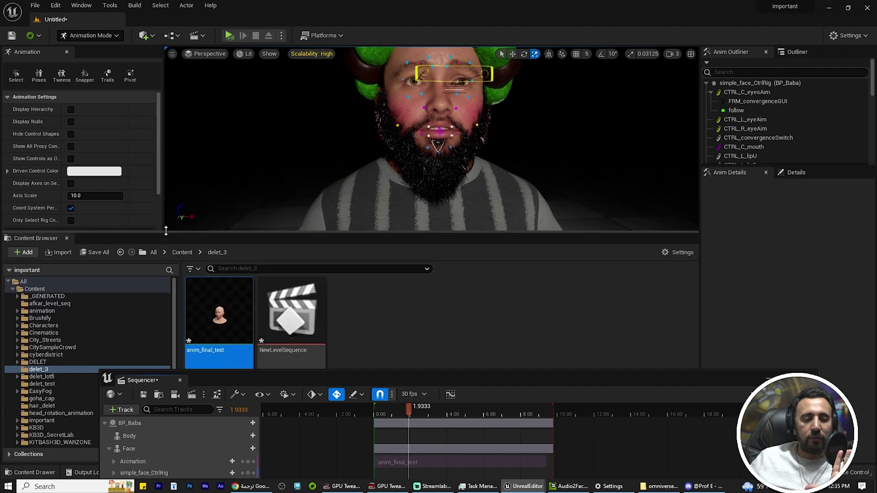
left_click(38, 327)
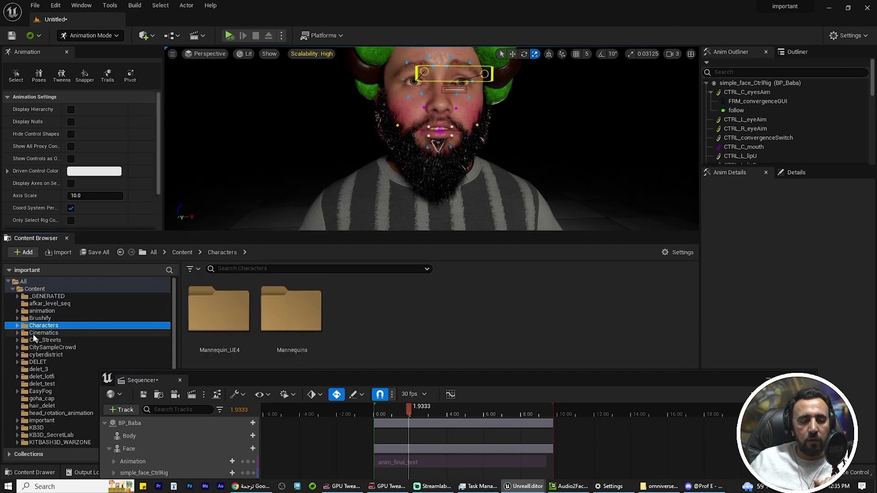
left_click(33, 334)
left_click(18, 333)
left_click(42, 340)
left_click(22, 340)
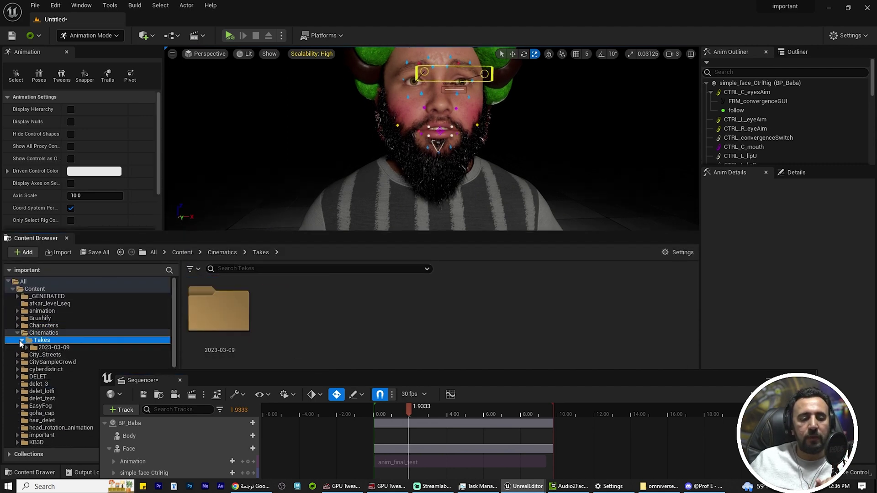
left_click(25, 347)
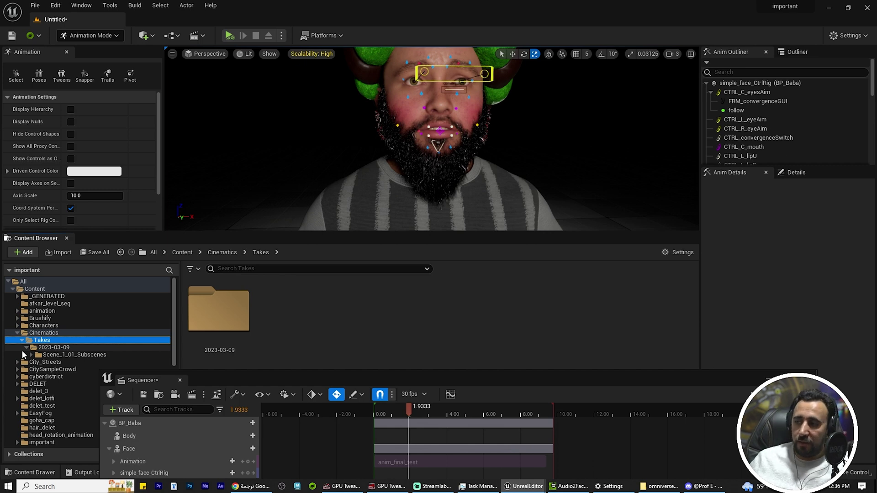
left_click(48, 355)
double_click(215, 311)
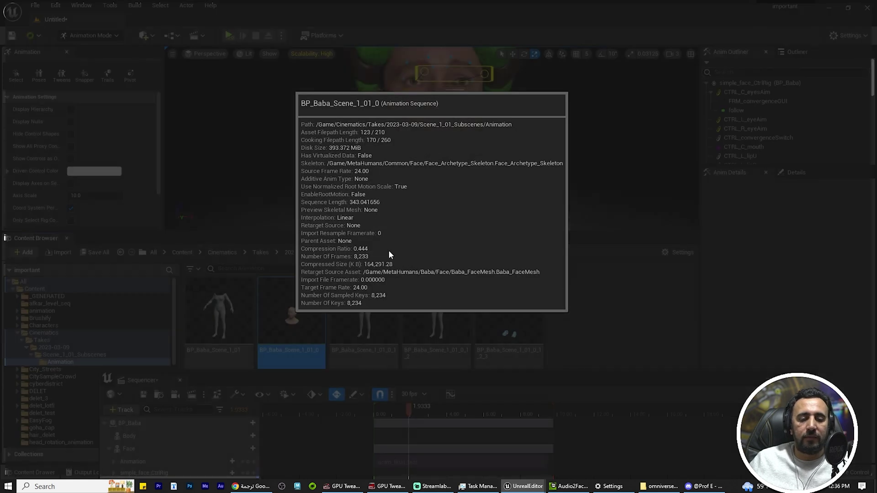
double_click(289, 309)
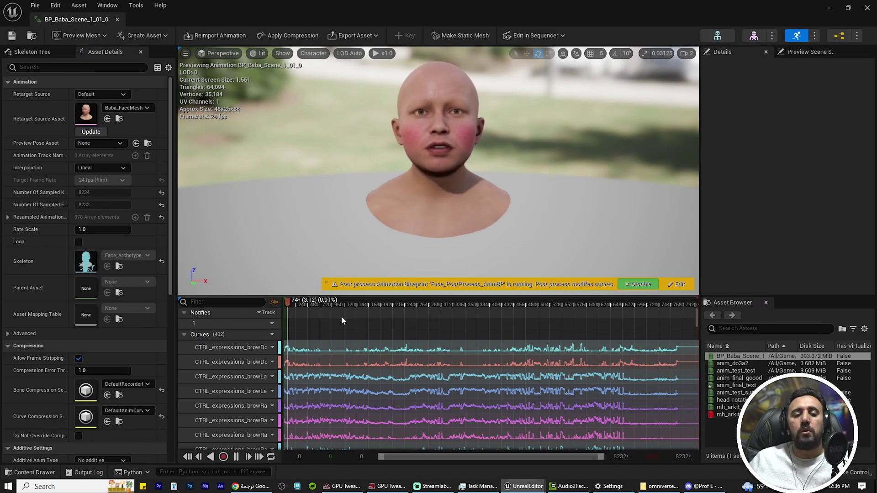
Pause at frame 1945, close the BP_Baba_Scene_1_01_0 editor, and select BP_Baba_Scene_1_01_1
left_click(381, 303)
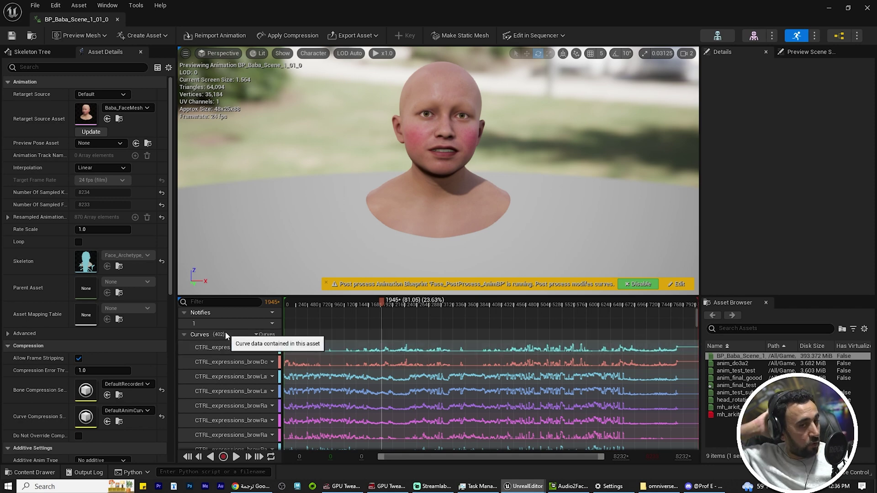
left_click(117, 20)
mouse_move(375, 344)
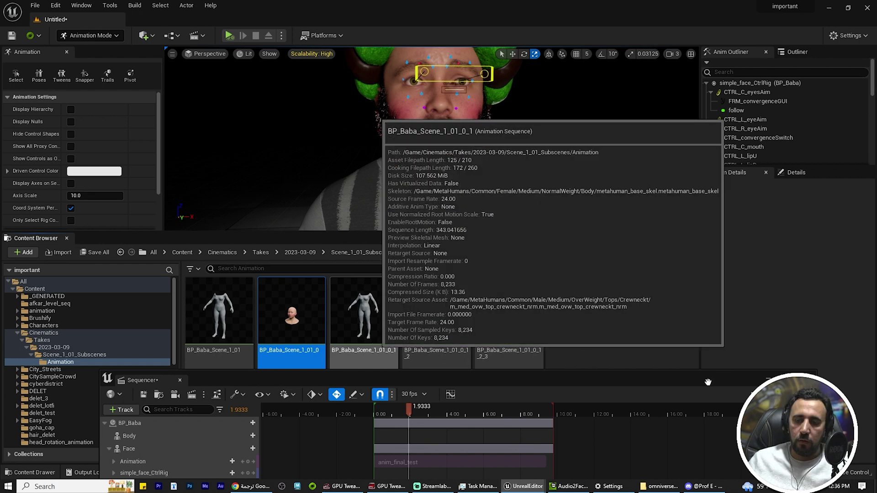
left_click(355, 308)
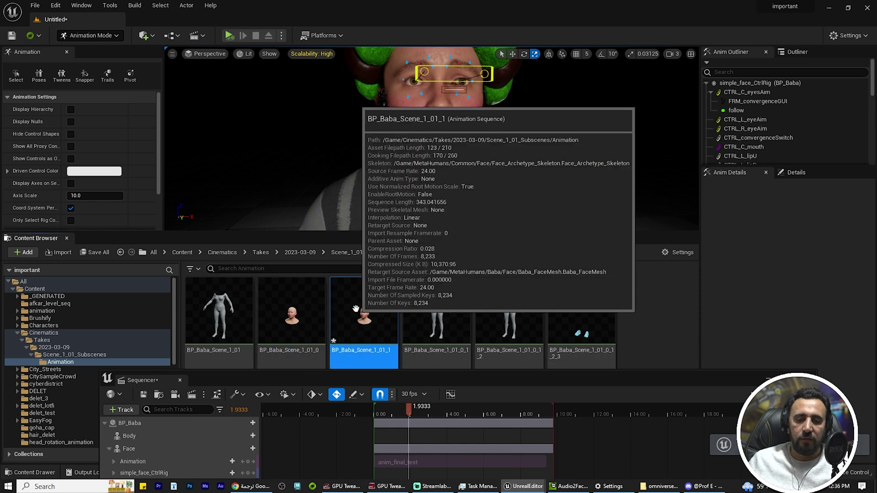
Open BP_Baba_Scene_1_01_1, enlarge its curve timeline, scroll the facial curves, and pause playback
double_click(355, 307)
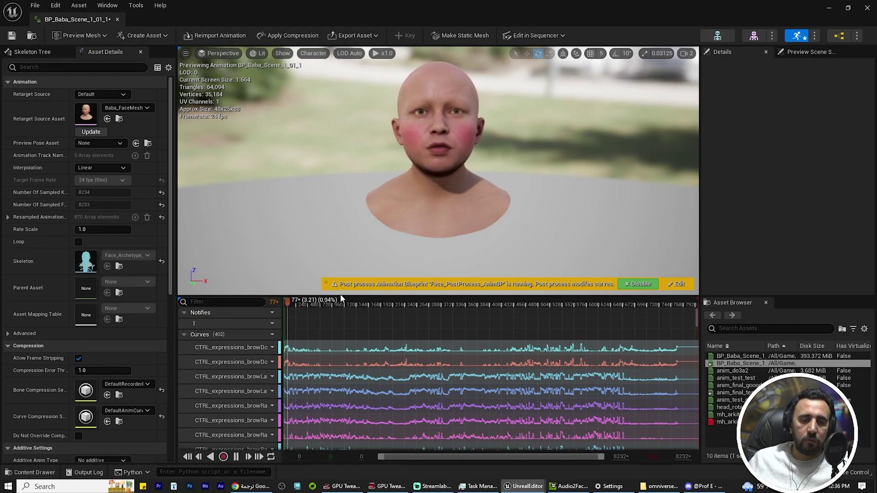
left_click_drag(341, 296, 341, 140)
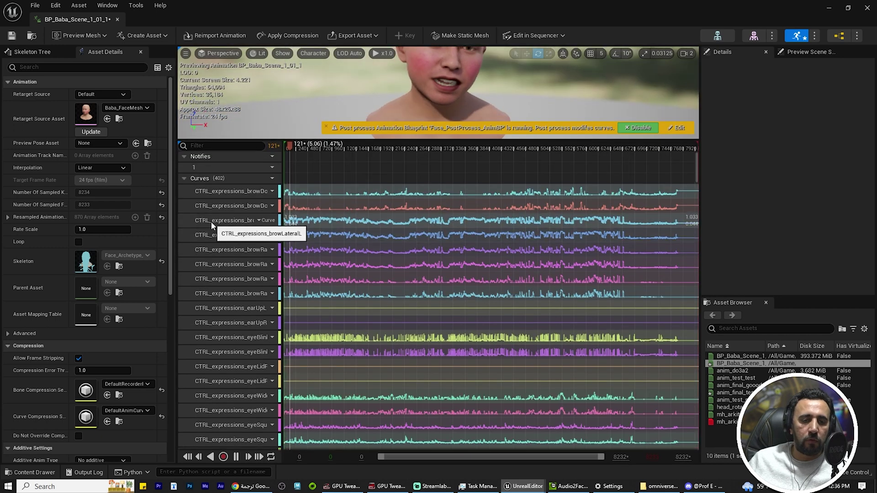
scroll(211, 221, "down", 2)
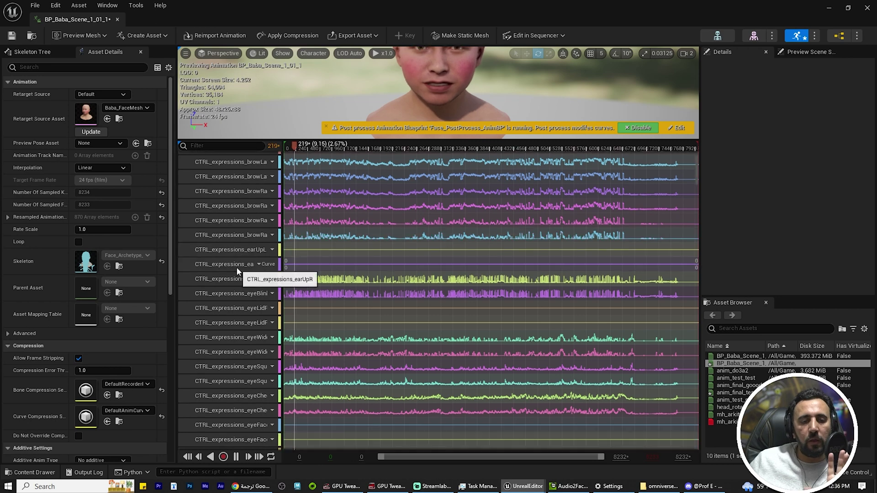
scroll(237, 267, "down", 10)
scroll(234, 303, "down", 10)
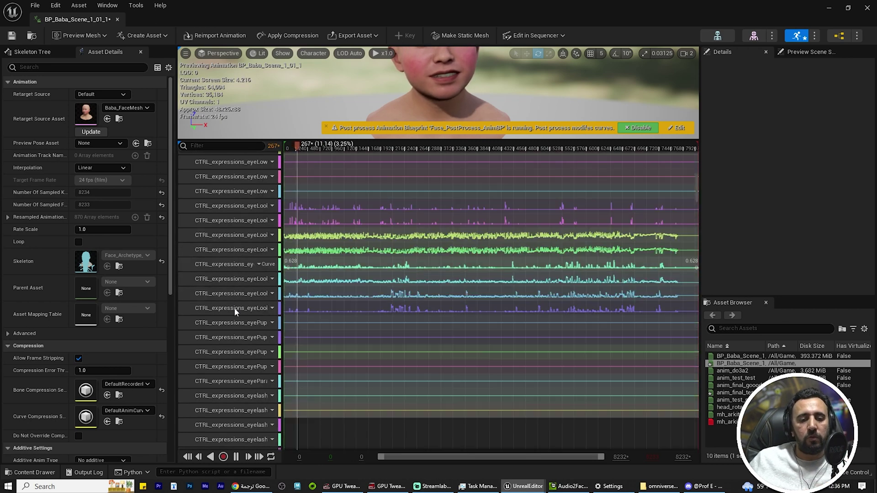
scroll(237, 311, "down", 10)
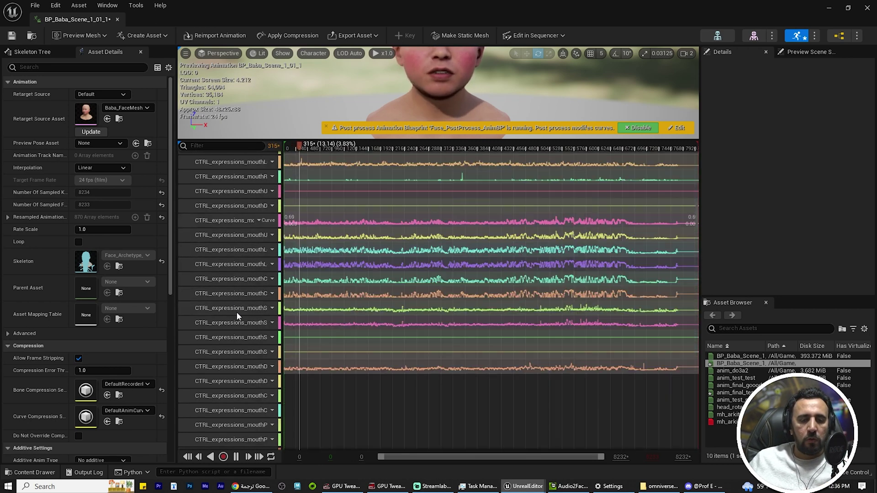
left_click(298, 149)
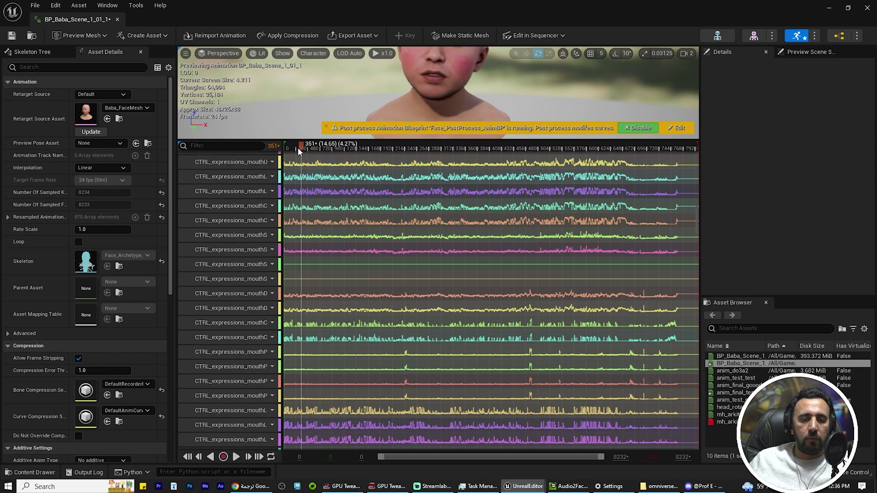
scroll(227, 267, "down", 5)
scroll(226, 267, "down", 10)
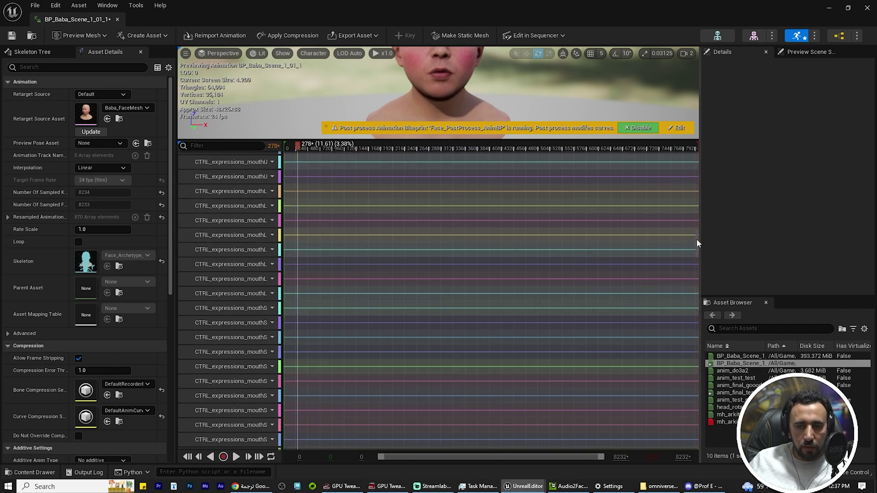
Delete every CTRL_expressions curve, keeping only the HeadYaw/Pitch/Roll and six eye curves
left_click_drag(696, 250, 696, 439)
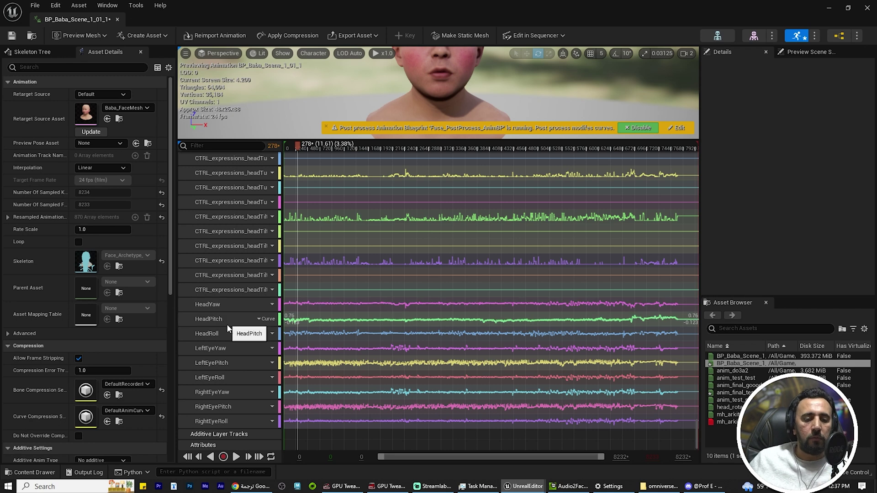
left_click(222, 334)
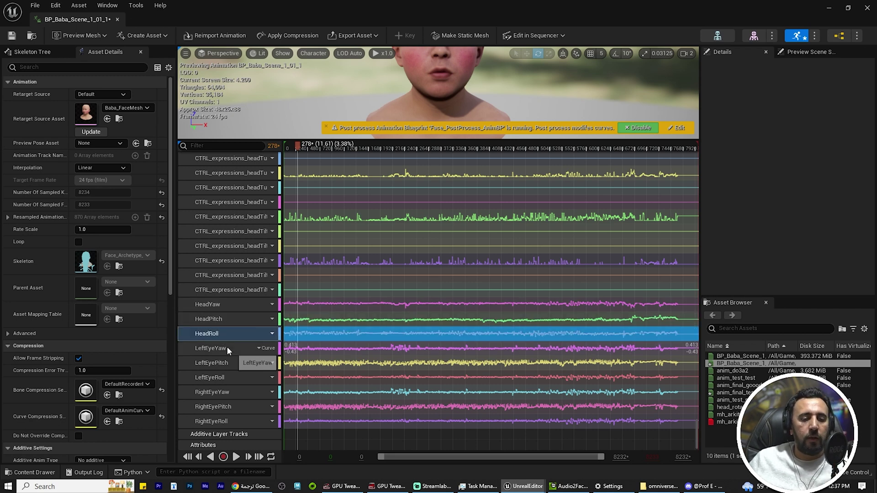
left_click(234, 349)
key("ctrl+a")
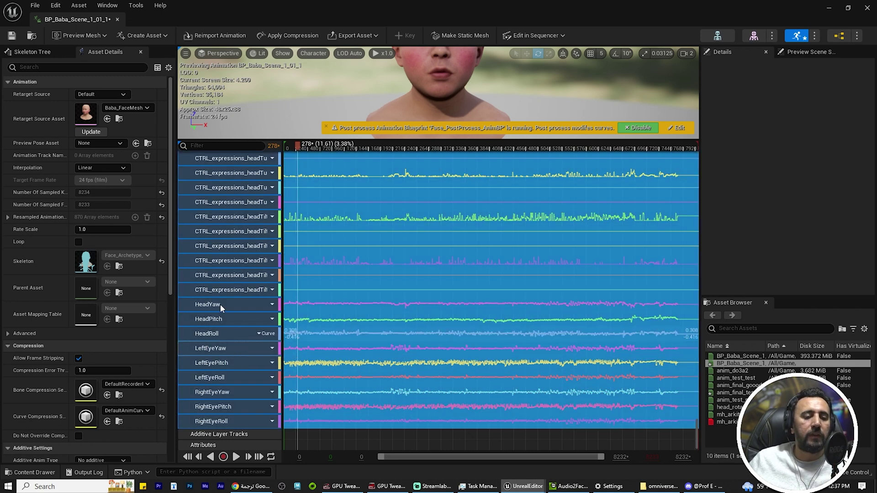
left_click(221, 304, "ctrl")
left_click(225, 318, "ctrl")
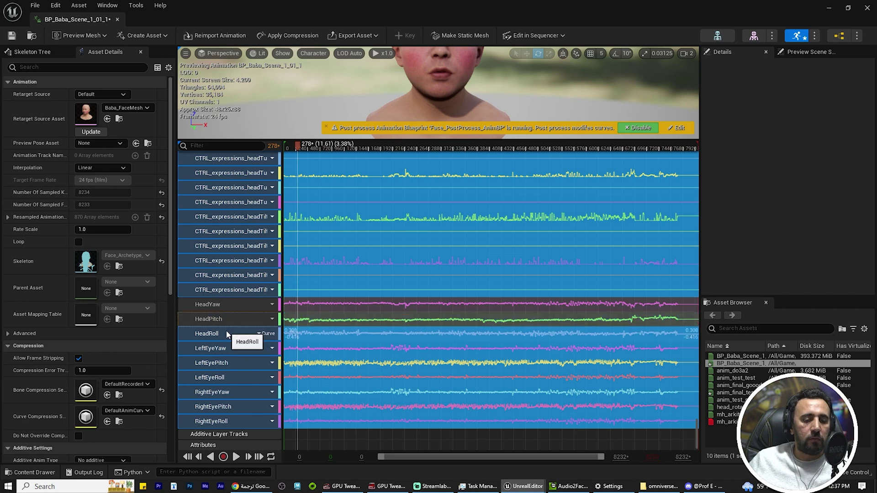
left_click(227, 332, "ctrl")
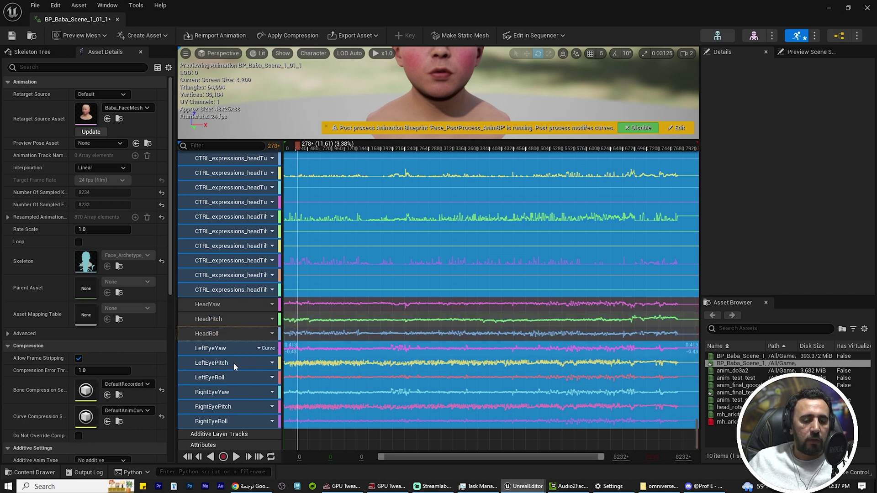
left_click(233, 365, "ctrl")
left_click(233, 378, "ctrl")
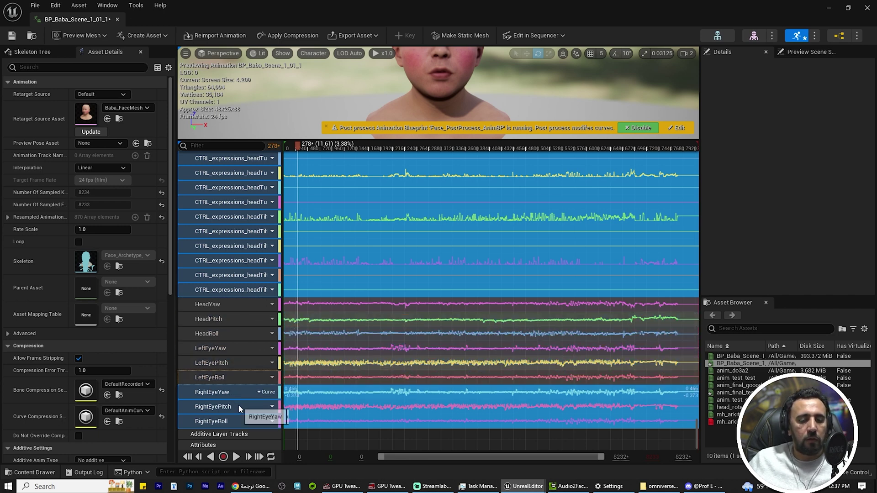
left_click(232, 392, "ctrl")
left_click(239, 407, "ctrl")
left_click(240, 421, "ctrl")
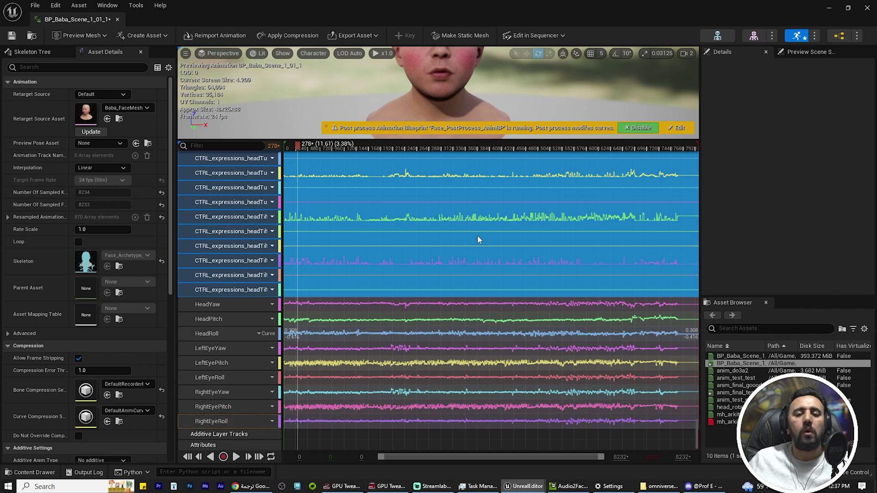
key("Delete")
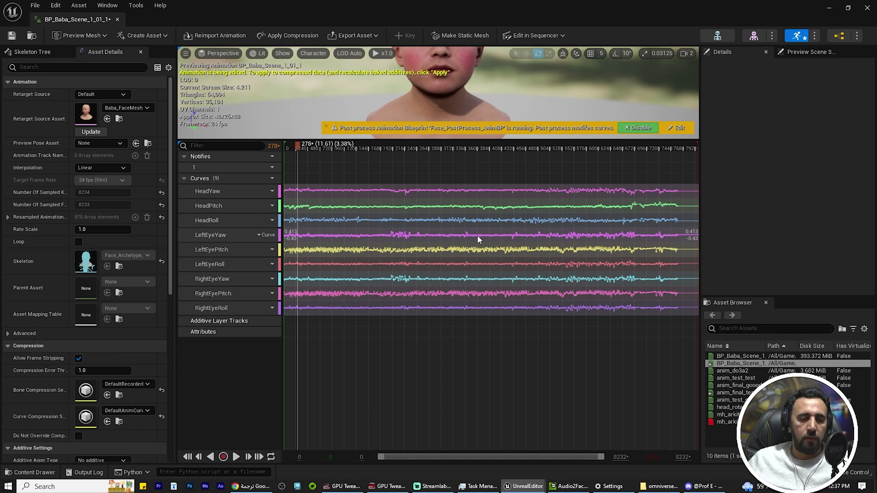
Preview the remaining curves, then delete the six left and right eye curves
left_click(303, 148)
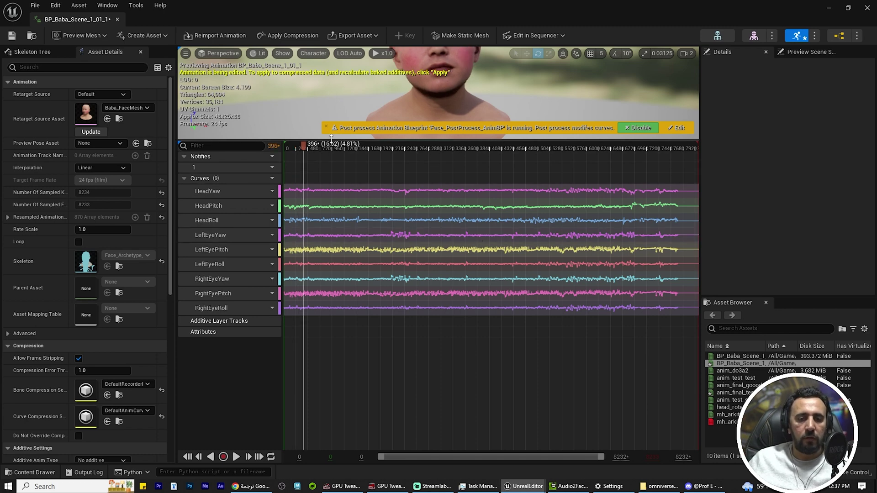
left_click_drag(337, 232, 331, 256)
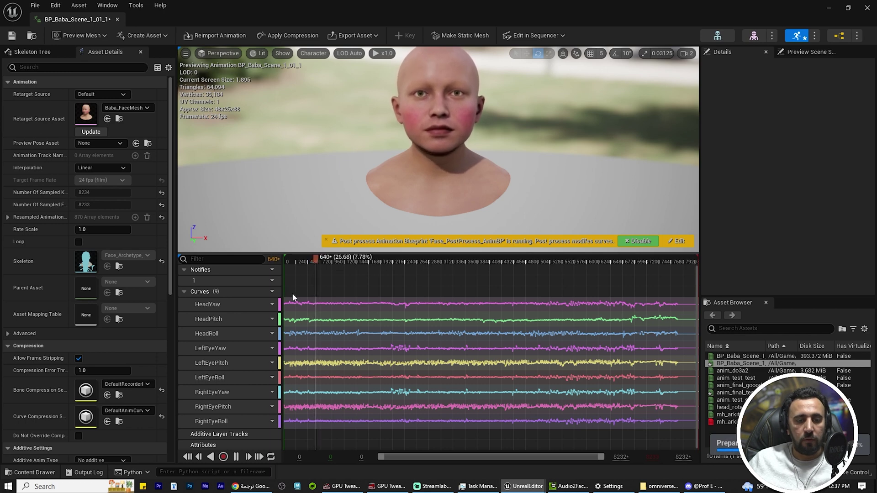
key("space")
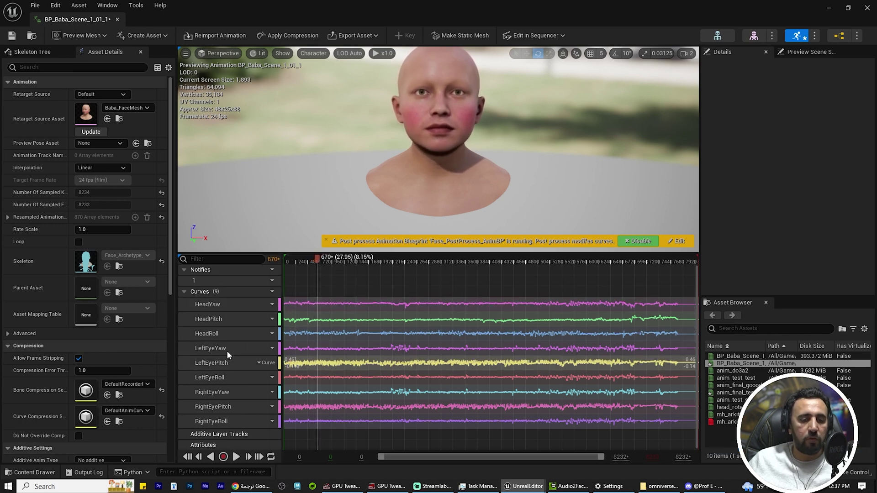
left_click(227, 349)
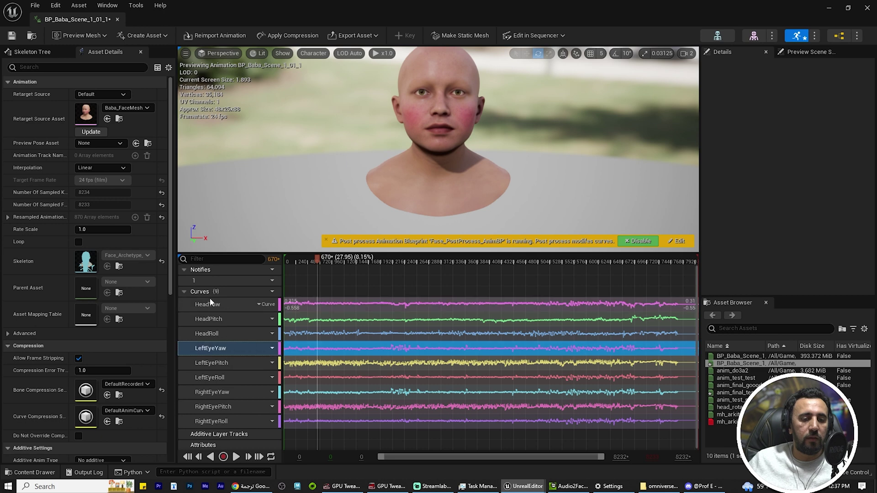
left_click(235, 421, "shift")
key("Delete")
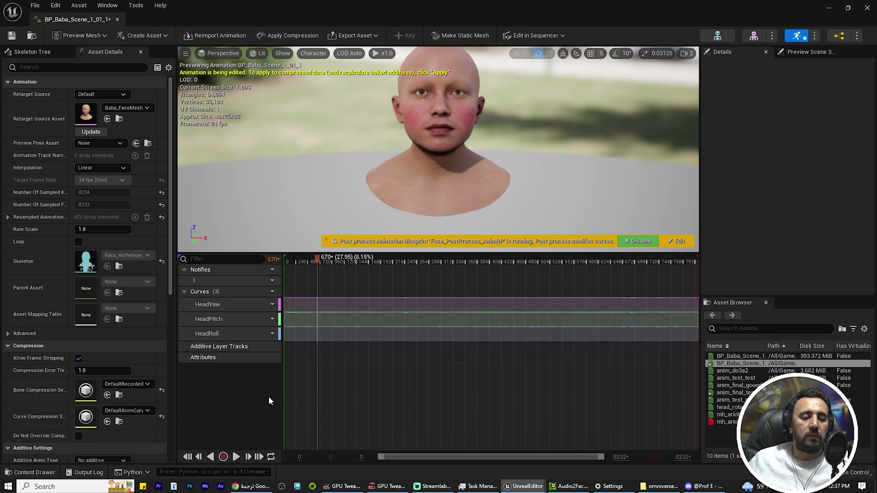
Play back the head-only animation from around frame 3256 and save the asset
left_click(303, 260)
left_click(448, 261)
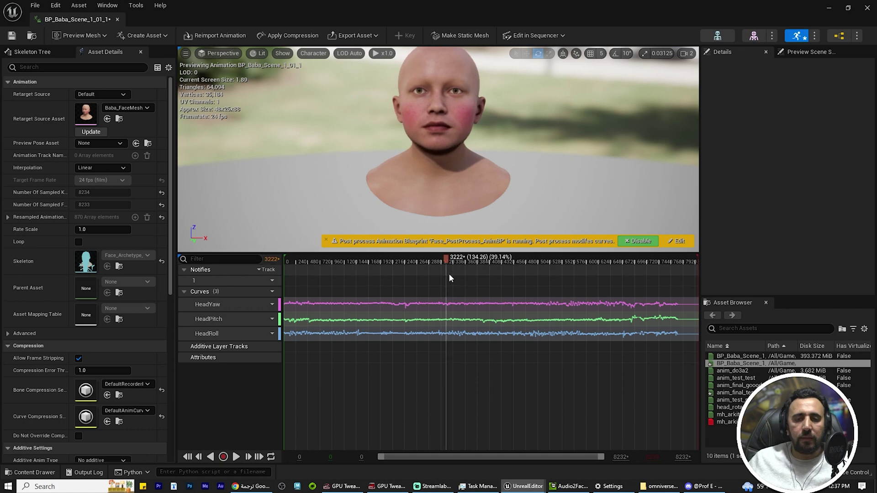
key("space")
key("space")
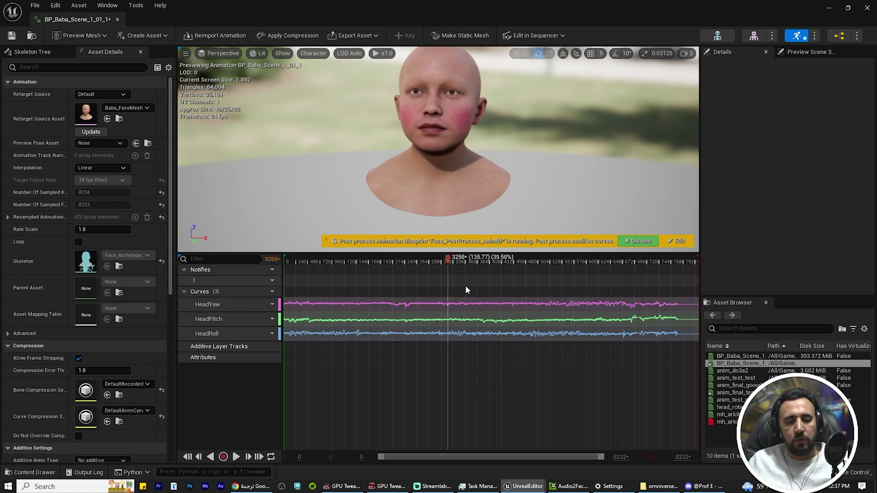
key("ctrl+s")
left_click(18, 38)
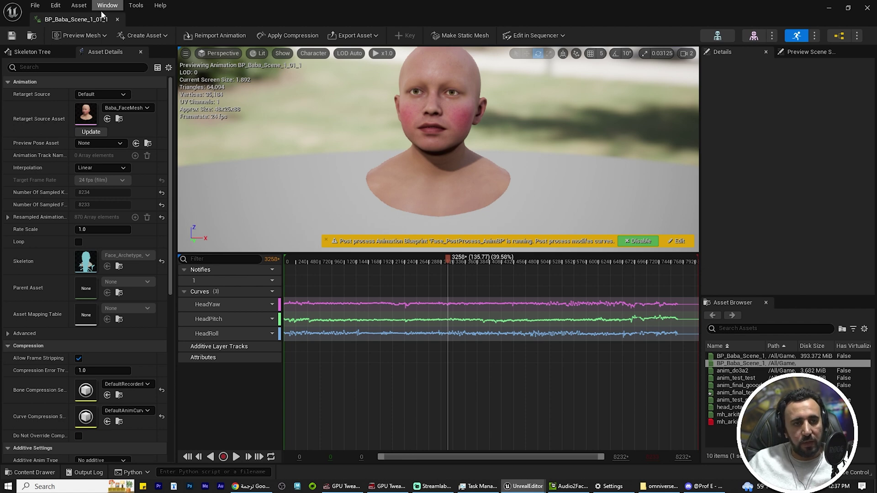
Back in the Sequencer, add BP_Baba_Scene_1_01_1 as a Face animation track starting at 0.00
left_click(117, 20)
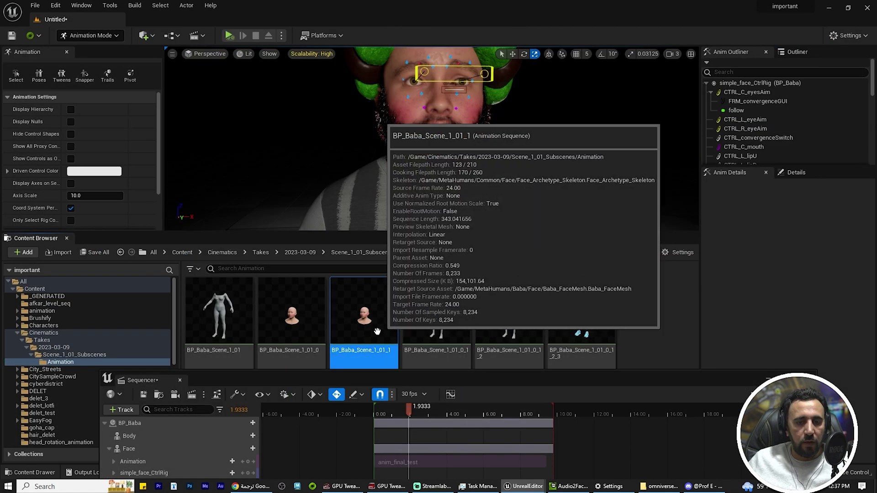
key("F2")
left_click_drag(524, 381, 561, 159)
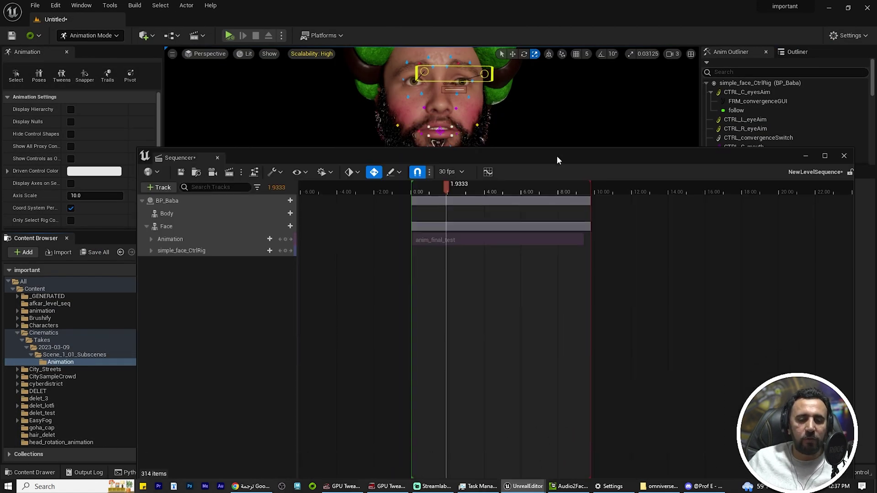
left_click(284, 226)
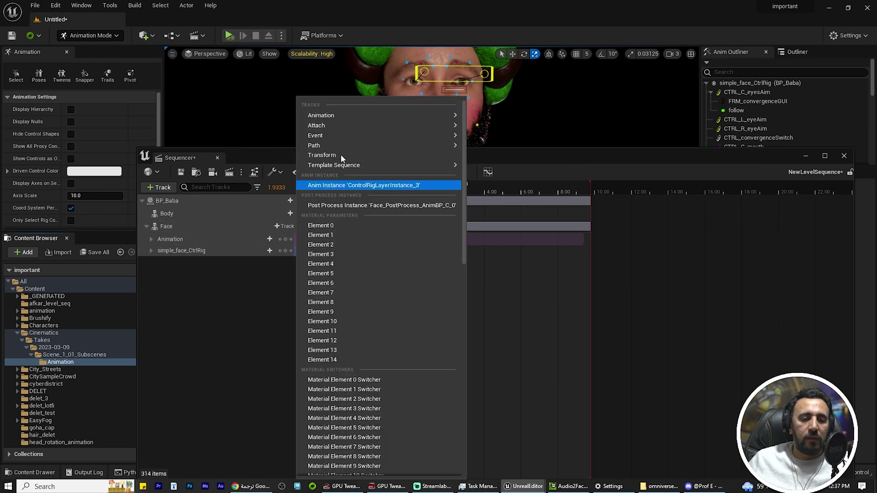
mouse_move(361, 114)
type("BP_Baba_Scene_1_01_1")
left_click(502, 137)
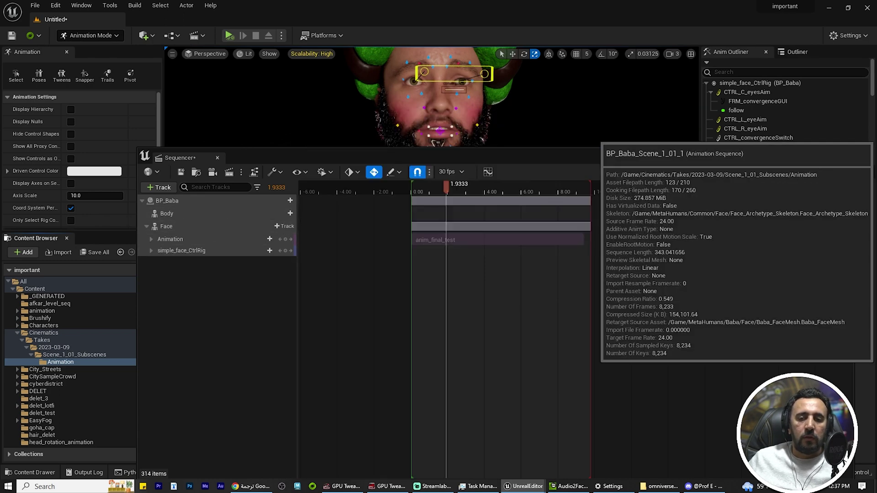
left_click_drag(483, 261, 449, 255)
Preview the face near 1.70 seconds, then delete the BP_Baba_Scene_1_01_1 clip from the Face track
left_click(442, 194)
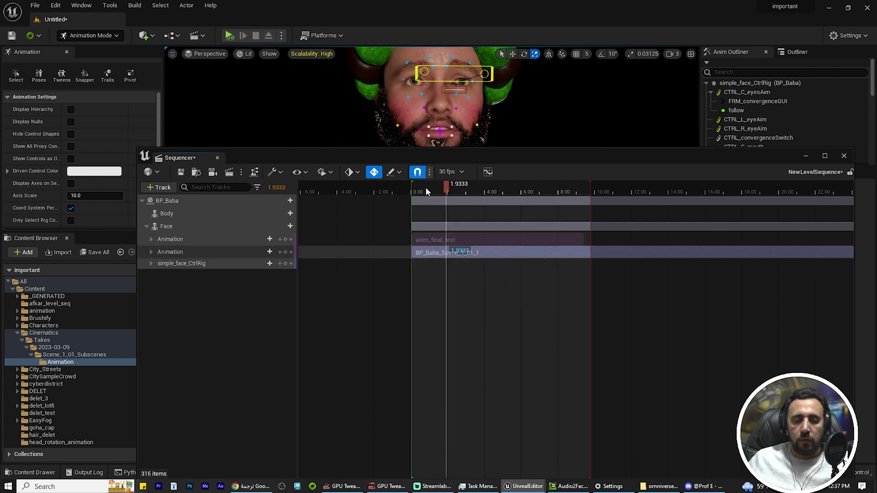
left_click_drag(473, 154, 413, 218)
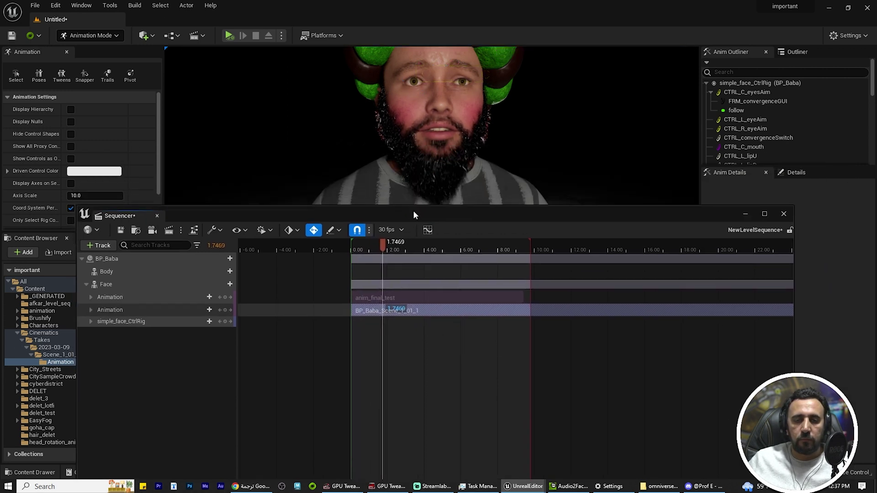
left_click(458, 344)
key("space")
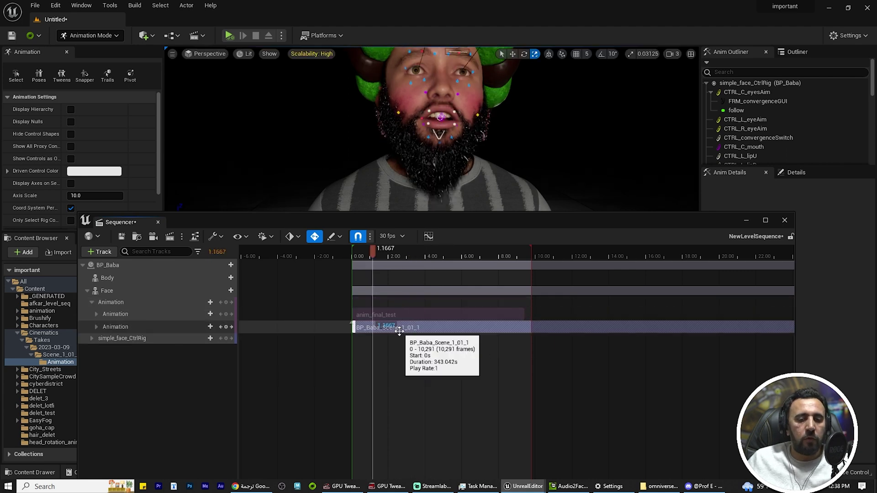
key("Delete")
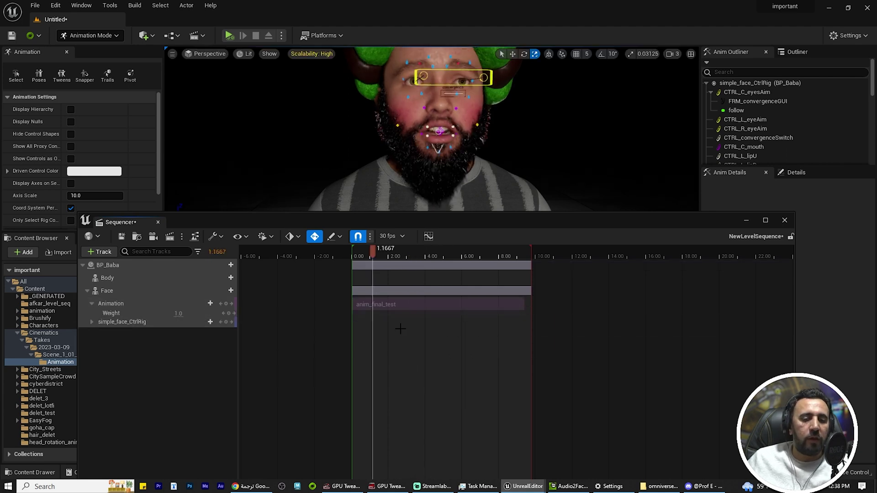
Collapse the face animation tracks and re-add BP_Baba_Scene_1_01_1 as a Face animation track
left_click(91, 303)
left_click(144, 305)
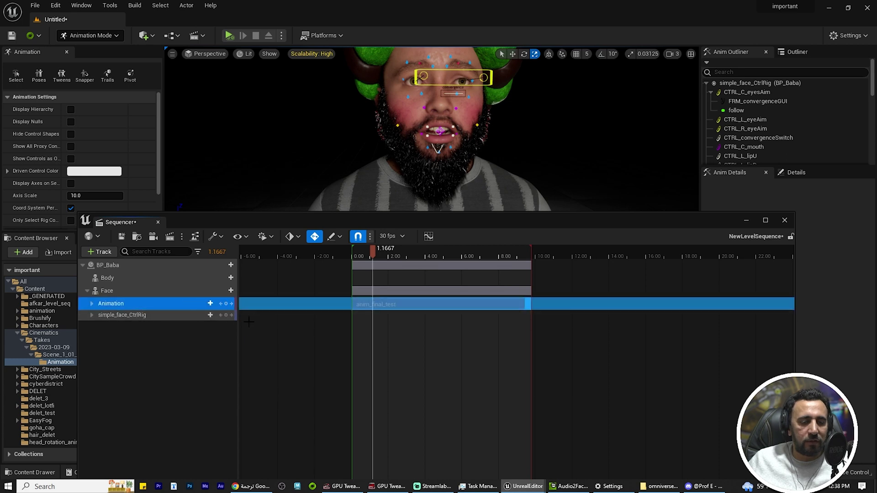
left_click(178, 292)
left_click(225, 291)
mouse_move(274, 115)
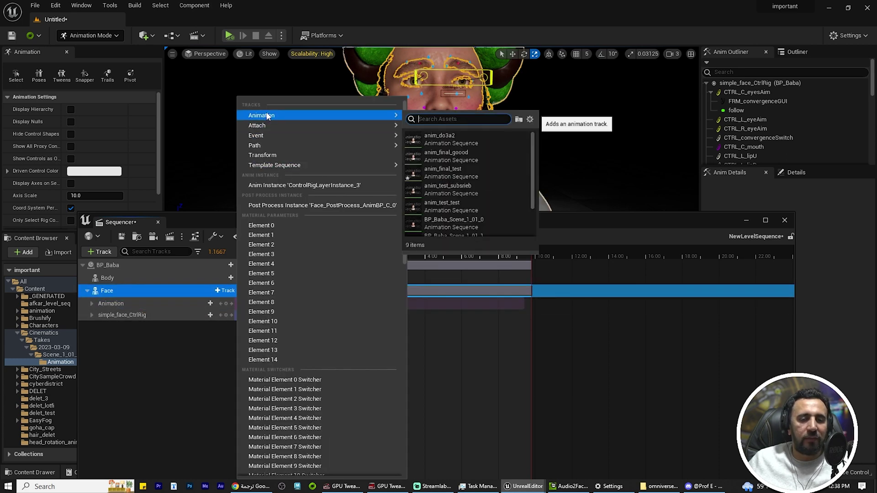
left_click(434, 124)
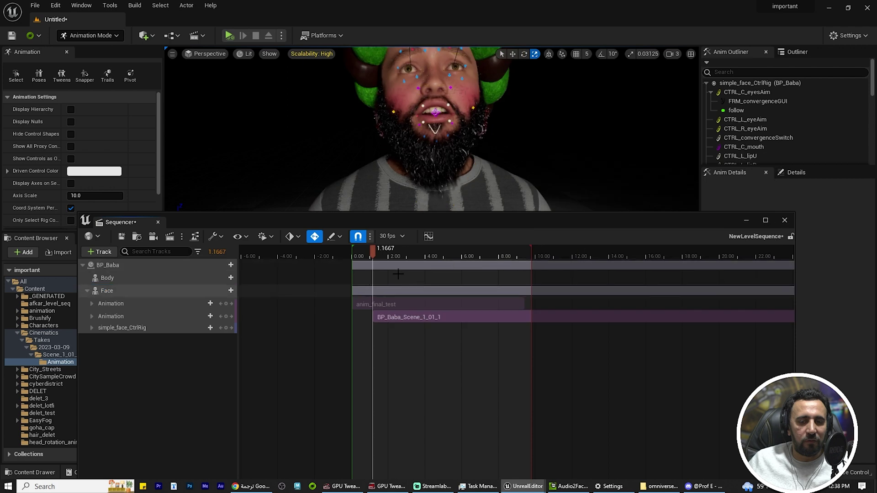
Start the new section at 0.00, dock the Sequencer beside Content Browser, enlarge the viewport, and play
left_click_drag(428, 256, 407, 279)
left_click_drag(393, 317, 373, 316)
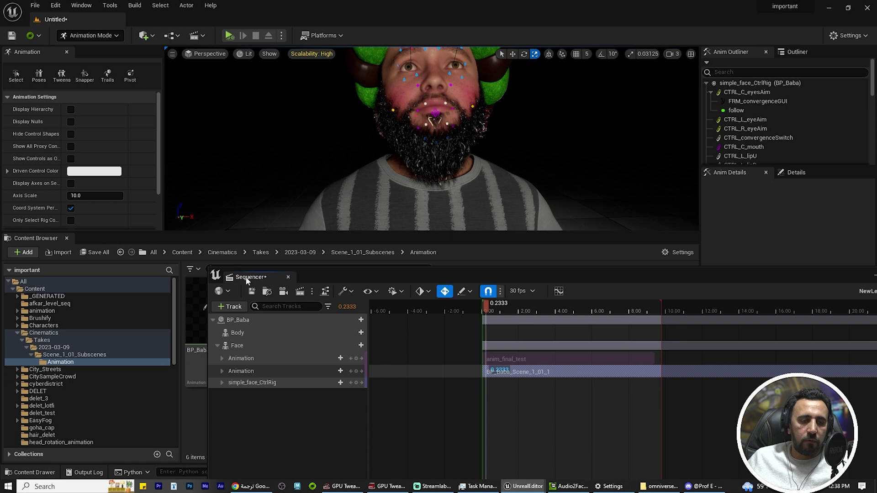
left_click_drag(246, 280, 109, 239)
left_click_drag(343, 232, 322, 323)
key("space")
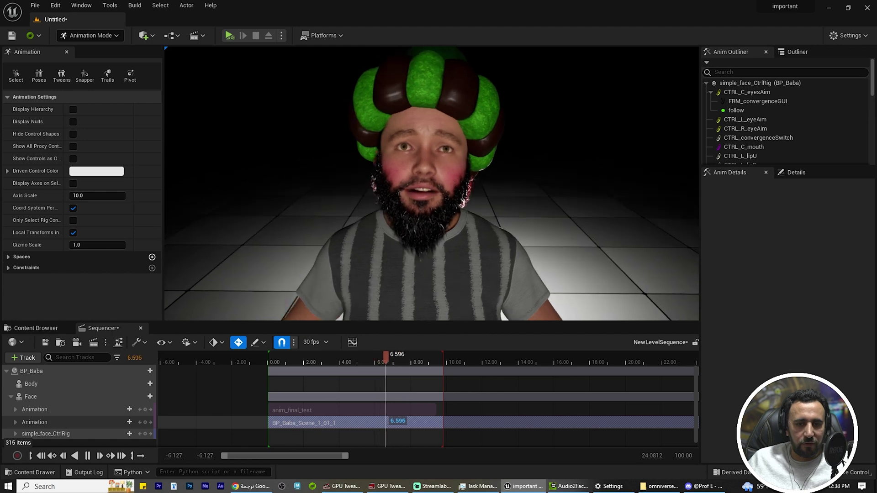
key("space")
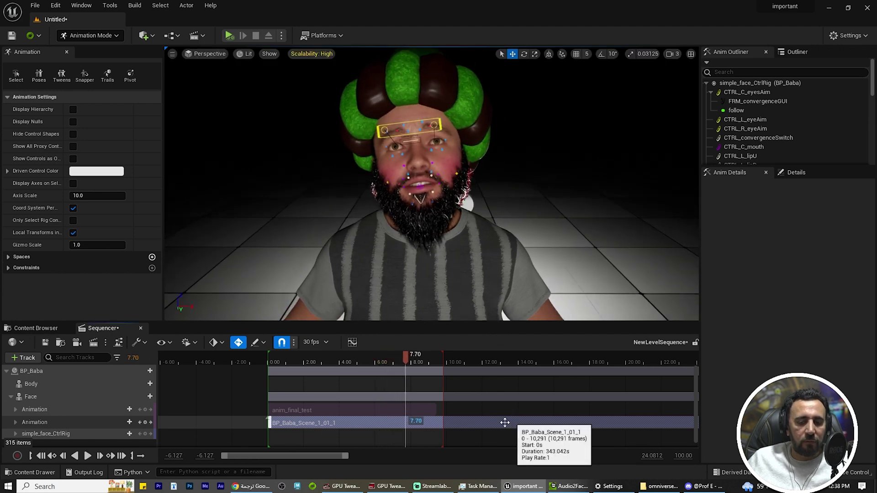
Collapse simple_face_CtrlRig and shift the BP_Baba_Scene_1_01_1 section to start at 0 s
left_click_drag(506, 423, 260, 423)
key("ctrl+z")
key("ctrl+z")
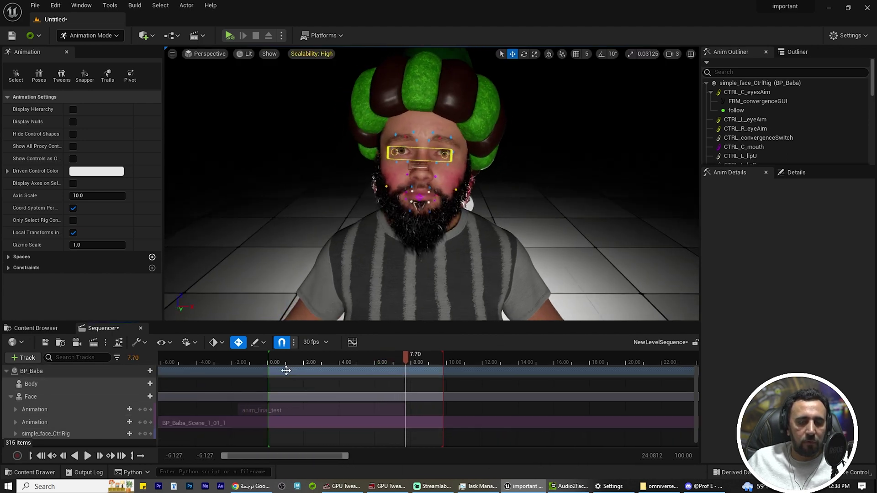
key("ctrl+z")
left_click(41, 397)
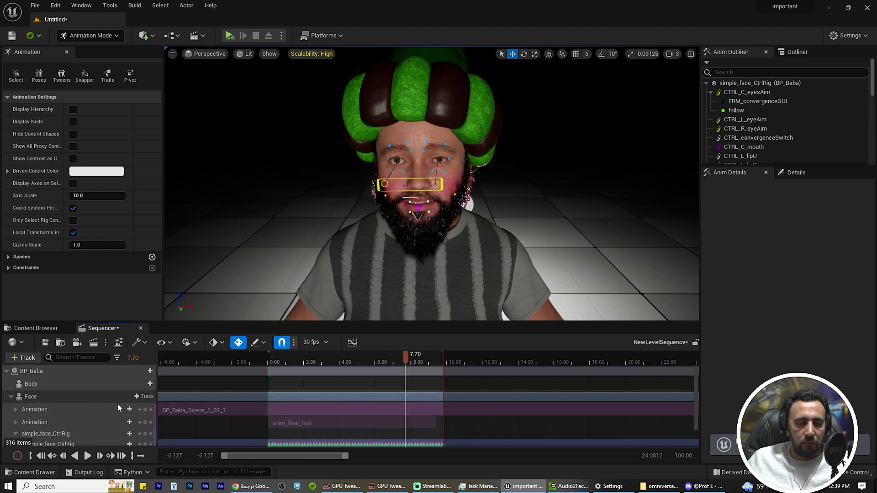
left_click(16, 434)
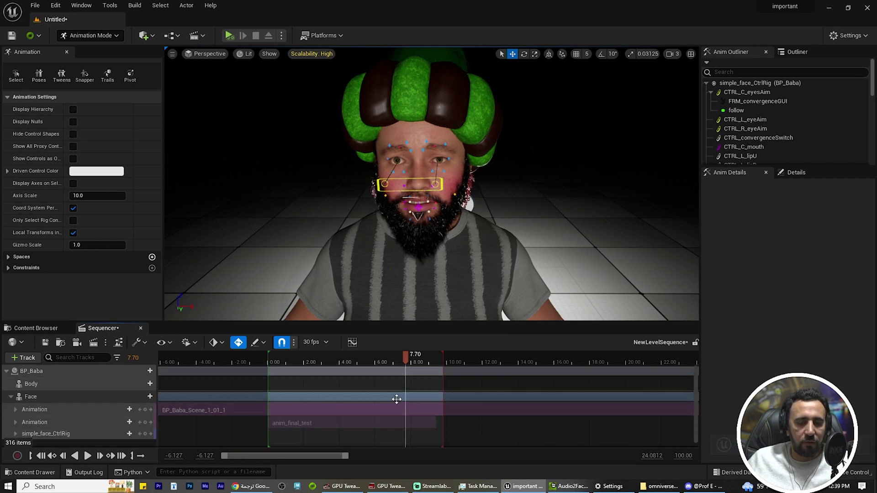
left_click_drag(389, 409, 363, 410)
scroll(462, 418, "down", 1)
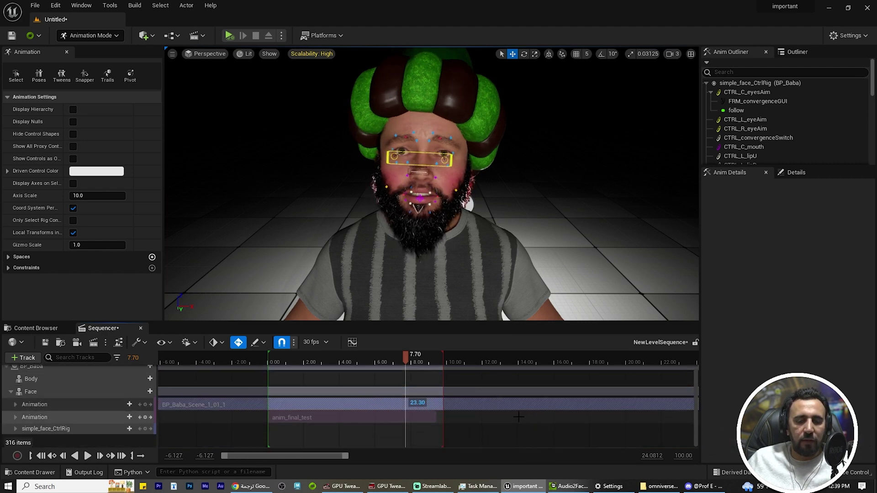
scroll(463, 418, "down", 8, "ctrl")
scroll(463, 418, "down", 9, "ctrl")
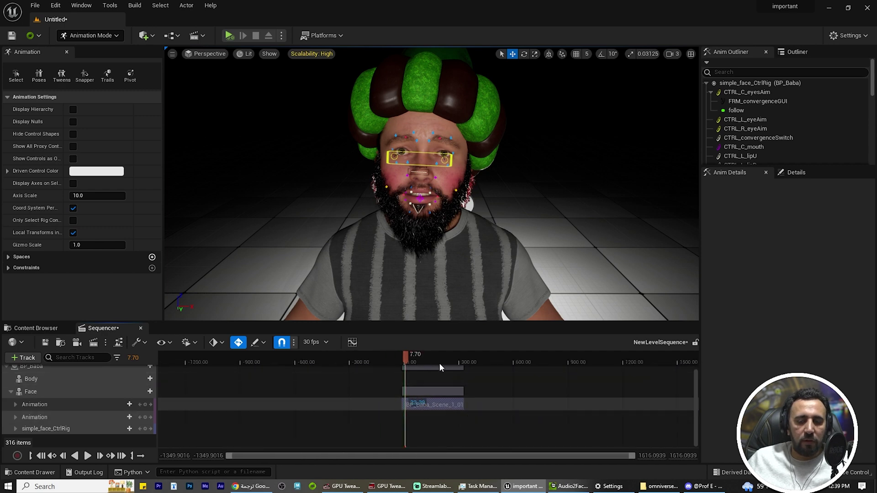
left_click_drag(439, 363, 419, 363)
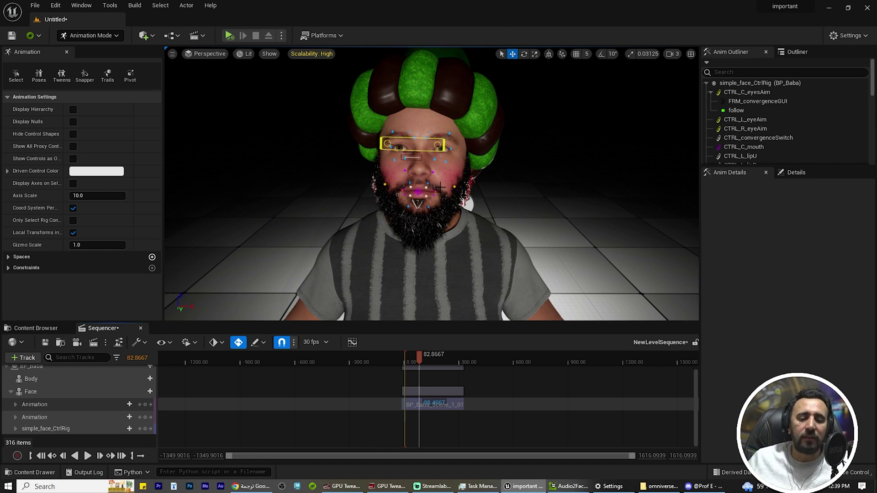
scroll(475, 223, "up", 6)
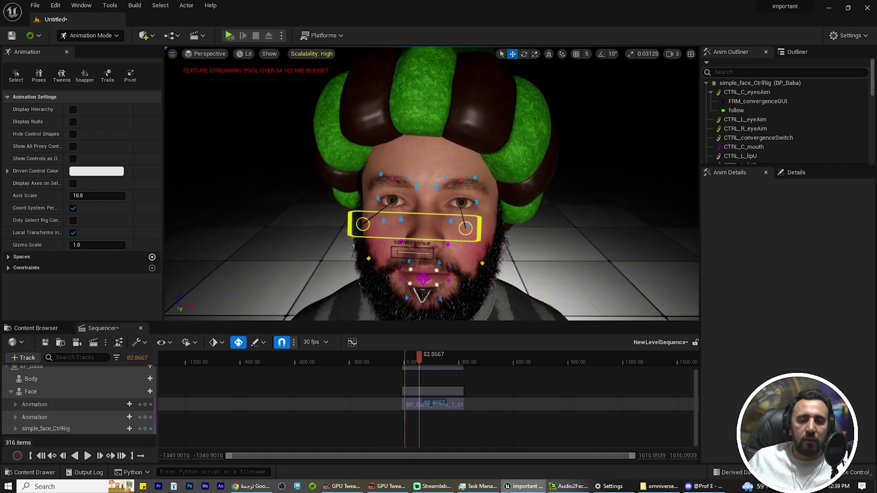
scroll(513, 242, "down", 4)
middle_click_drag(513, 242, 477, 267)
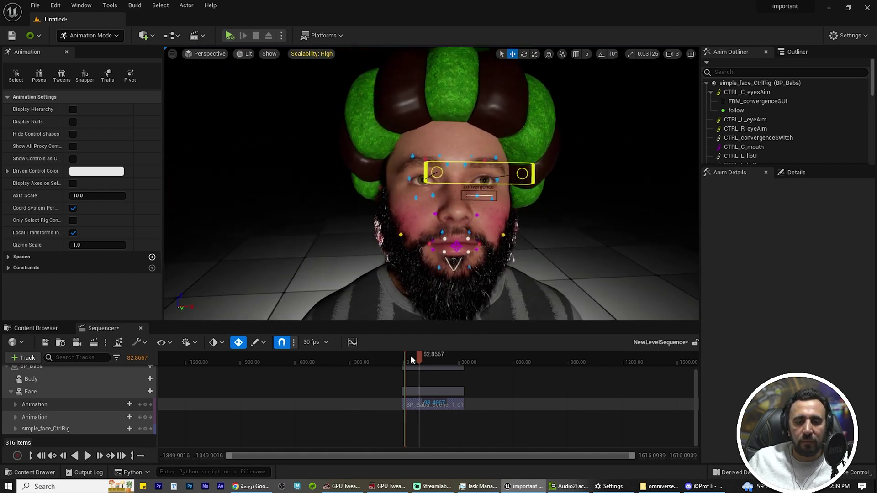
left_click_drag(411, 357, 407, 359)
key("space")
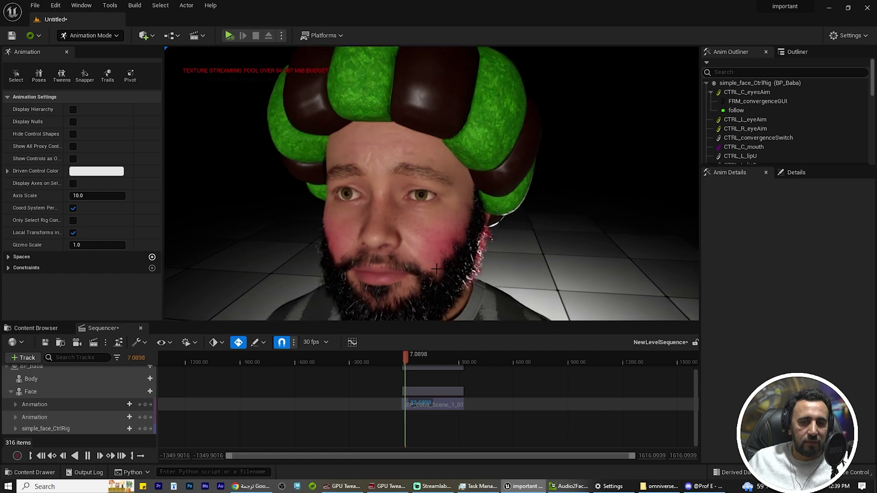
key("space")
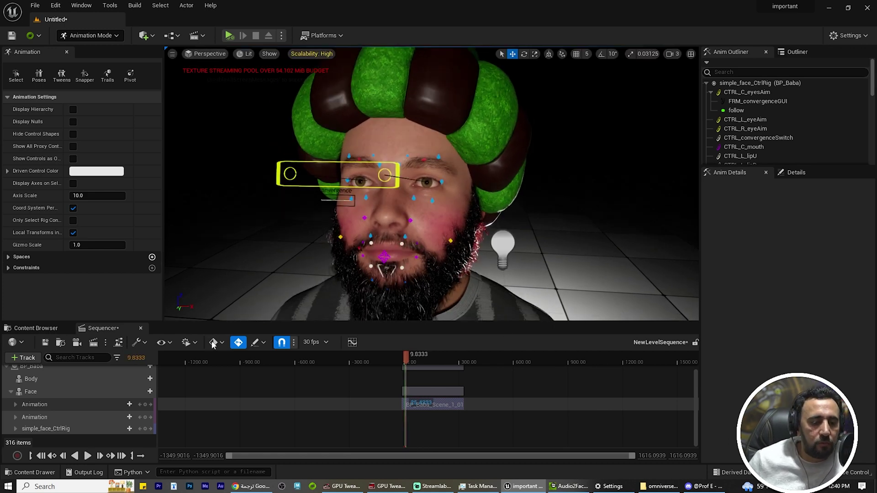
scroll(438, 415, "up", 1)
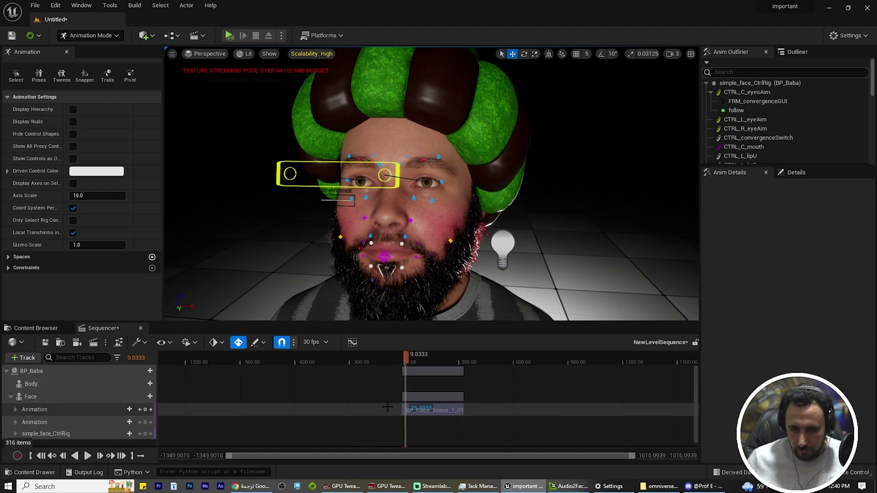
Use Show in Explorer on BP_Baba_Scene_1_01_1 in the Content Browser to open its Animation folder
left_click(39, 331)
right_click(407, 399)
mouse_move(484, 90)
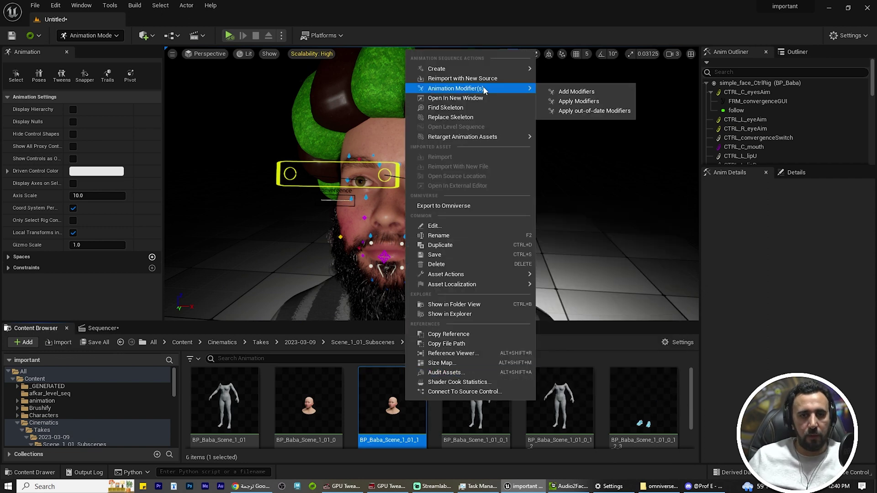
mouse_move(503, 274)
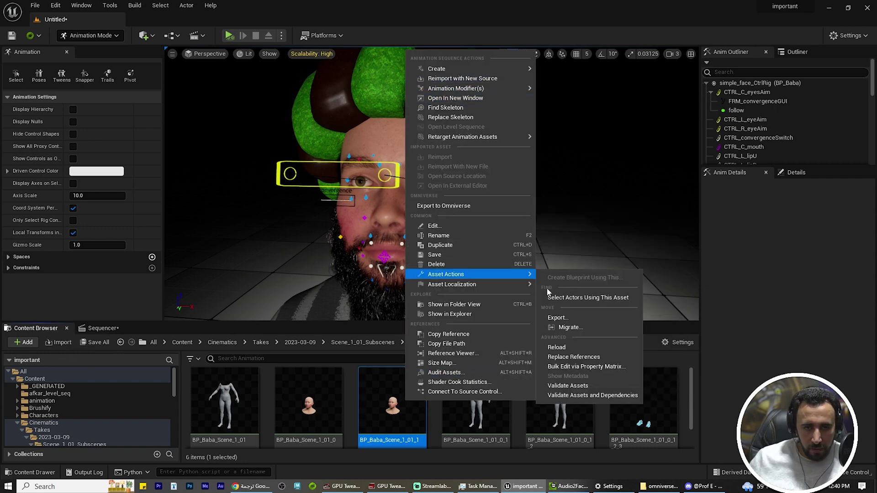
left_click(452, 315)
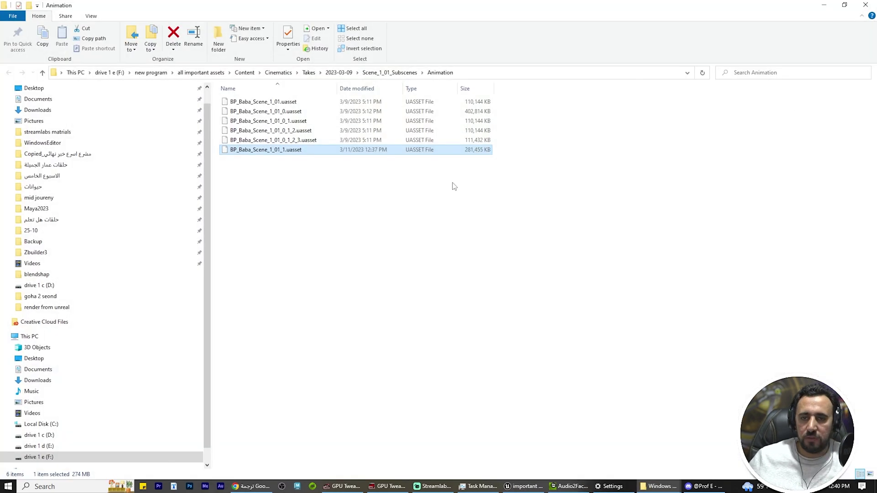
left_click(401, 224)
Check BP_Baba_Scene_1_01_1.uasset's 274 MB size in its Properties, then return to Unreal Engine
left_click(278, 152)
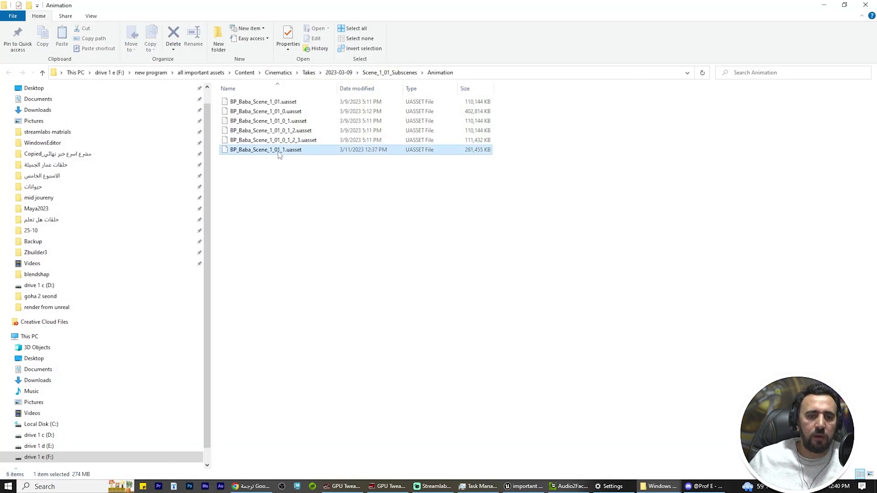
right_click(280, 155)
left_click(315, 330)
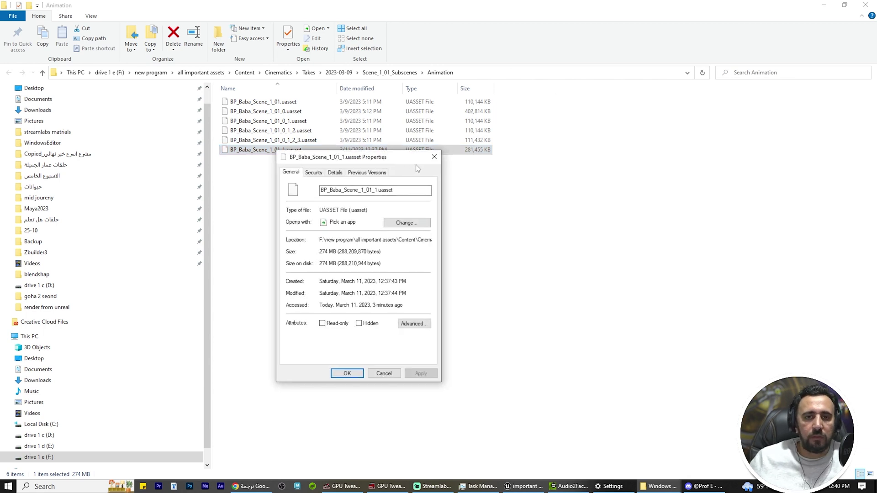
left_click(439, 158)
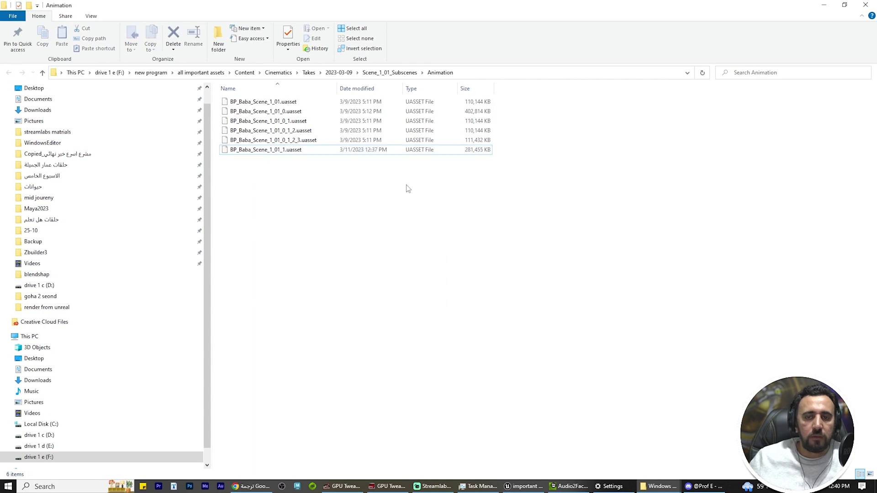
key("alt+Tab")
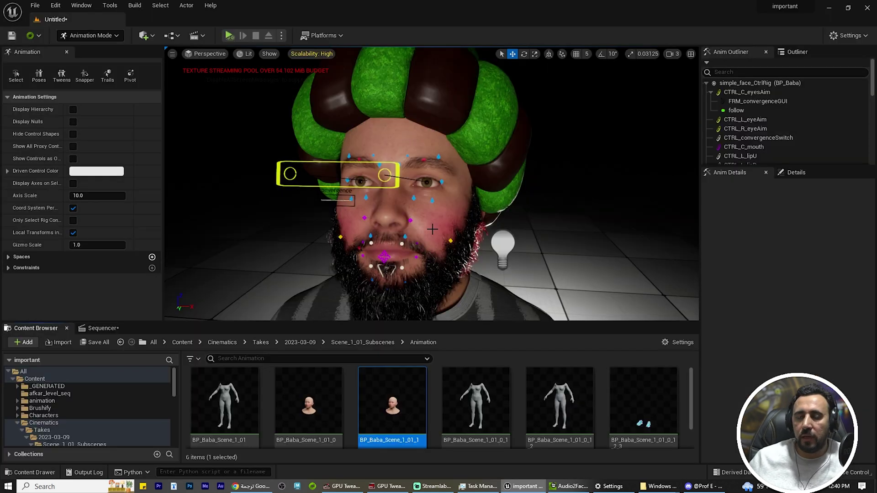
left_click_drag(387, 244, 405, 244, "alt")
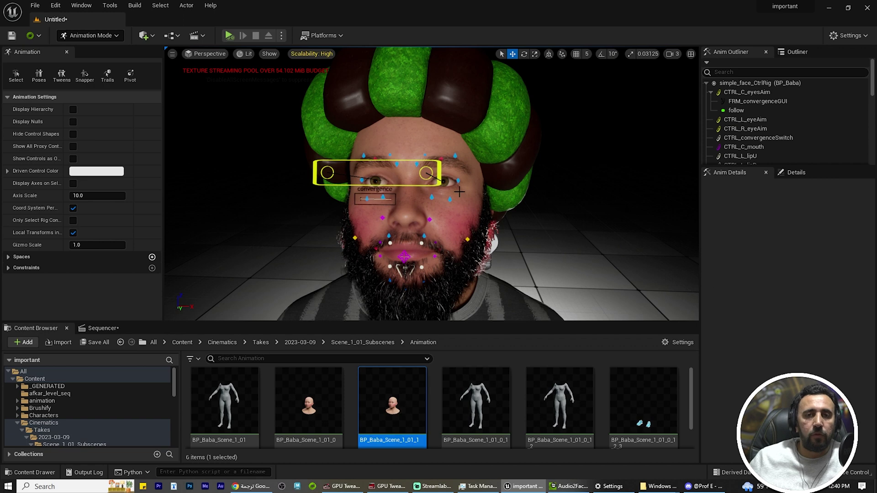